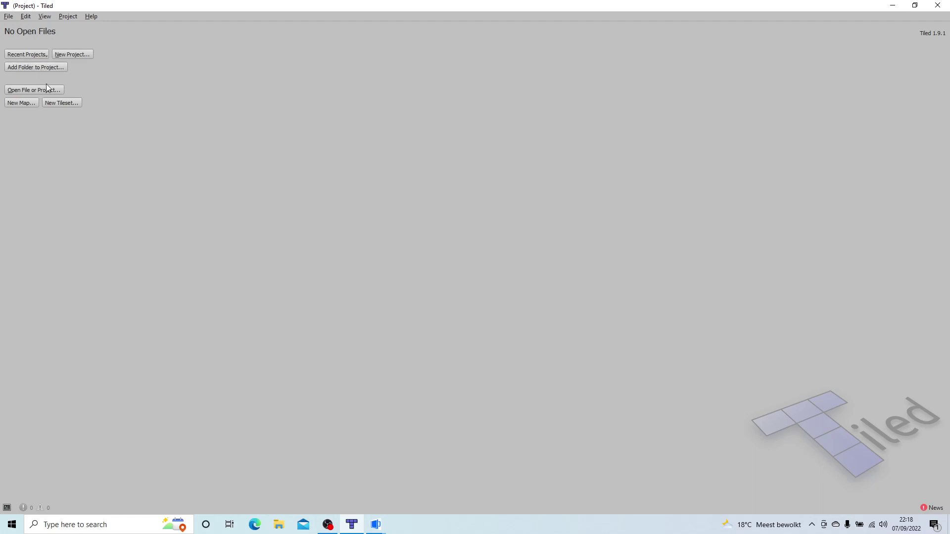
# - Create an orthogonal map with a fixed size of 25 × 25 tiles and 16 × 16 px tiles
pyautogui.click(29, 102)
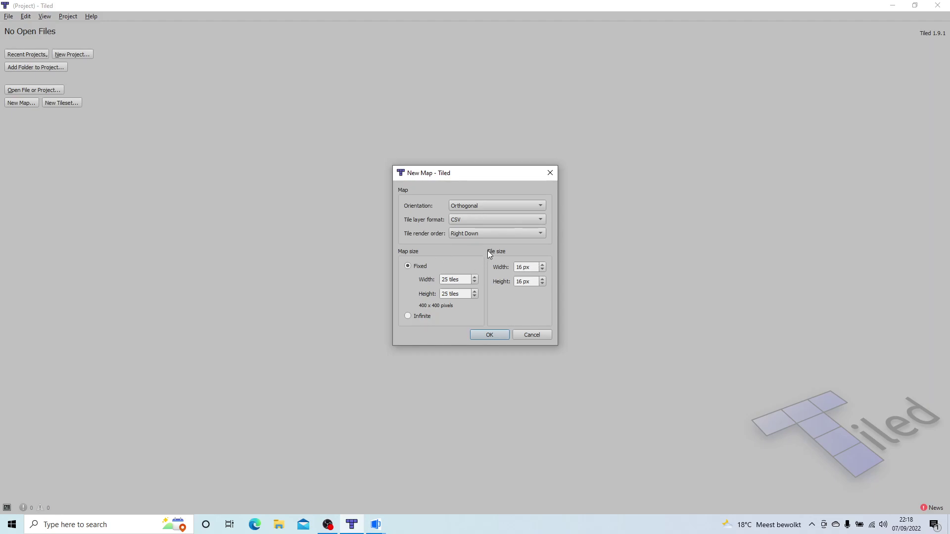
pyautogui.moveTo(534, 267); pyautogui.dragTo(518, 266)
pyautogui.press('Tab')
pyautogui.click(444, 281)
pyautogui.click(474, 278)
pyautogui.click(495, 333)
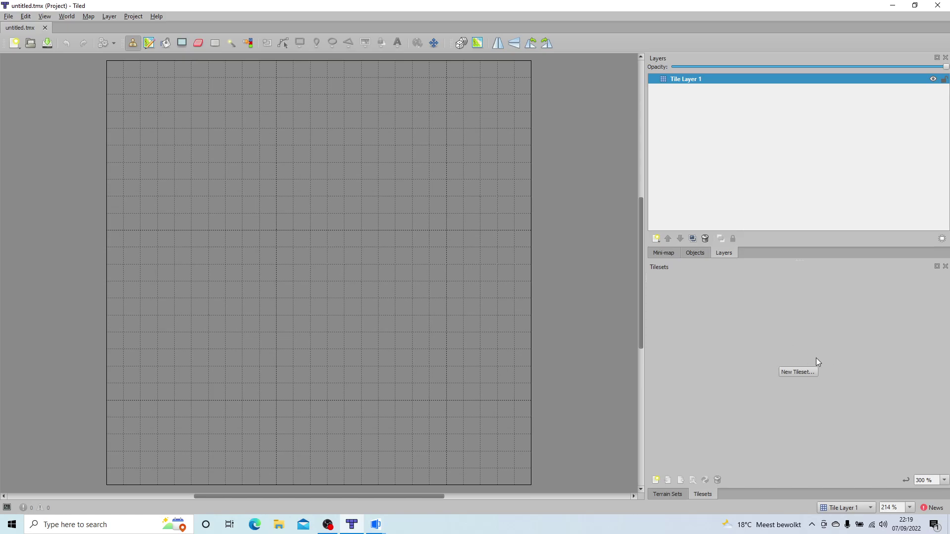
# - Start a new tileset named Tileset and load Tileset.png from the Artwork folder as its source image
pyautogui.click(789, 374)
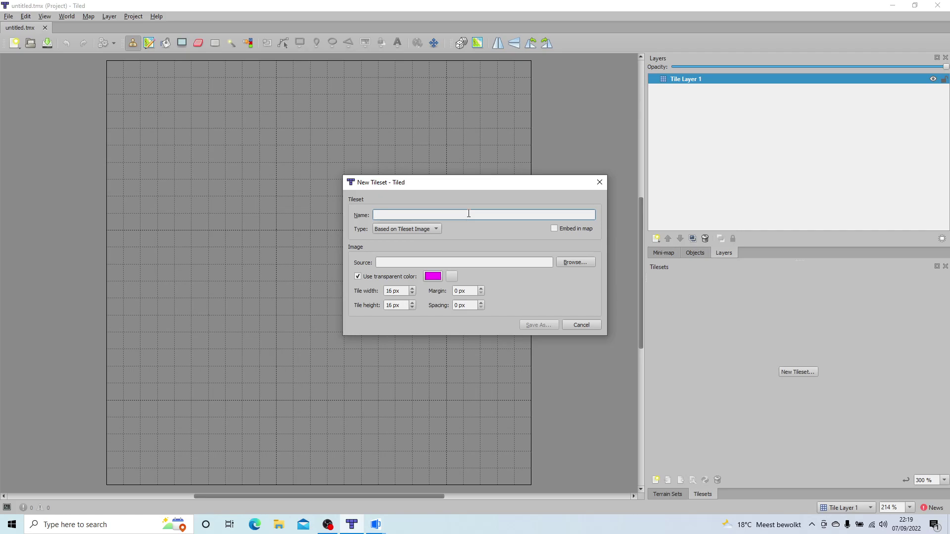
pyautogui.write('ileset')
pyautogui.click(577, 262)
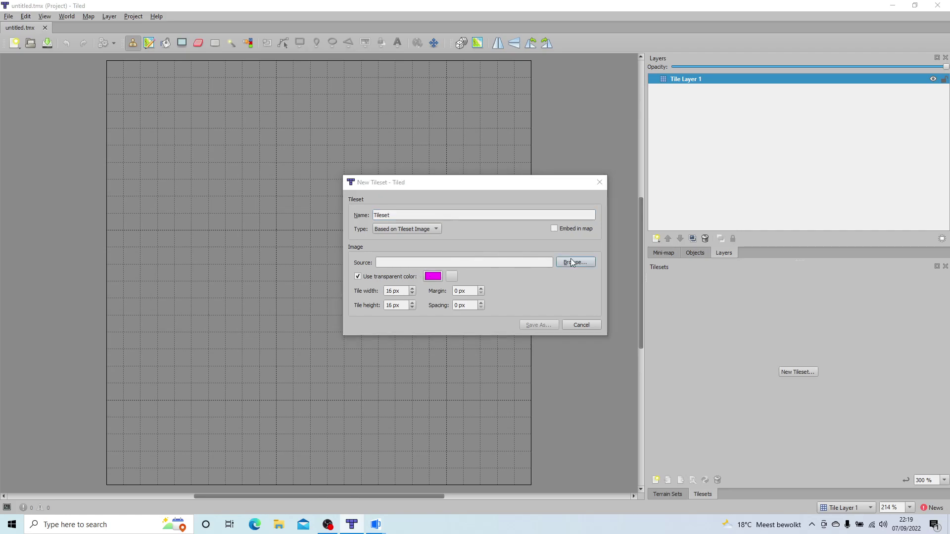
pyautogui.click(451, 314)
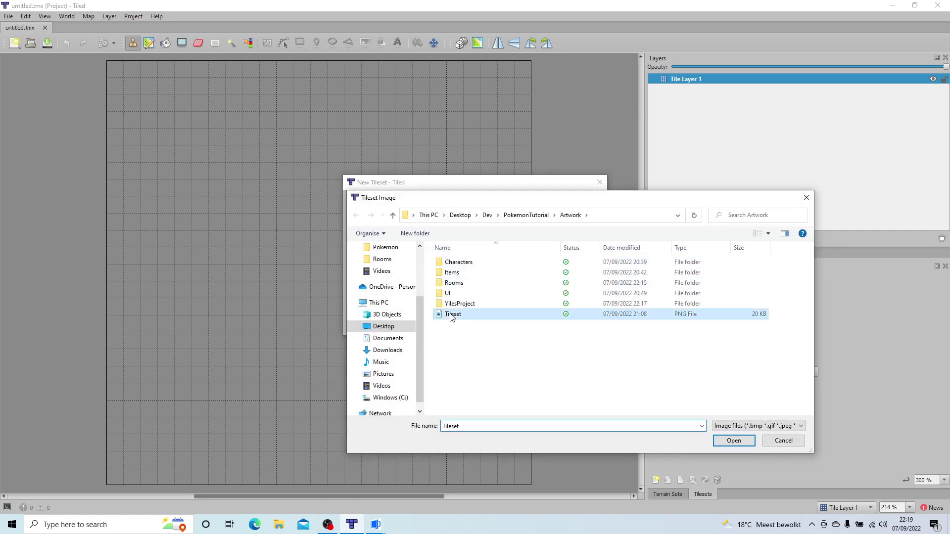
pyautogui.doubleClick(459, 318)
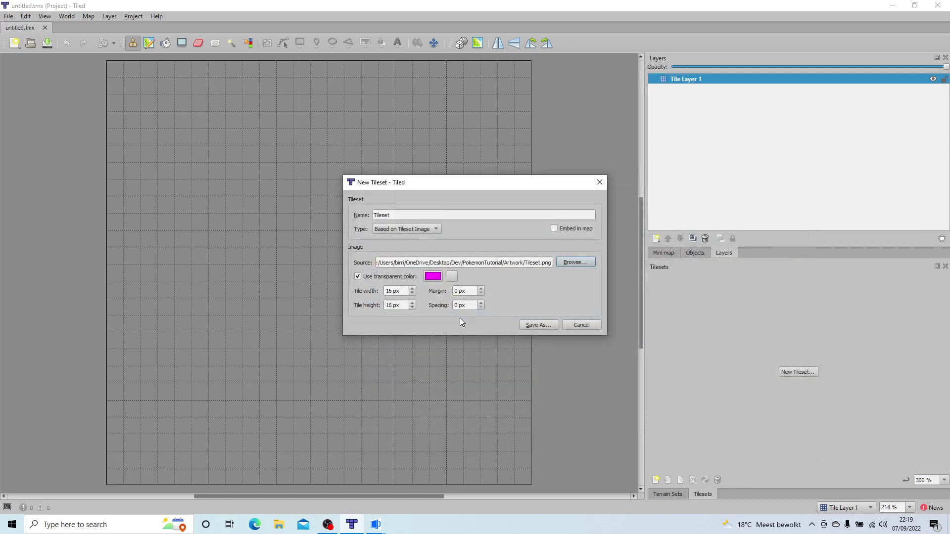
# - Try toggling the transparent colour option and picking a transparent colour from the tileset image
pyautogui.click(361, 277)
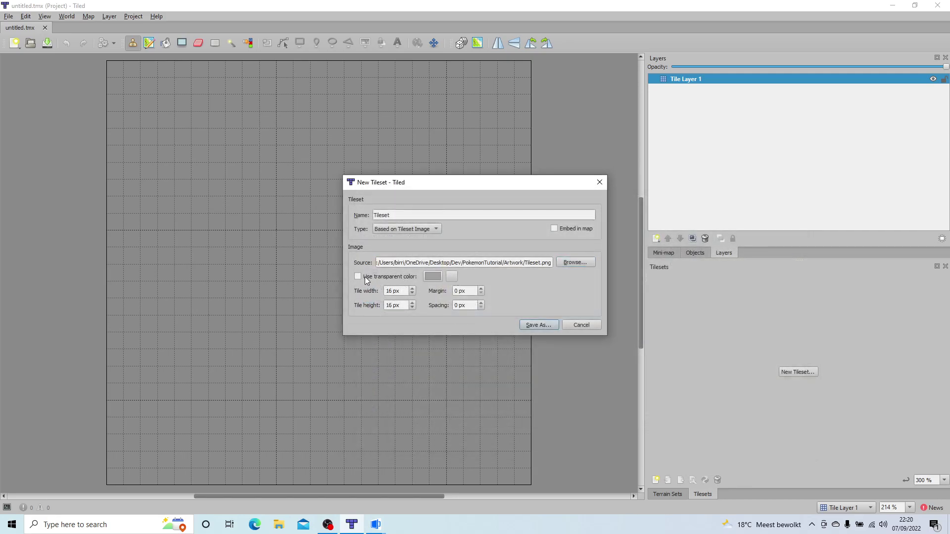
pyautogui.click(361, 279)
pyautogui.click(449, 277)
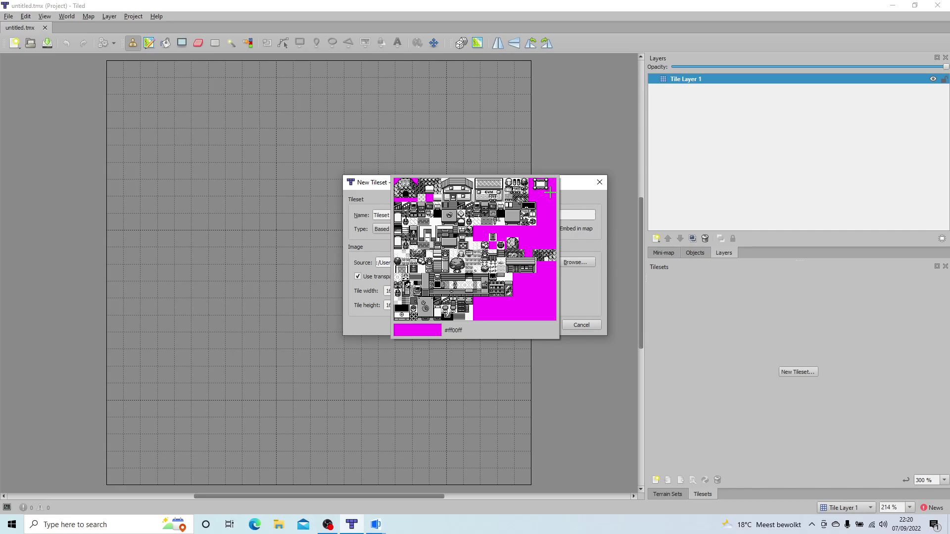
pyautogui.click(570, 200)
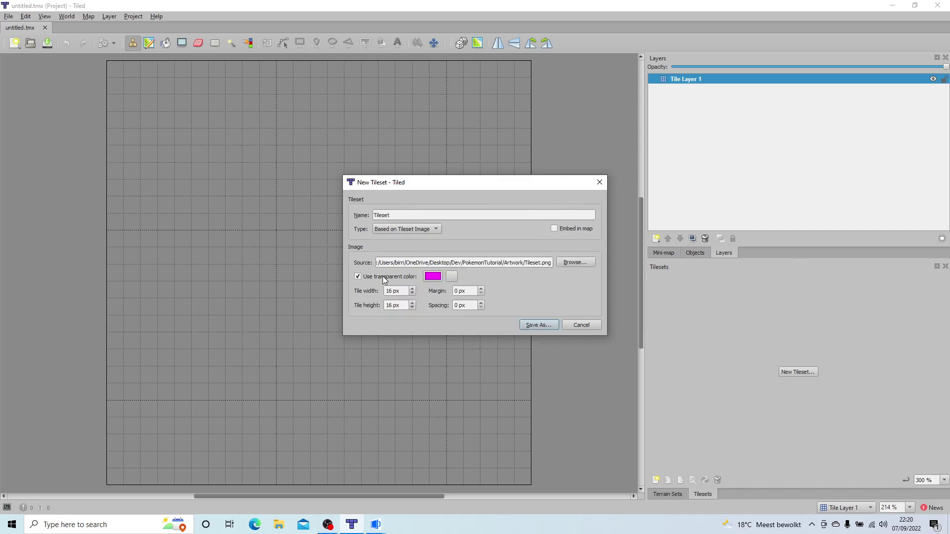
pyautogui.click(452, 276)
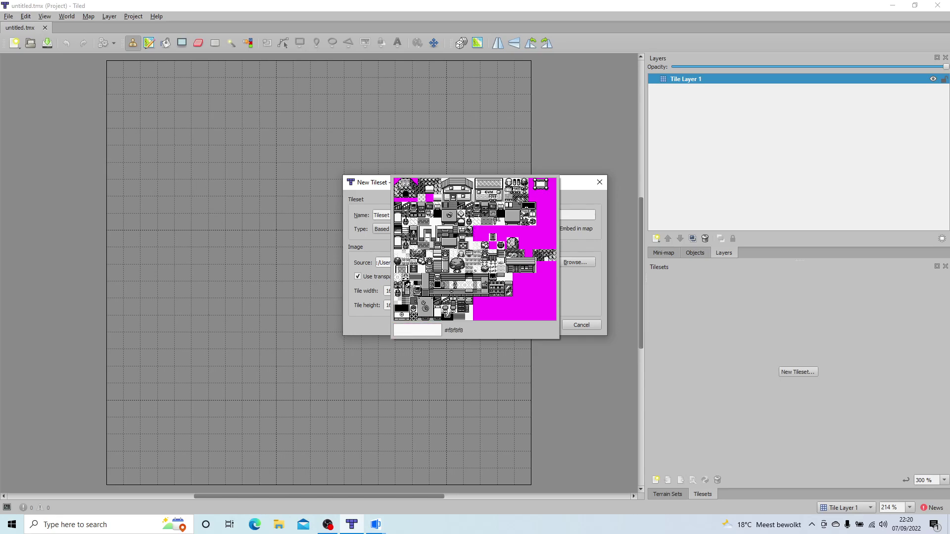
pyautogui.click(588, 244)
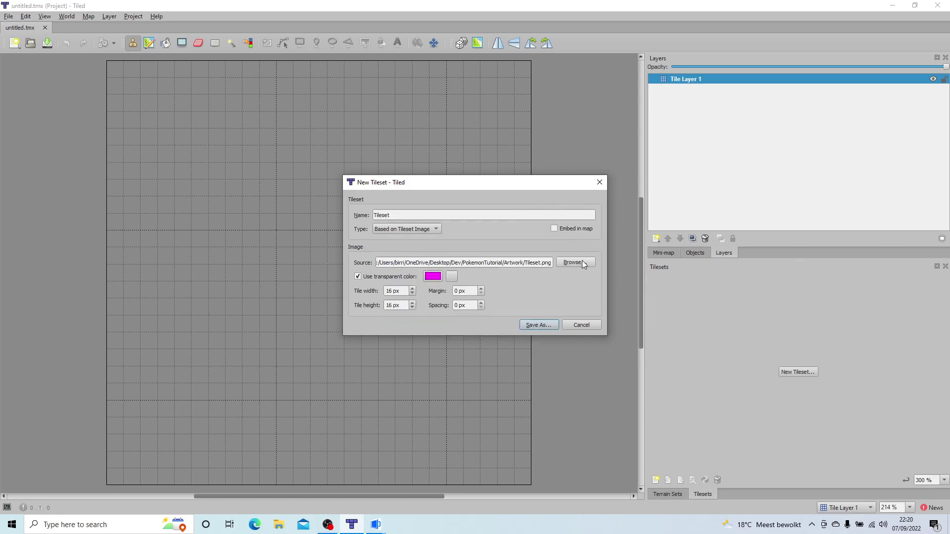
# - While saving the tileset, go up to the Artwork folder and delete the old YilesProject folder
pyautogui.click(538, 325)
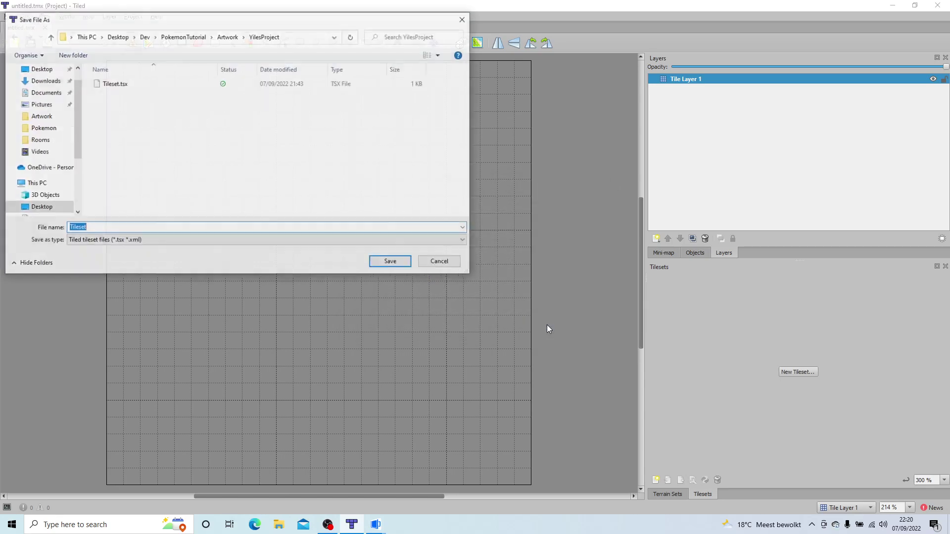
pyautogui.click(121, 85)
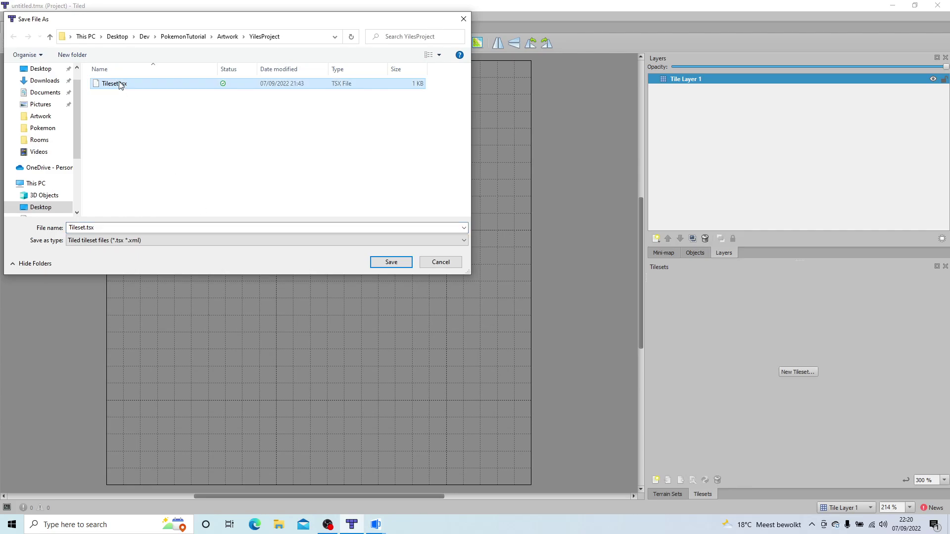
pyautogui.click(227, 36)
pyautogui.click(129, 127)
pyautogui.rightClick(130, 125)
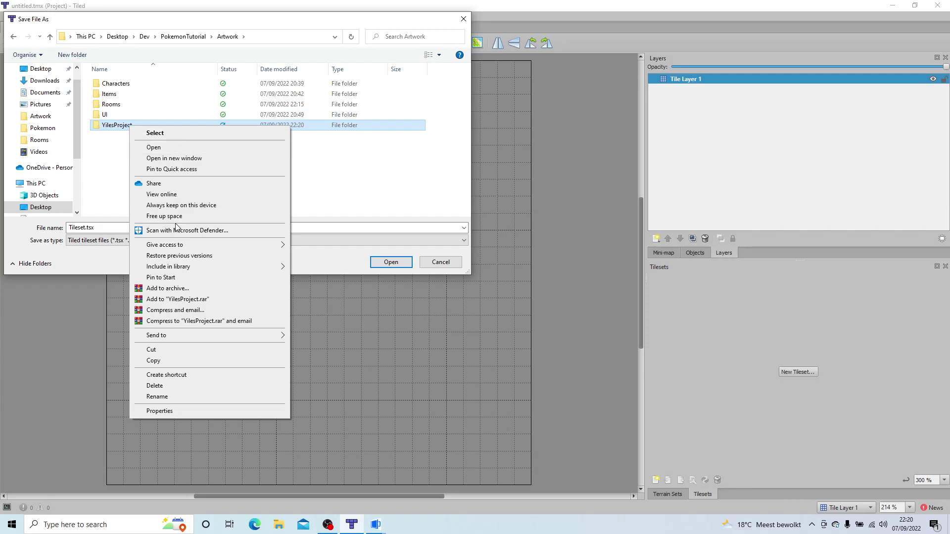
pyautogui.click(156, 386)
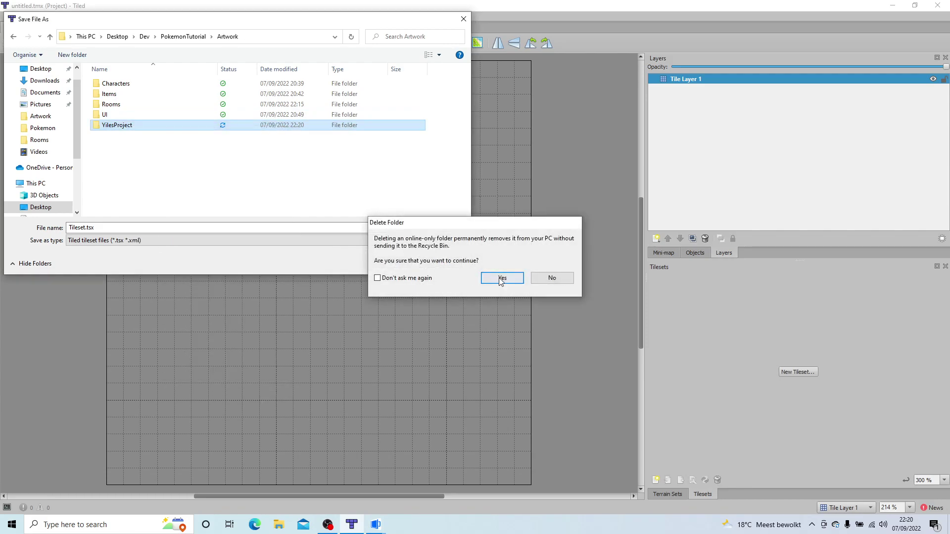
pyautogui.click(501, 278)
# - Save the tileset as Tileset.tsx in the Artwork folder
pyautogui.doubleClick(144, 228)
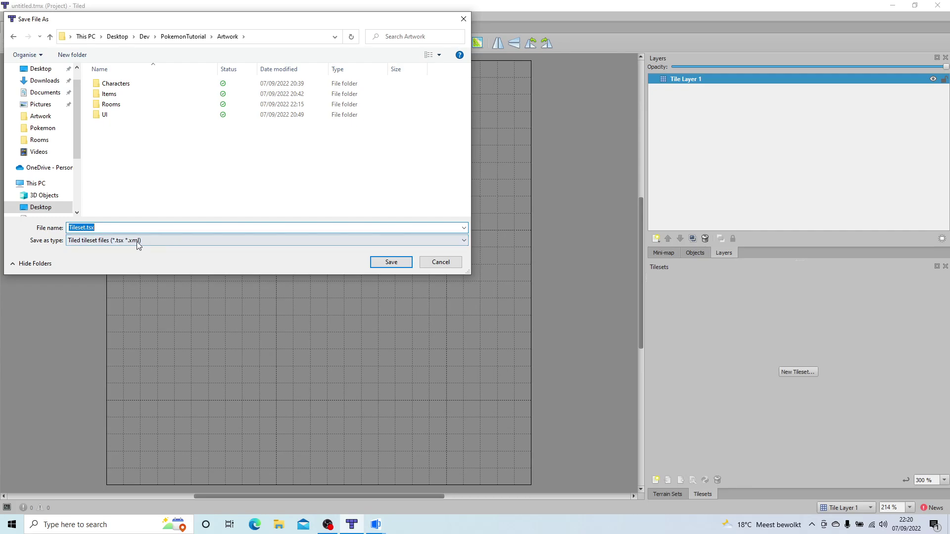
pyautogui.click(393, 266)
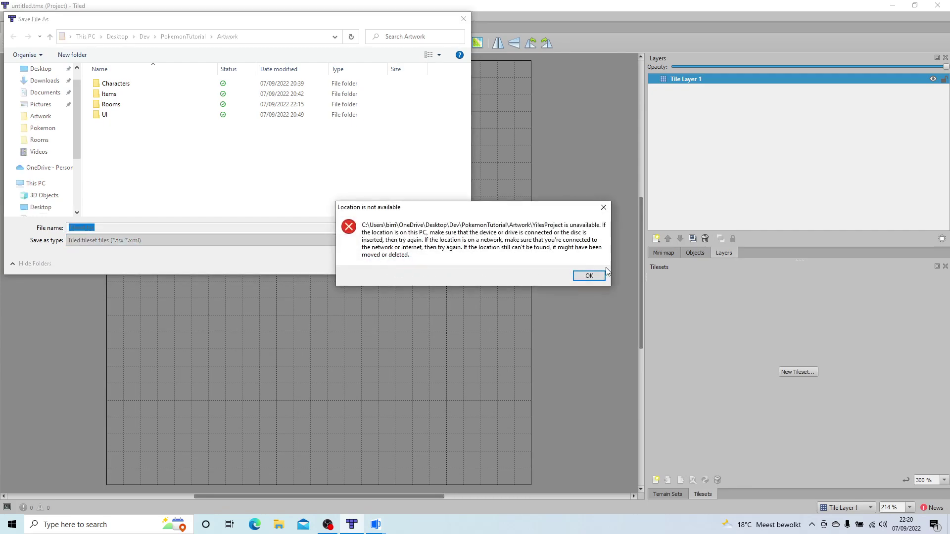
pyautogui.click(585, 275)
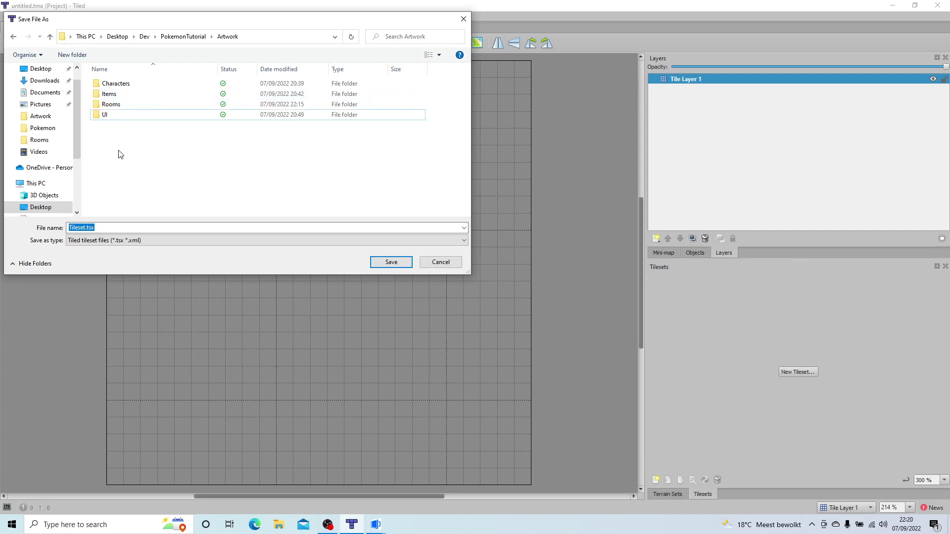
pyautogui.click(109, 227)
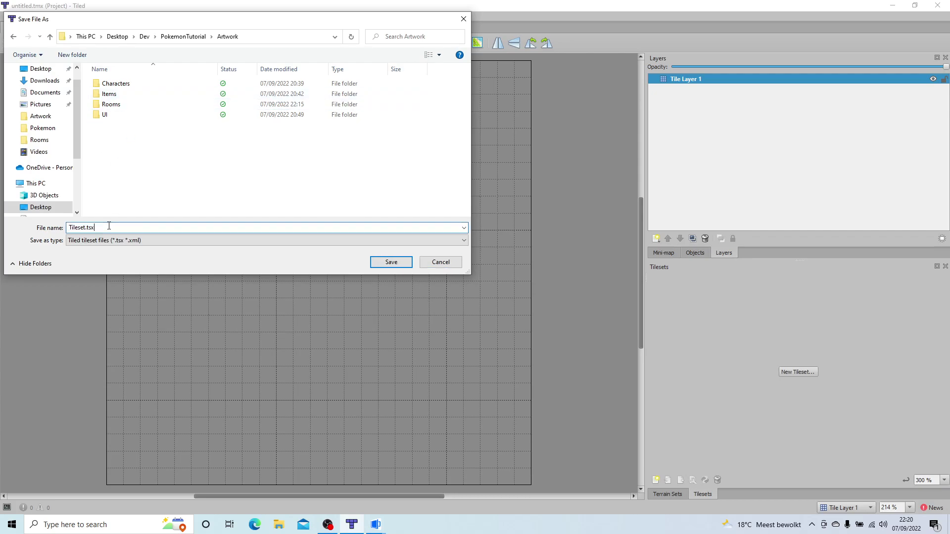
pyautogui.doubleClick(119, 105)
pyautogui.click(235, 37)
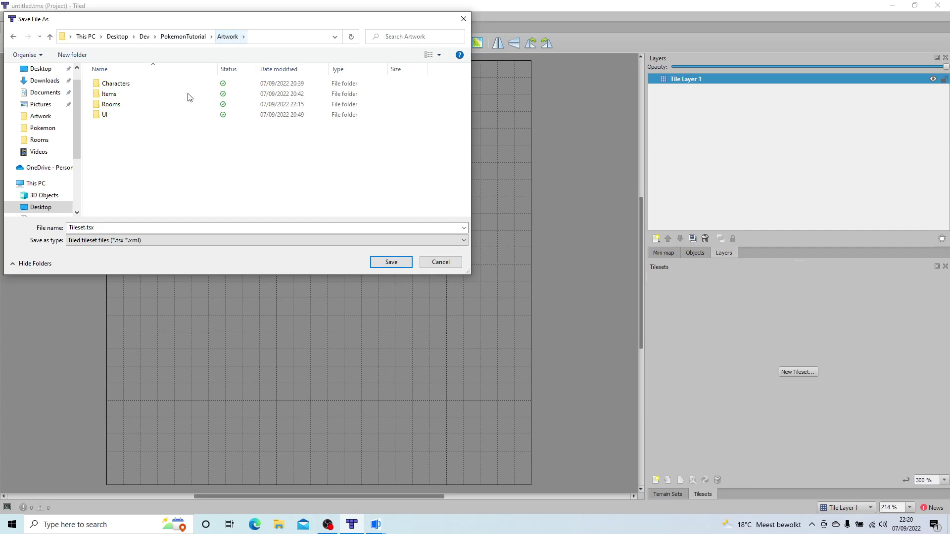
pyautogui.doubleClick(124, 226)
pyautogui.click(390, 262)
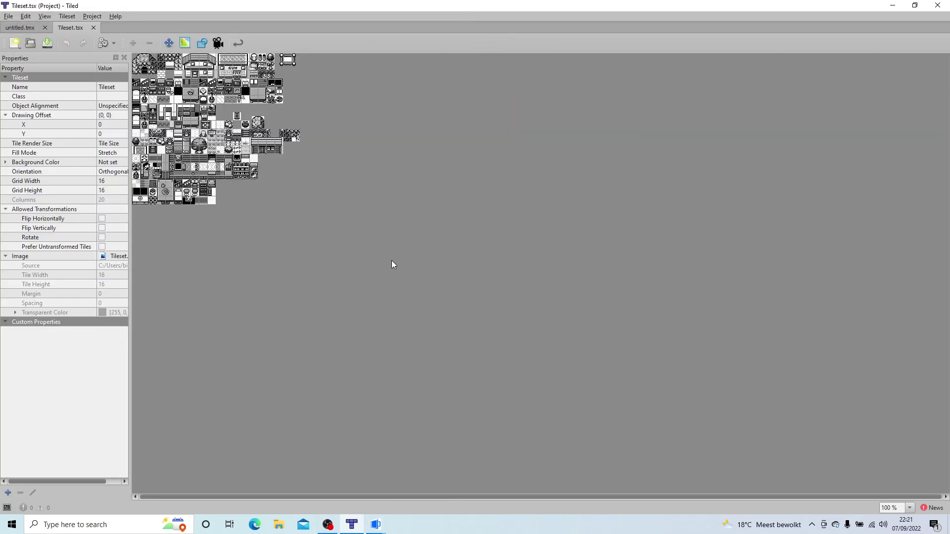
# - Return to the untitled map, enlarge the tileset view to 300 % and widen the tileset area
pyautogui.click(20, 28)
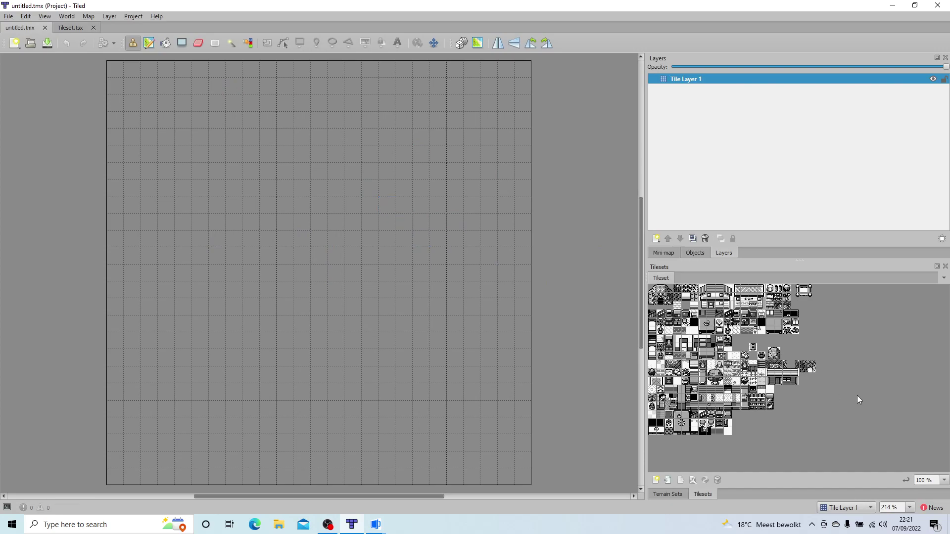
pyautogui.click(944, 480)
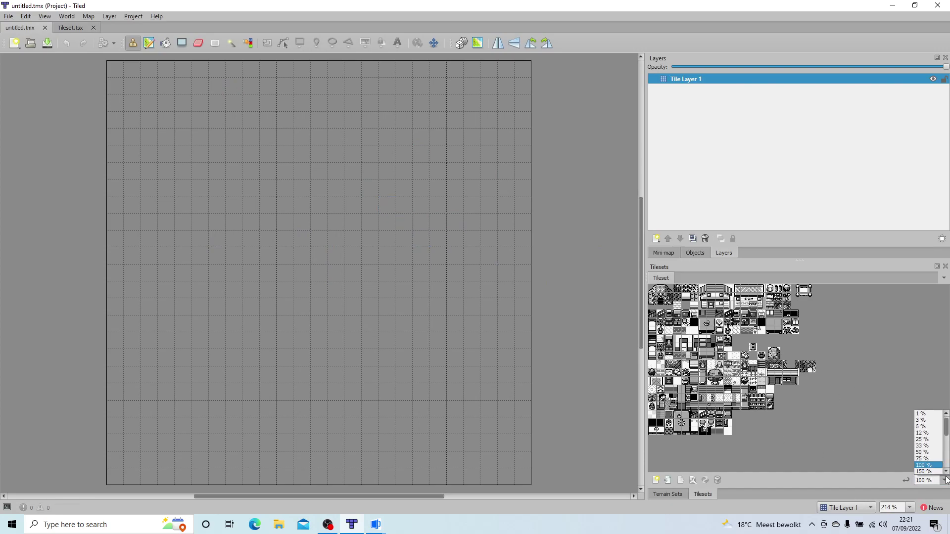
pyautogui.scroll(-2, 942, 465)
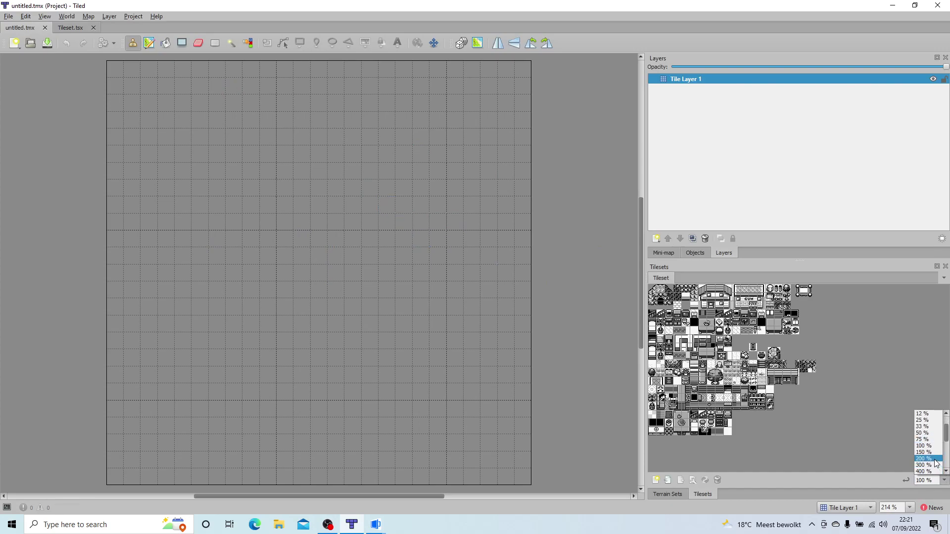
pyautogui.click(932, 466)
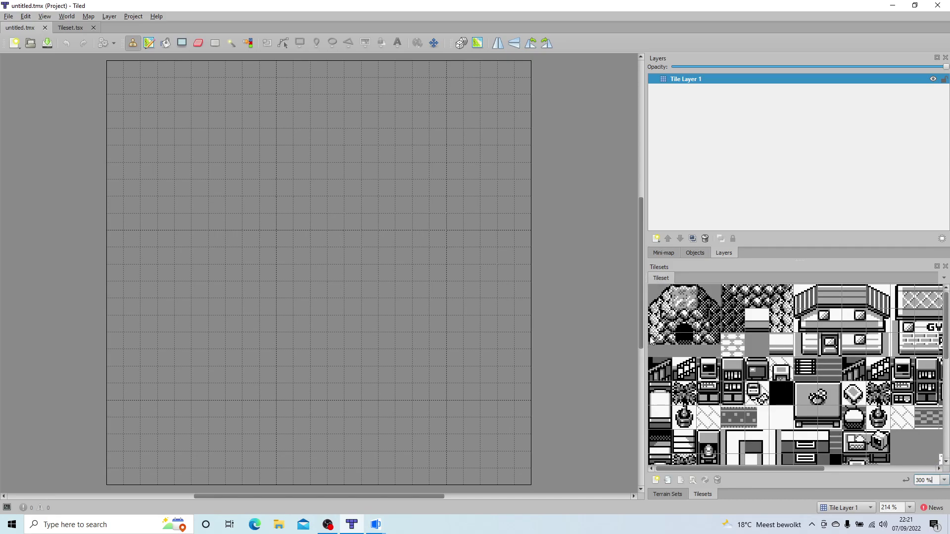
pyautogui.moveTo(645, 333); pyautogui.dragTo(605, 333)
pyautogui.scroll(-3, 785, 389)
pyautogui.scroll(3, 785, 389)
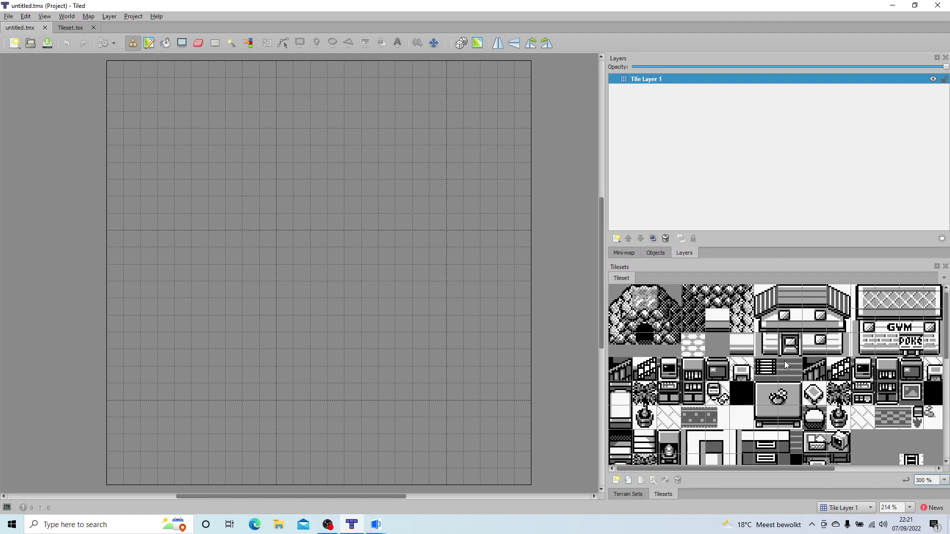
pyautogui.scroll(-3, 785, 364)
pyautogui.scroll(3, 786, 376)
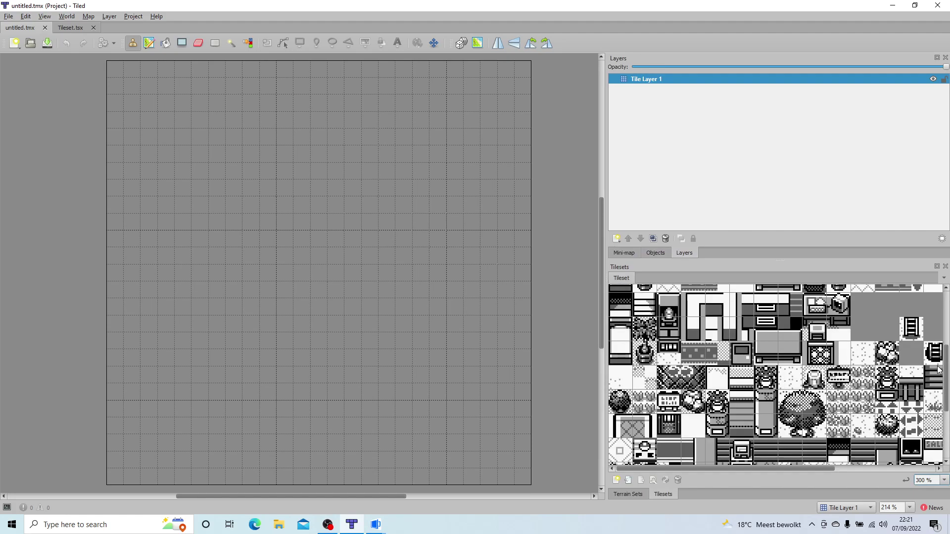
pyautogui.scroll(4, 726, 346)
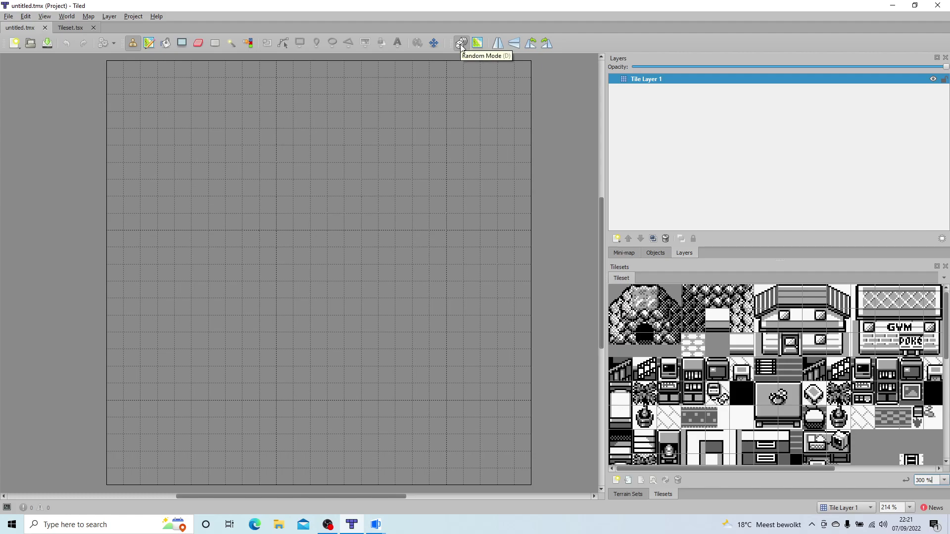
# - With the Bucket Fill tool active, select two speckled ground tiles and two tall-grass tiles in the tileset as a combined selection
pyautogui.click(167, 44)
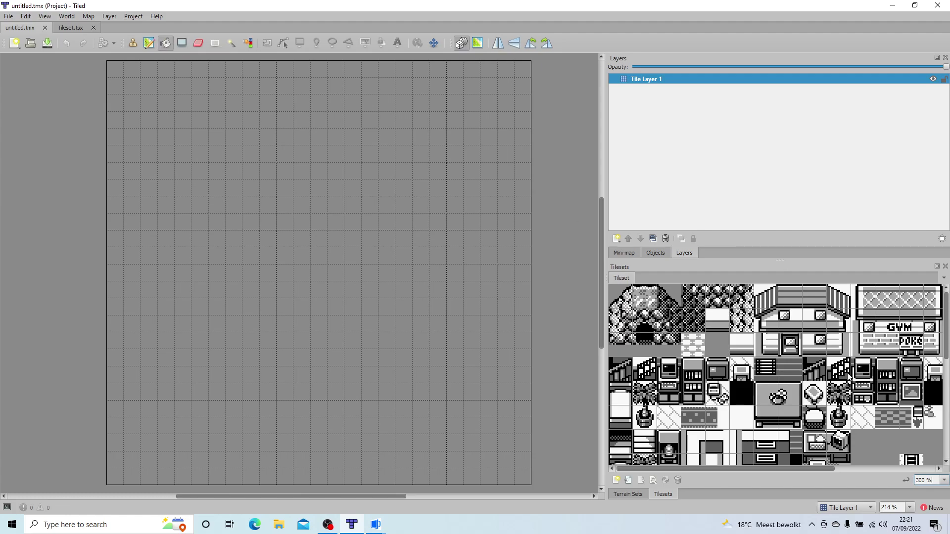
pyautogui.scroll(-1, 860, 408)
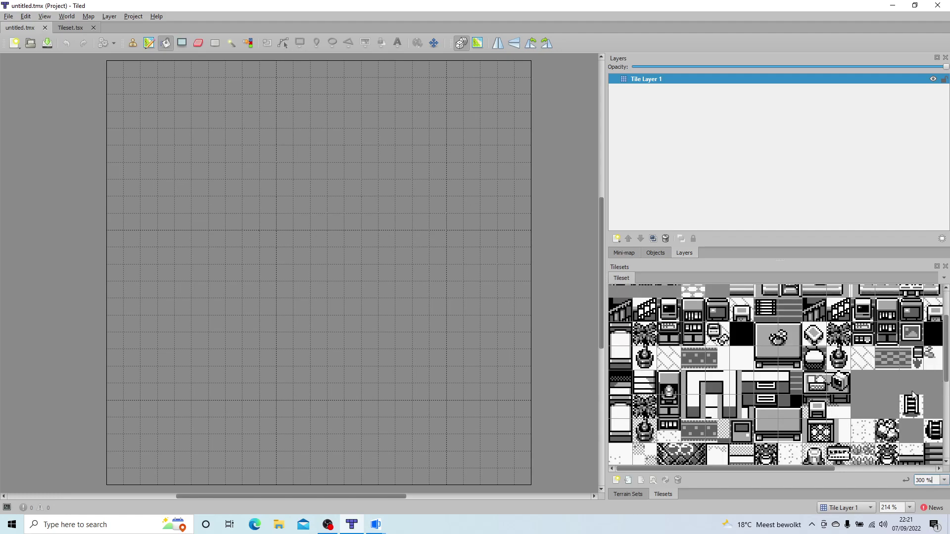
pyautogui.scroll(-1, 948, 380)
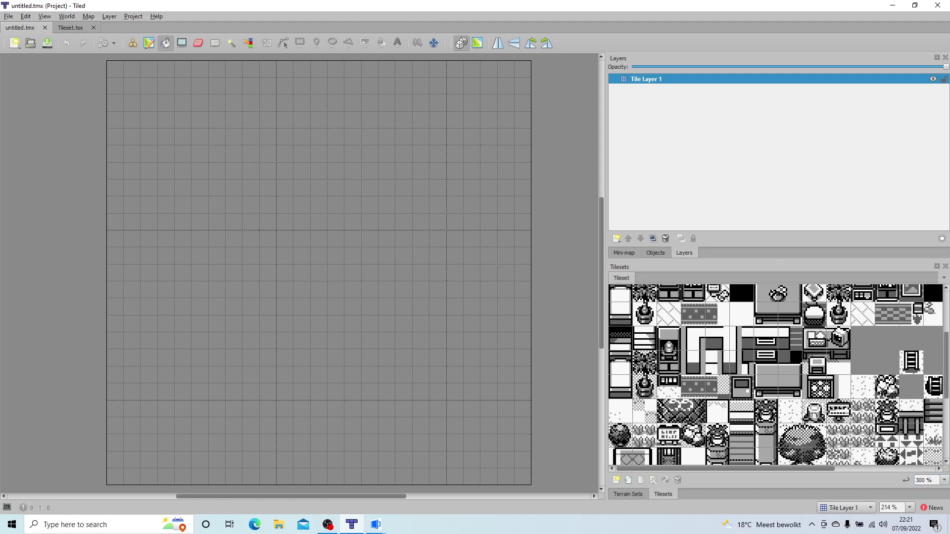
pyautogui.click(874, 386)
pyautogui.keyDown('ctrl'); pyautogui.click(840, 440); pyautogui.keyUp('ctrl')
pyautogui.keyDown('ctrl'); pyautogui.click(871, 413); pyautogui.keyUp('ctrl')
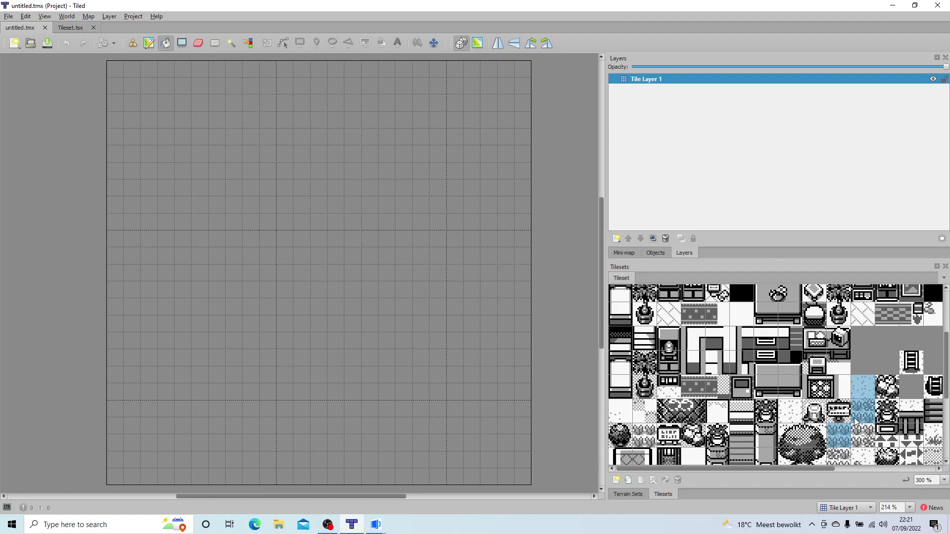
pyautogui.keyDown('ctrl'); pyautogui.click(789, 420); pyautogui.keyUp('ctrl')
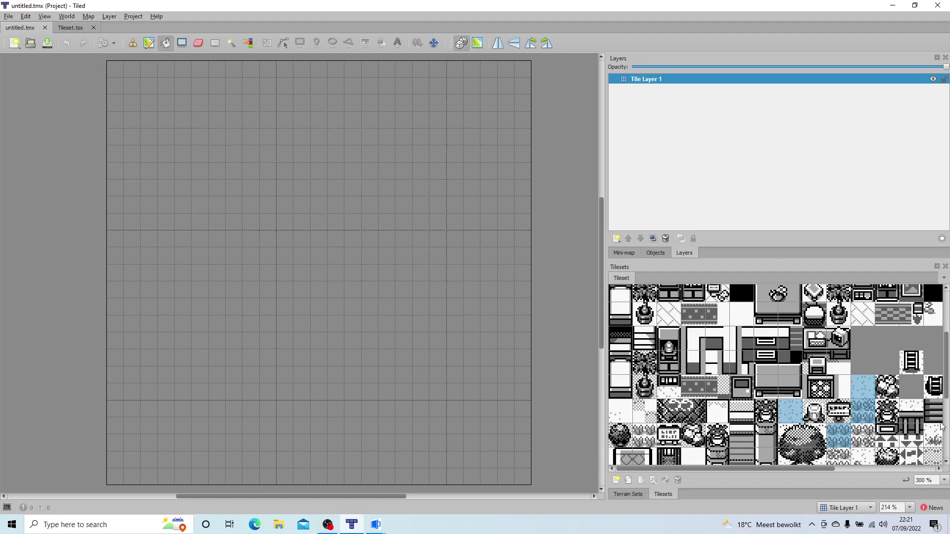
# - Add the small grass-tuft tile and one more speckled ground tile to the tile selection
pyautogui.hscroll(2, 829, 470)
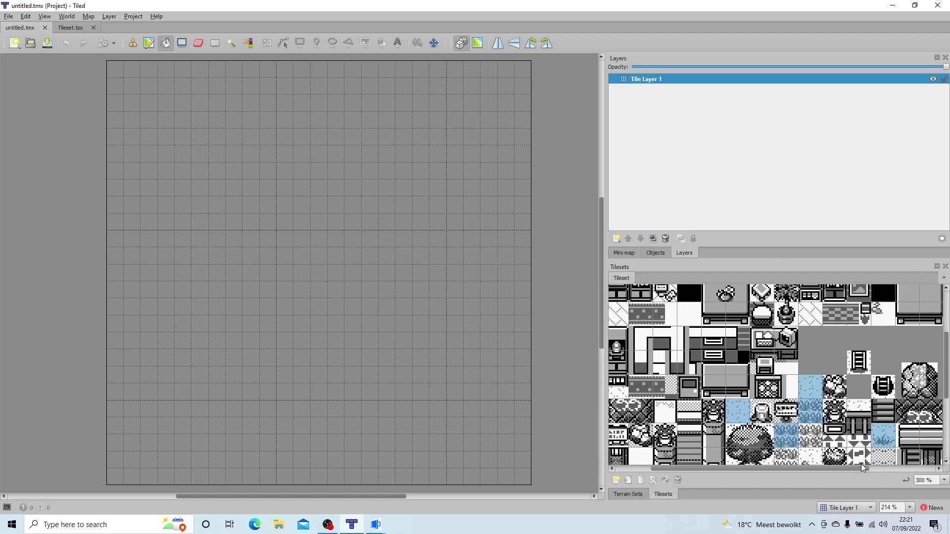
pyautogui.scroll(-3, 947, 405)
pyautogui.scroll(1, 946, 405)
pyautogui.hscroll(-2, 746, 470)
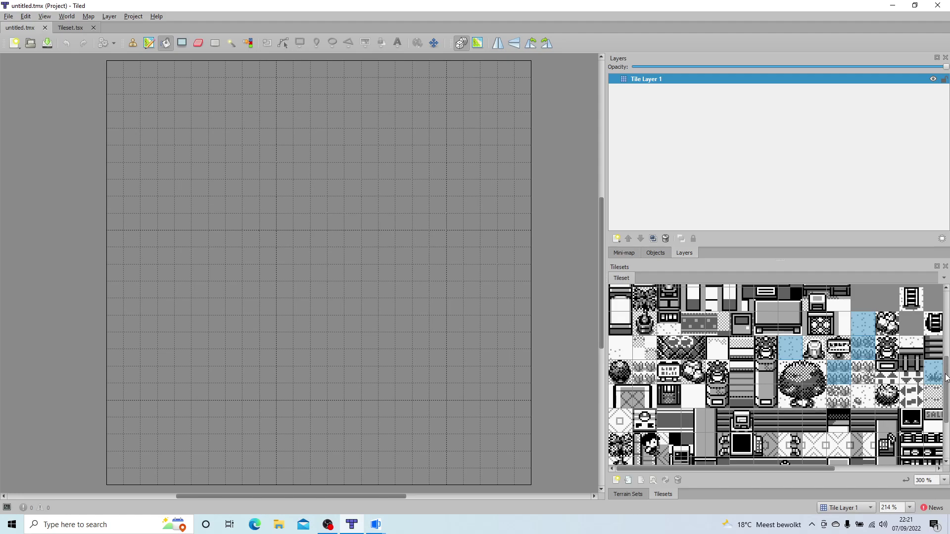
pyautogui.click(622, 346)
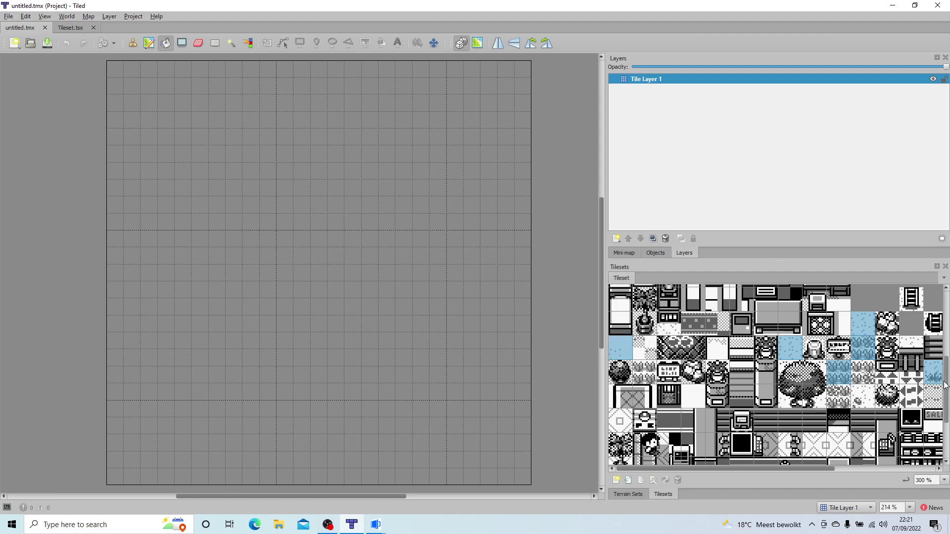
# - Fill the whole map with a random mix of the selected ground and grass tiles, and switch Random Mode off
pyautogui.moveTo(946, 389); pyautogui.dragTo(946, 323)
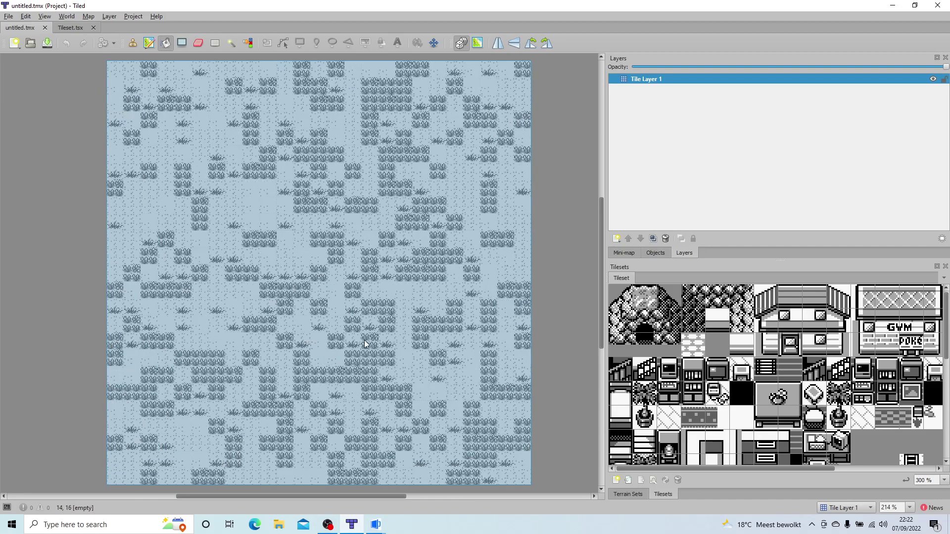
pyautogui.click(361, 340)
pyautogui.press('d')
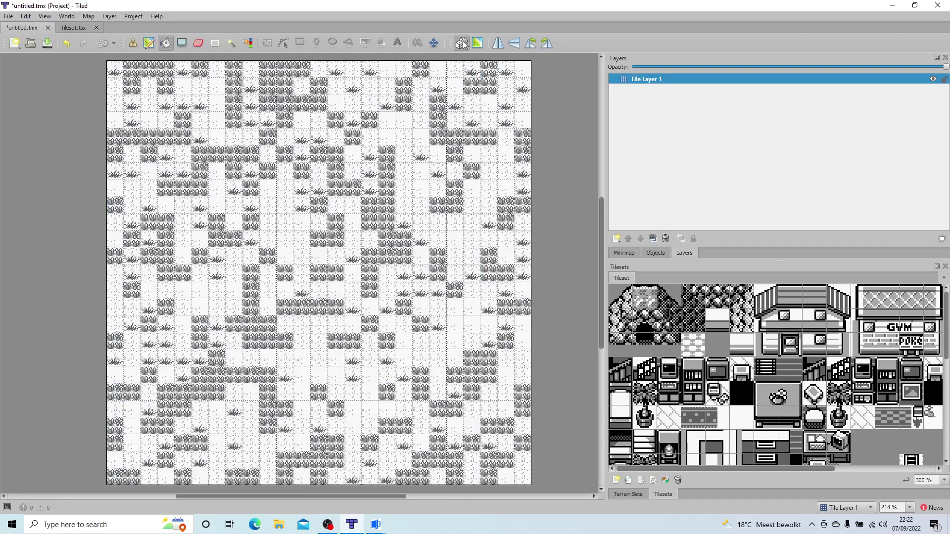
# - Switch to the Stamp Brush and rename the existing tile layer to Base
pyautogui.click(133, 43)
pyautogui.click(701, 320)
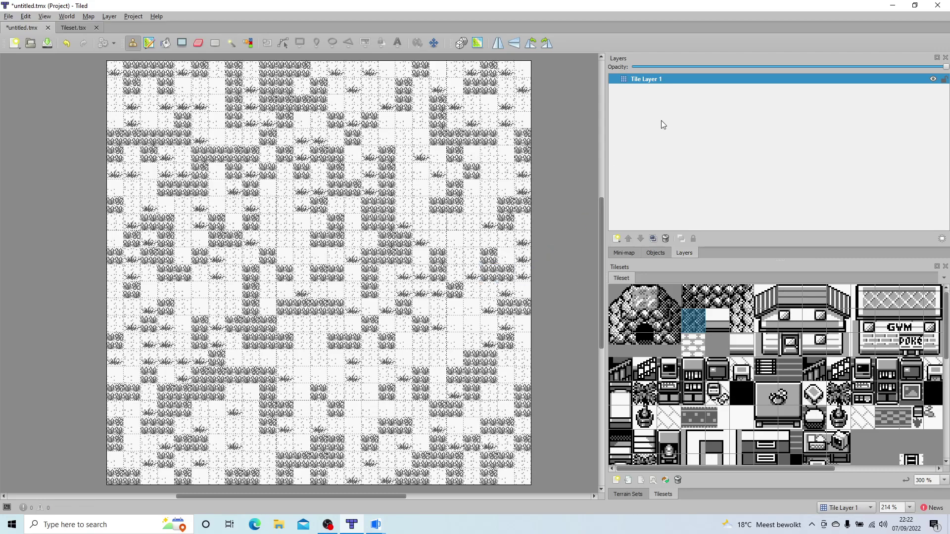
pyautogui.doubleClick(645, 79)
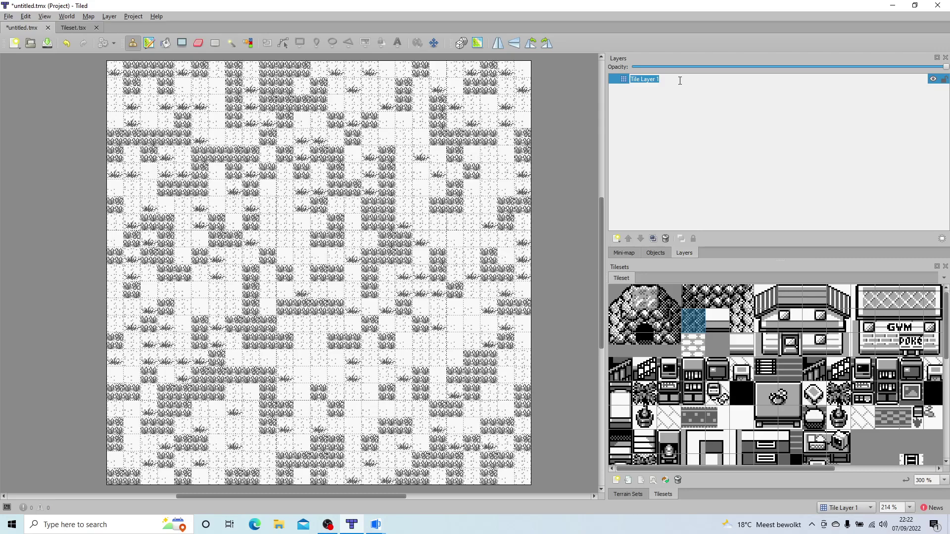
pyautogui.write('Base')
pyautogui.press('Return')
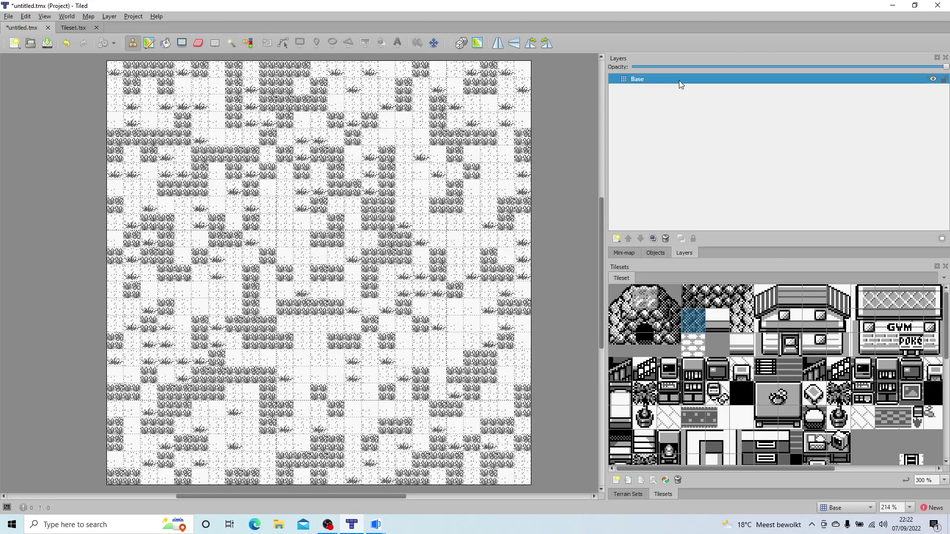
# - Add a new tile layer named Details above the Base layer
pyautogui.click(616, 239)
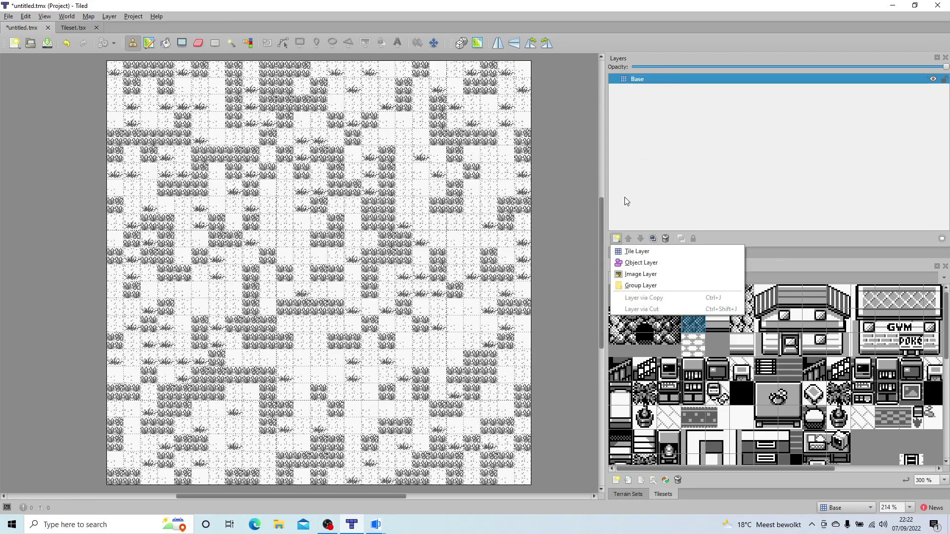
pyautogui.click(638, 252)
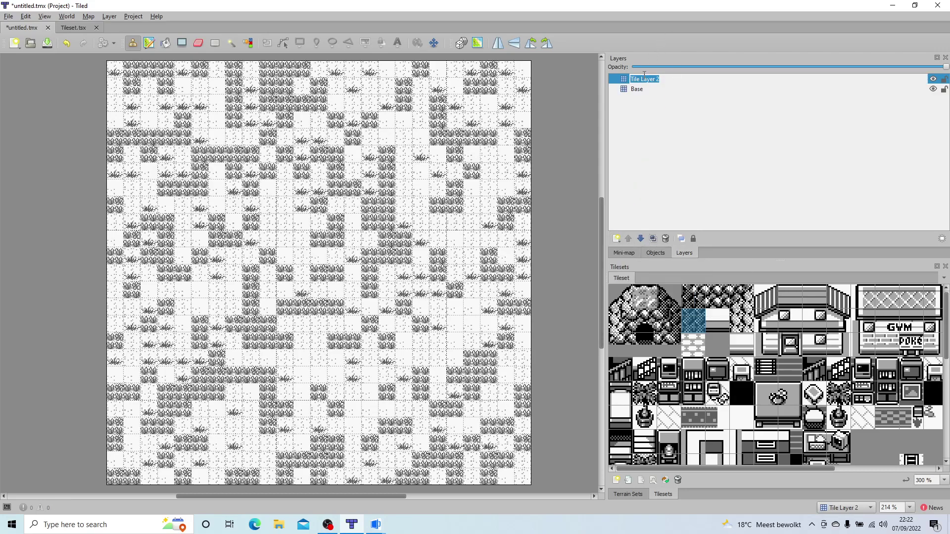
pyautogui.write('Details')
pyautogui.press('Return')
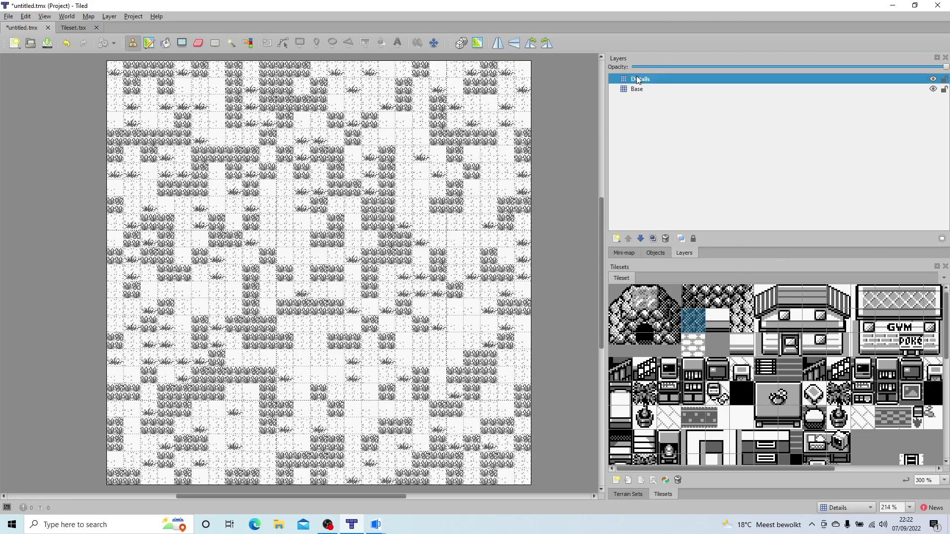
# - Select the complete two-storey house in the tileset and stamp five copies around the map on the Details layer
pyautogui.click(760, 314)
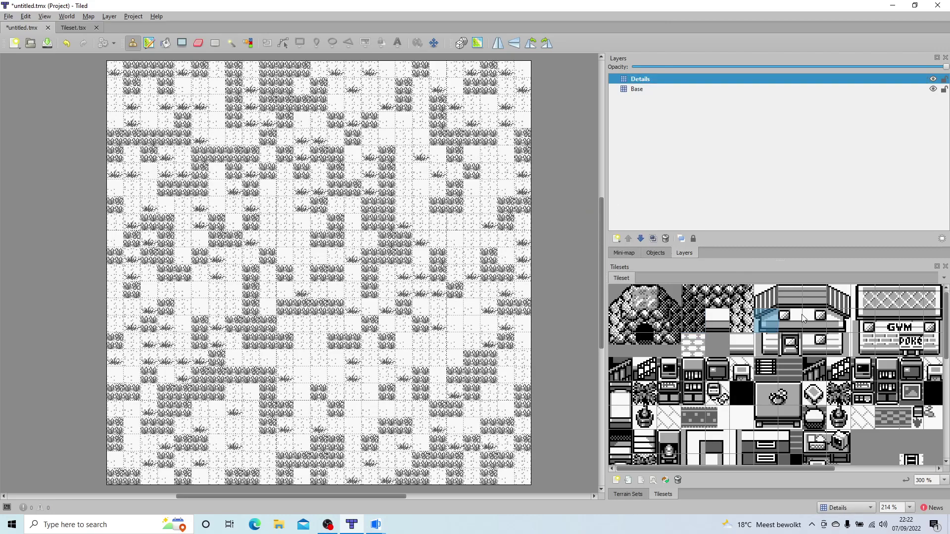
pyautogui.click(769, 296)
pyautogui.moveTo(770, 296); pyautogui.dragTo(835, 346)
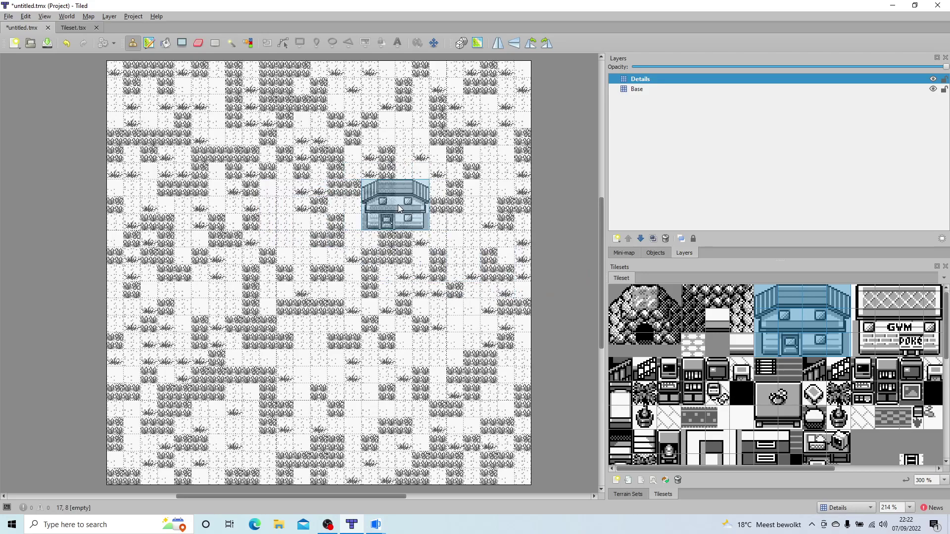
pyautogui.click(398, 204)
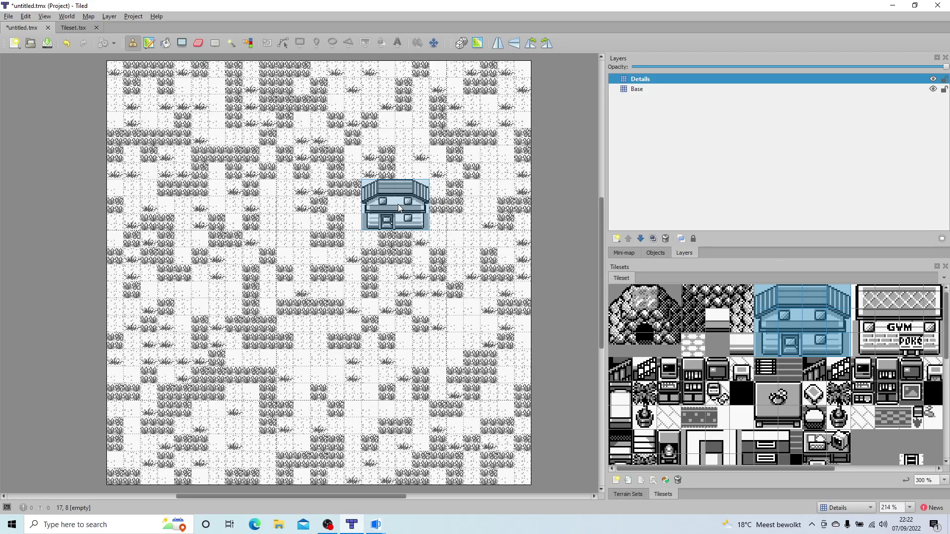
pyautogui.click(283, 197)
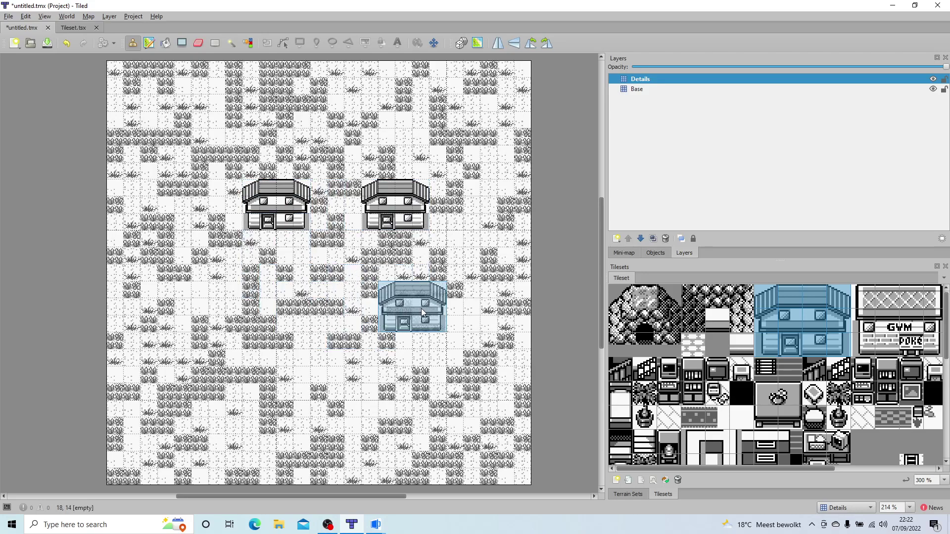
pyautogui.click(420, 308)
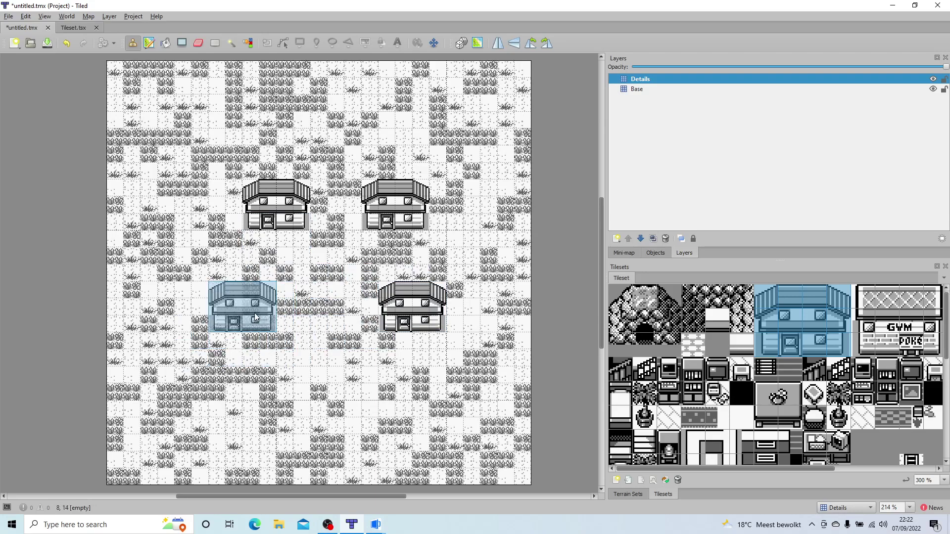
pyautogui.click(220, 319)
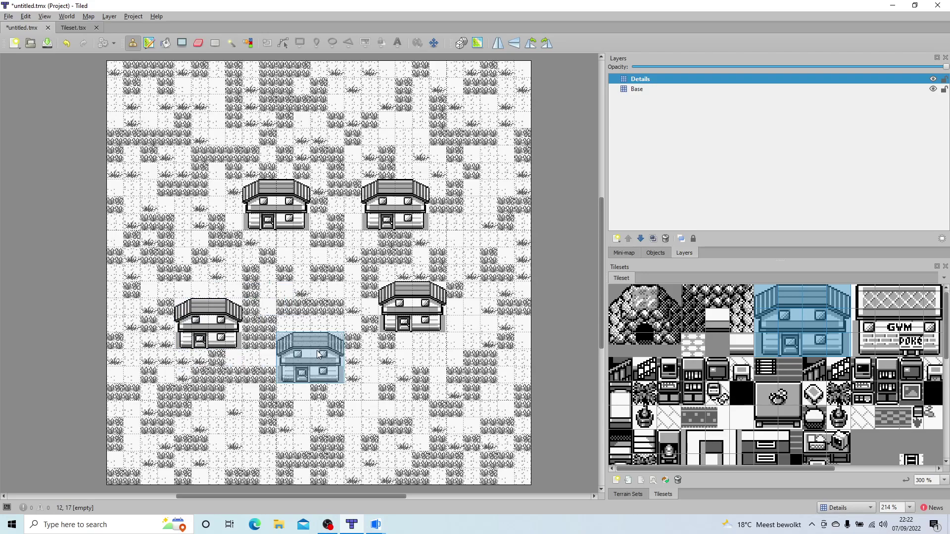
pyautogui.click(333, 352)
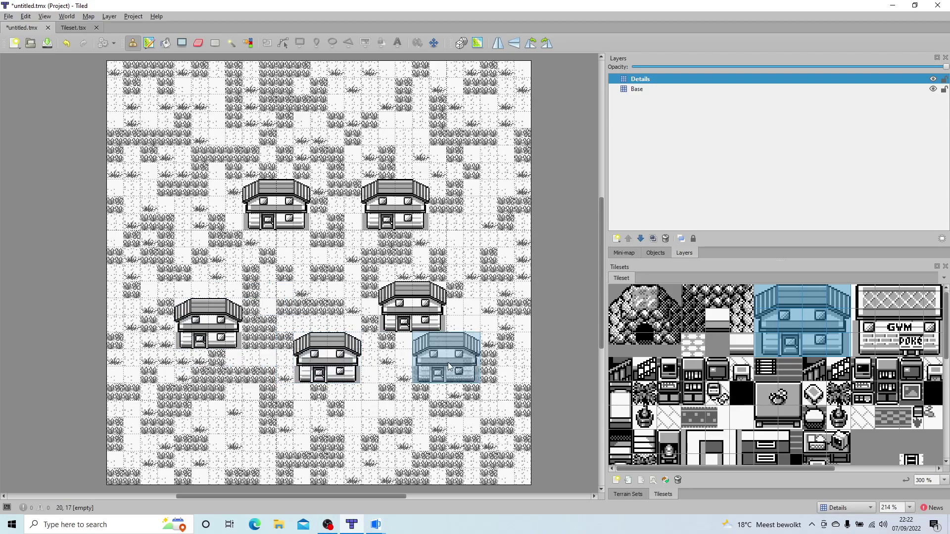
# - Widen the easternmost lower house by one tile, using plain wall tiles over its windows and the house's right half as its new end
pyautogui.click(711, 323)
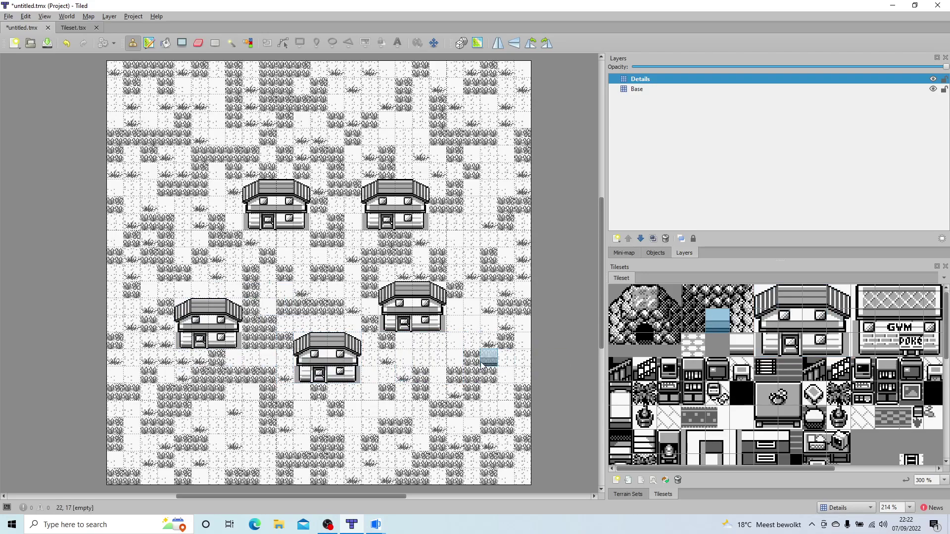
pyautogui.click(428, 326)
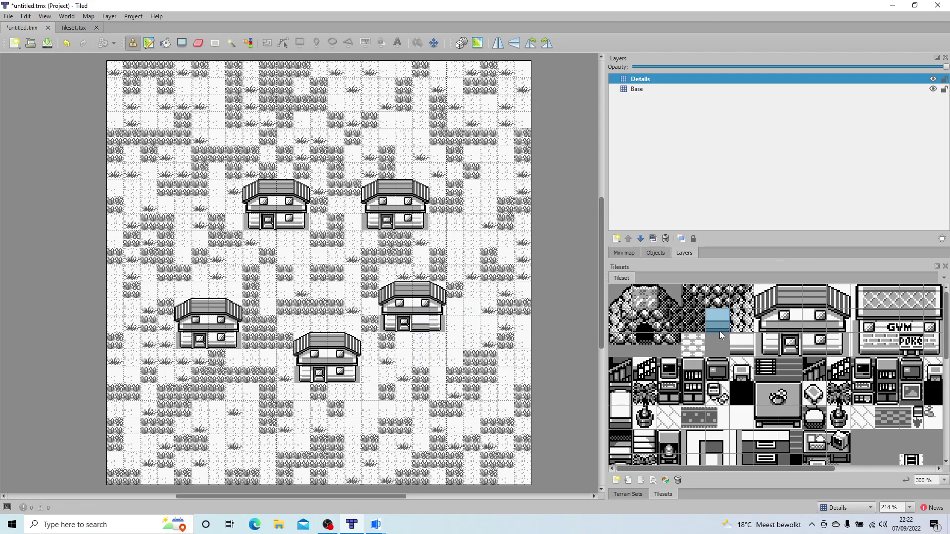
pyautogui.click(424, 311)
pyautogui.click(743, 348)
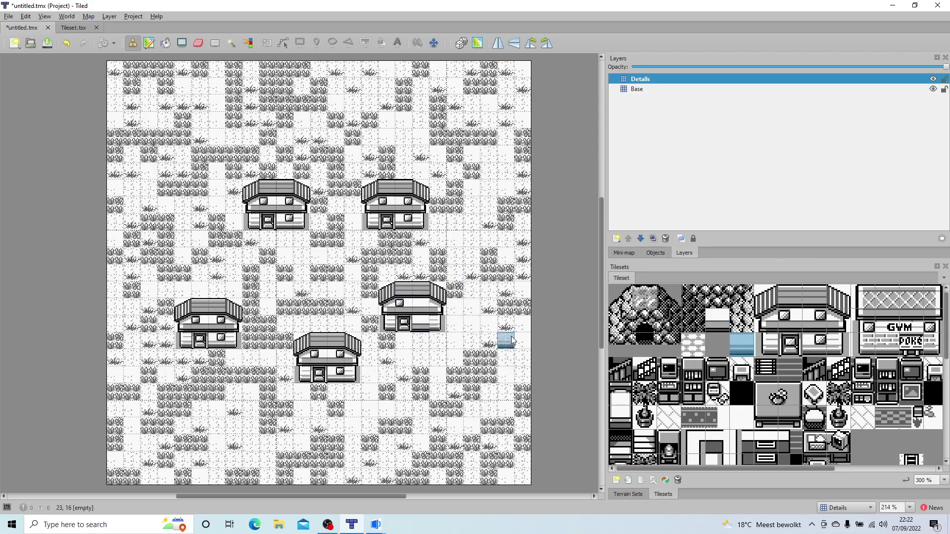
pyautogui.moveTo(831, 304); pyautogui.dragTo(810, 346)
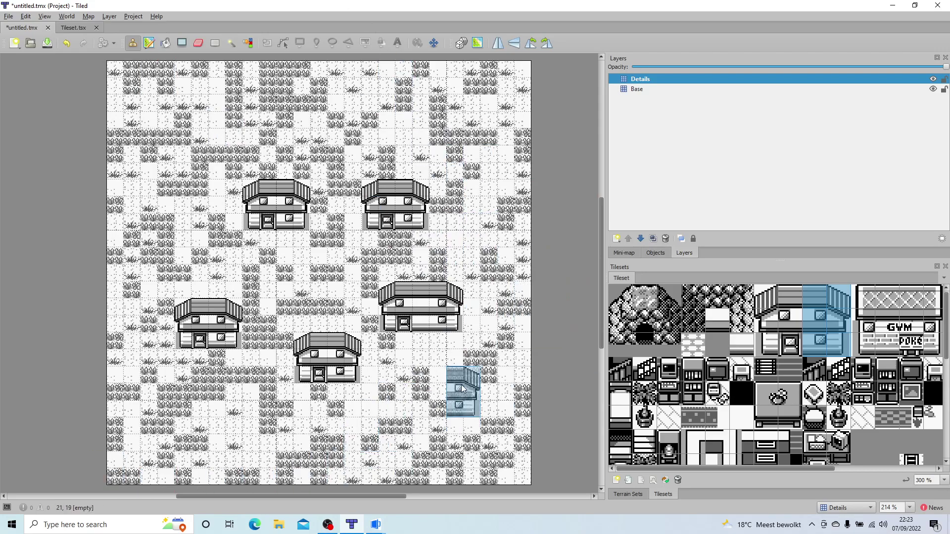
# - On the Base layer, paint a row of stone paving tiles directly below the north-eastern house
pyautogui.hotkey('ctrl', '+')
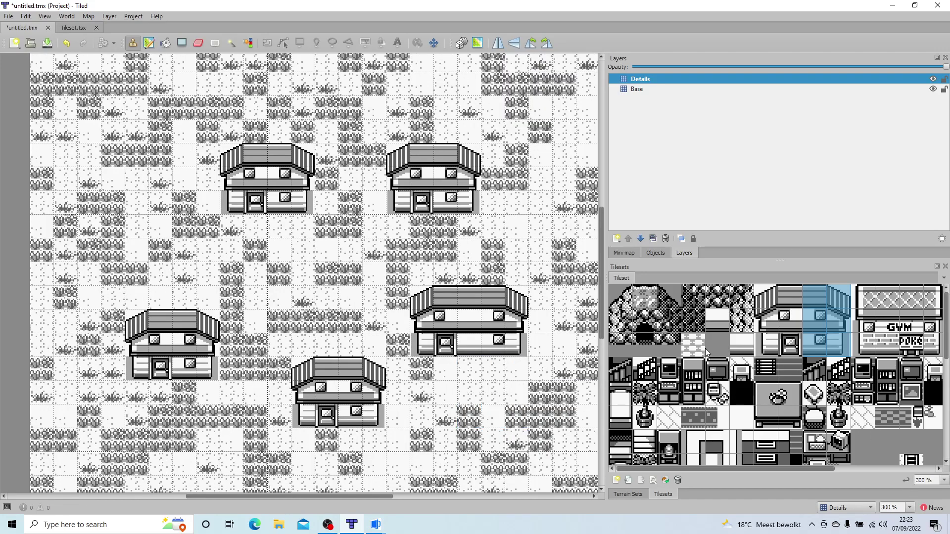
pyautogui.click(698, 351)
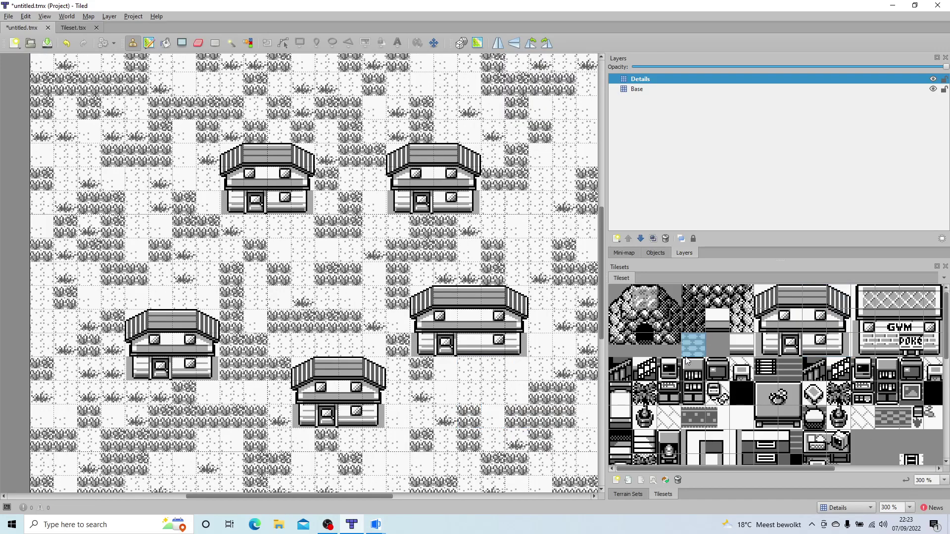
pyautogui.click(634, 89)
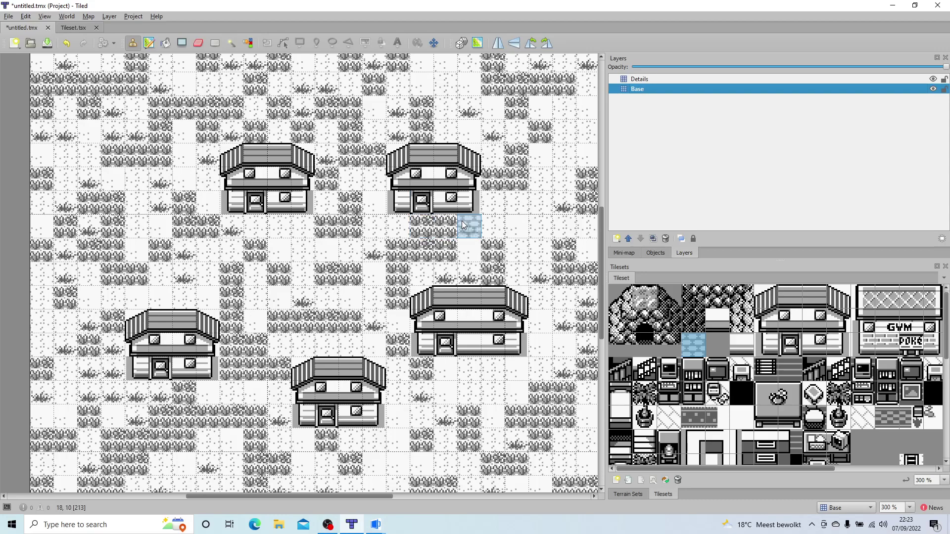
pyautogui.moveTo(462, 221); pyautogui.dragTo(372, 223)
pyautogui.hotkey('ctrl', 'z')
pyautogui.hotkey('ctrl', 'y')
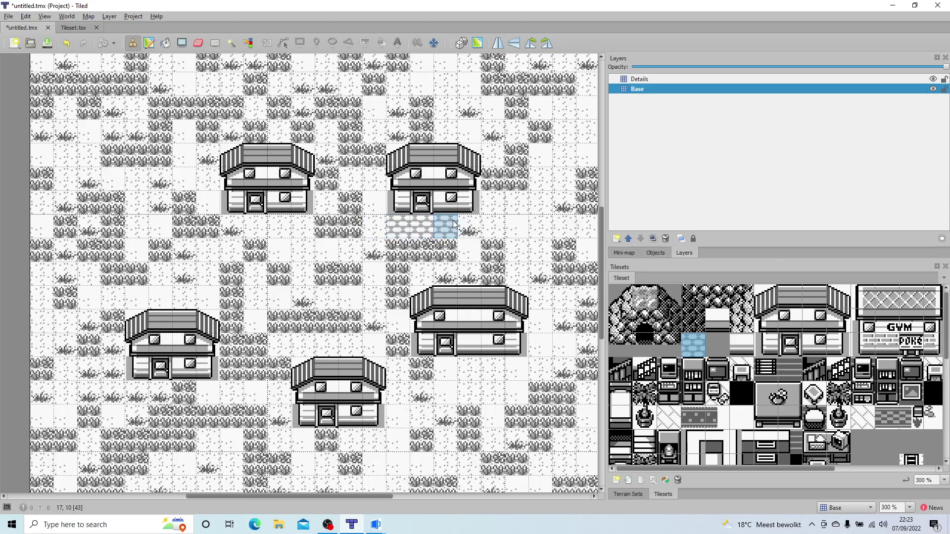
# - Paint stone paving paths on the Base layer linking all five houses, with a long east-west path below the southernmost house
pyautogui.moveTo(420, 243)
pyautogui.mouseDown()
pyautogui.moveTo(277, 221)
pyautogui.moveTo(230, 225)
pyautogui.moveTo(260, 256)
pyautogui.moveTo(261, 378)
pyautogui.moveTo(231, 272)
pyautogui.moveTo(230, 393)
pyautogui.moveTo(248, 403)
pyautogui.moveTo(233, 418)
pyautogui.moveTo(161, 390)
pyautogui.mouseUp()
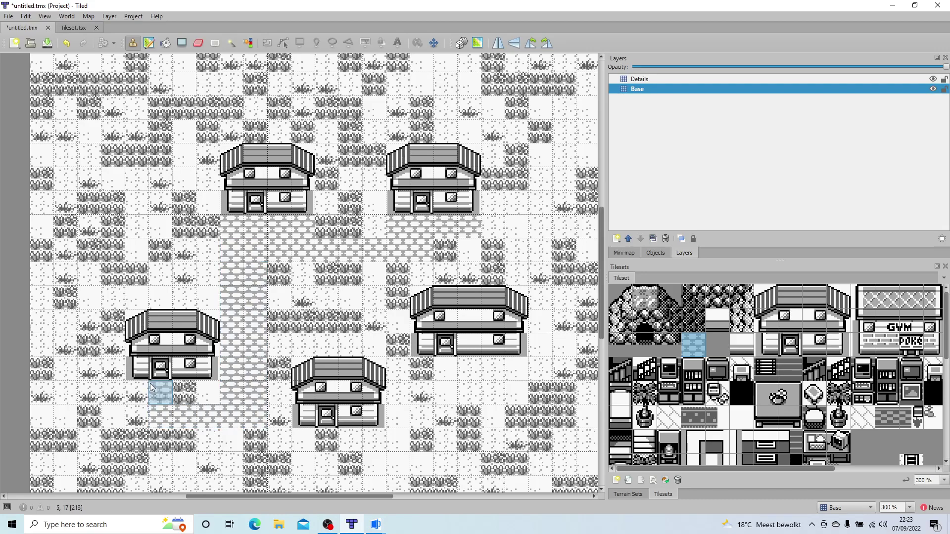
pyautogui.moveTo(251, 469)
pyautogui.mouseDown()
pyautogui.moveTo(232, 439)
pyautogui.moveTo(256, 440)
pyautogui.moveTo(231, 464)
pyautogui.moveTo(254, 466)
pyautogui.moveTo(327, 463)
pyautogui.moveTo(345, 447)
pyautogui.mouseUp()
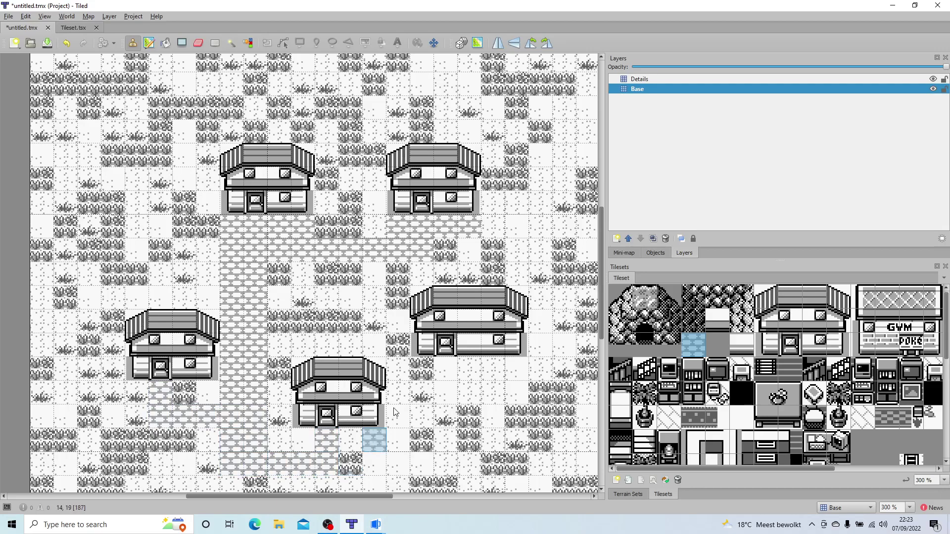
pyautogui.moveTo(398, 271)
pyautogui.mouseDown()
pyautogui.moveTo(401, 367)
pyautogui.moveTo(511, 375)
pyautogui.mouseUp()
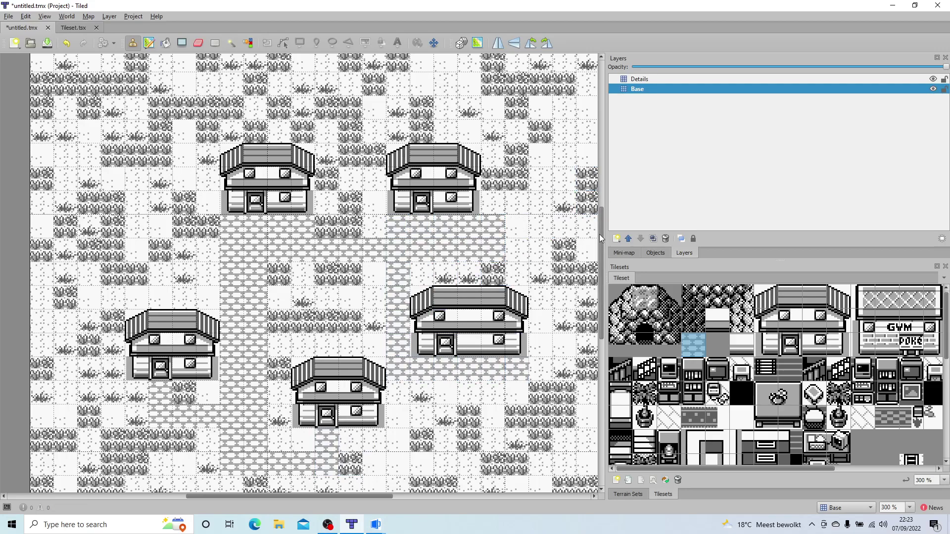
pyautogui.scroll(-5, 445, 258)
pyautogui.moveTo(338, 303); pyautogui.dragTo(464, 299)
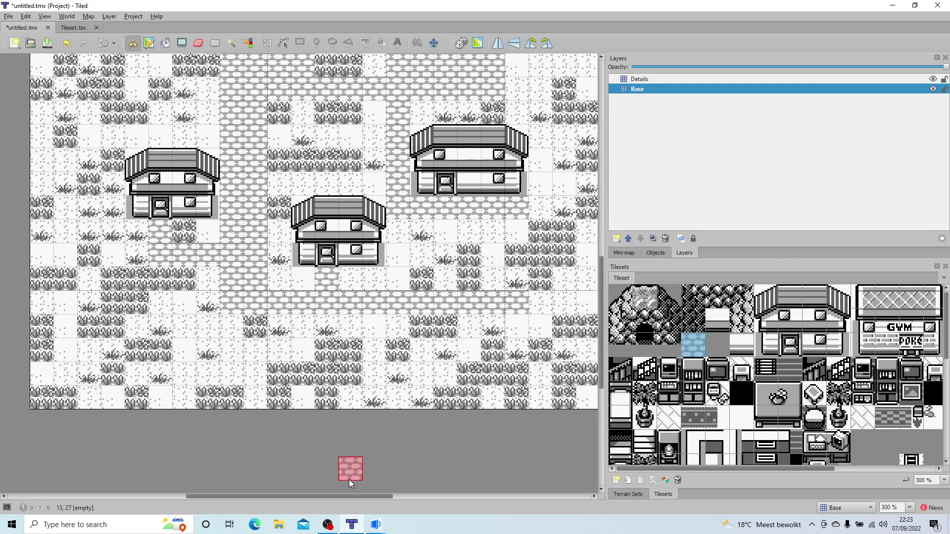
# - Paint a three-tile-wide stone paving exit on the Base layer from the long southern path down to the map's southern edge
pyautogui.moveTo(346, 495); pyautogui.dragTo(391, 496)
pyautogui.click(388, 326)
pyautogui.moveTo(393, 372)
pyautogui.mouseDown()
pyautogui.moveTo(364, 307)
pyautogui.moveTo(363, 391)
pyautogui.moveTo(340, 405)
pyautogui.mouseUp()
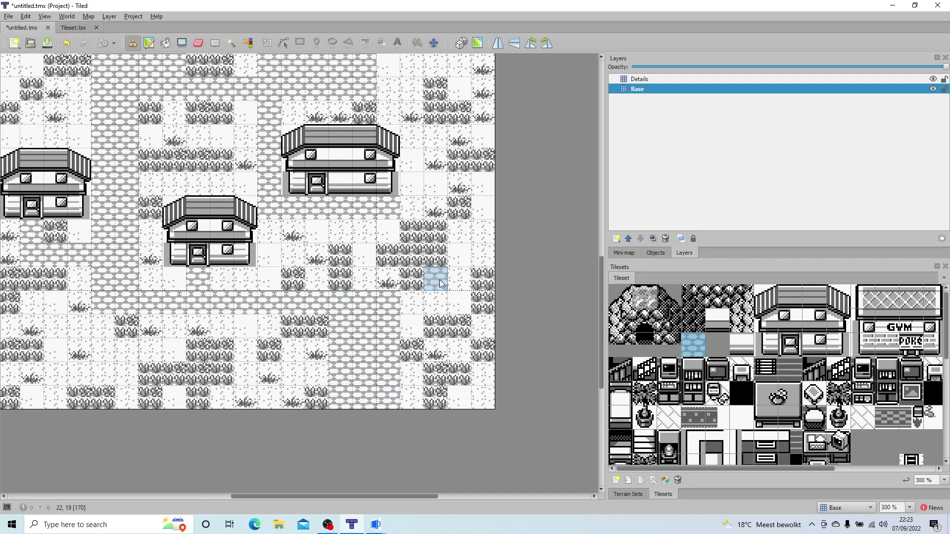
# - Paint a two-tile-wide paving path west and north of the two northern houses, with a three-tile-wide exit to the map's northern edge
pyautogui.scroll(6, 435, 279)
pyautogui.scroll(-2, 198, 319)
pyautogui.moveTo(268, 497); pyautogui.dragTo(185, 497)
pyautogui.moveTo(309, 341)
pyautogui.mouseDown()
pyautogui.moveTo(259, 328)
pyautogui.moveTo(268, 203)
pyautogui.mouseUp()
pyautogui.moveTo(283, 309)
pyautogui.mouseDown()
pyautogui.moveTo(286, 219)
pyautogui.moveTo(267, 179)
pyautogui.moveTo(279, 172)
pyautogui.moveTo(554, 159)
pyautogui.mouseUp()
pyautogui.moveTo(385, 178)
pyautogui.mouseDown()
pyautogui.moveTo(361, 185)
pyautogui.moveTo(544, 184)
pyautogui.mouseUp()
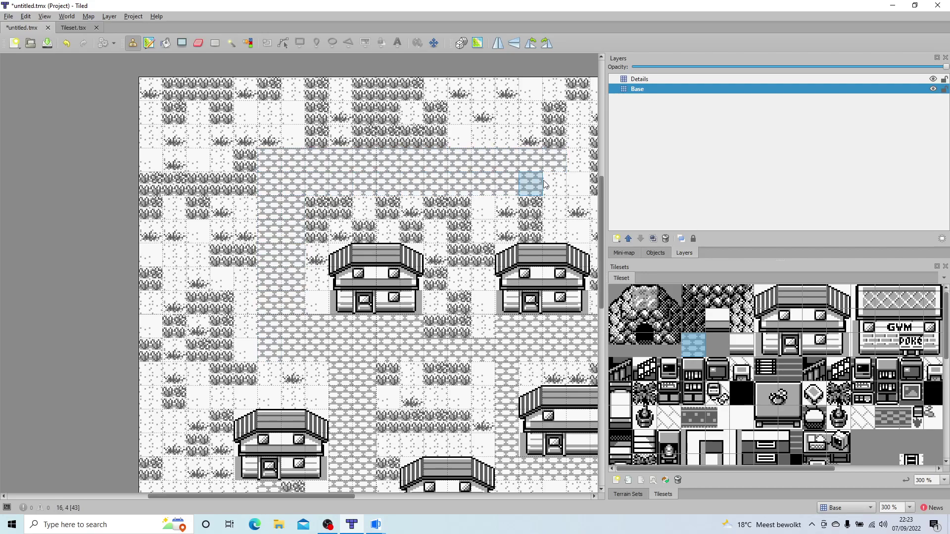
pyautogui.moveTo(445, 156)
pyautogui.mouseDown()
pyautogui.moveTo(458, 88)
pyautogui.moveTo(436, 106)
pyautogui.moveTo(480, 101)
pyautogui.moveTo(445, 201)
pyautogui.mouseUp()
pyautogui.moveTo(341, 496); pyautogui.dragTo(404, 496)
# - Stamp five round post tiles along the map's second row and two more between the northern houses
pyautogui.moveTo(792, 468); pyautogui.dragTo(837, 468)
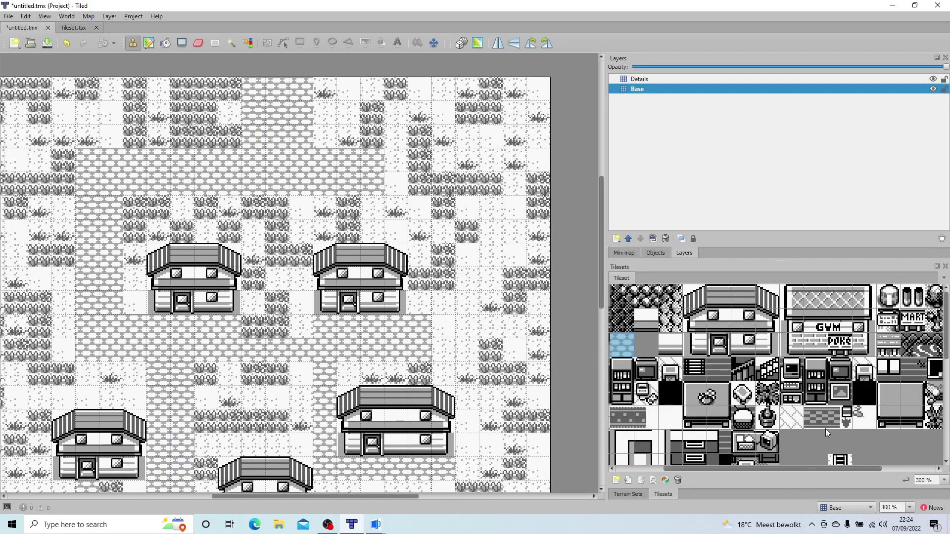
pyautogui.moveTo(729, 469); pyautogui.dragTo(791, 468)
pyautogui.click(810, 301)
pyautogui.click(326, 117)
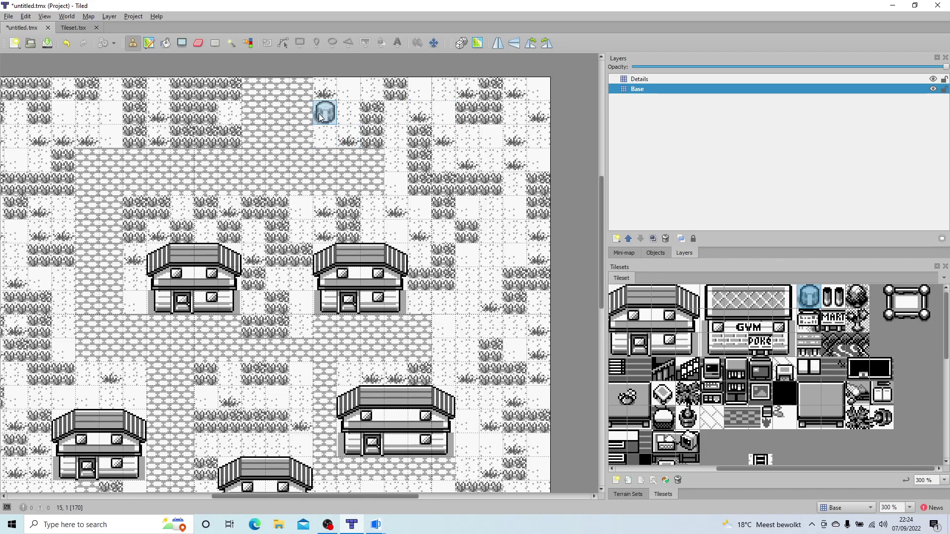
pyautogui.click(452, 126)
pyautogui.click(233, 119)
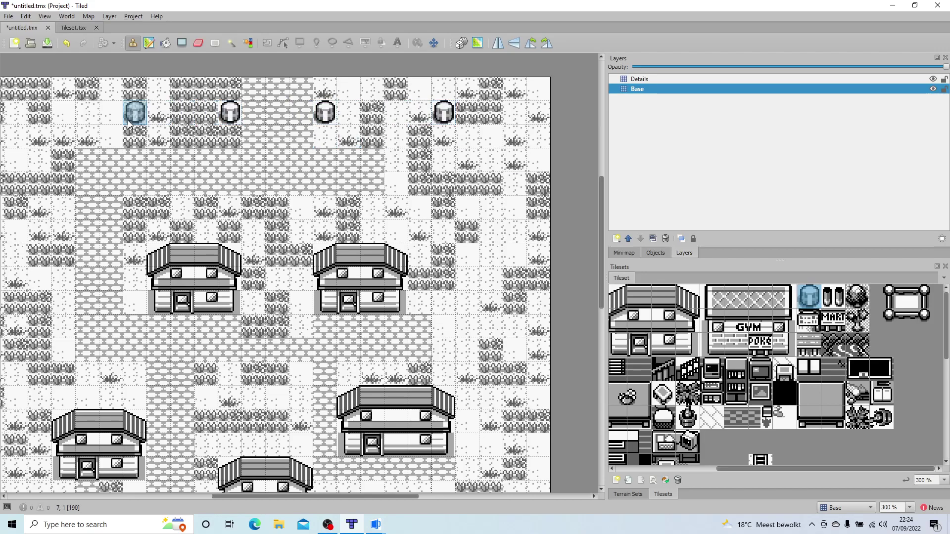
pyautogui.click(105, 117)
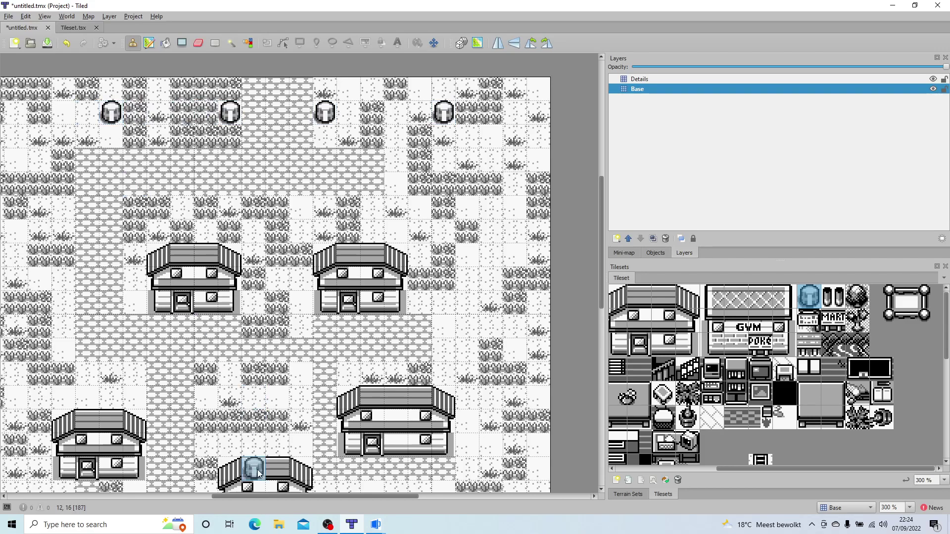
pyautogui.moveTo(244, 496); pyautogui.dragTo(194, 495)
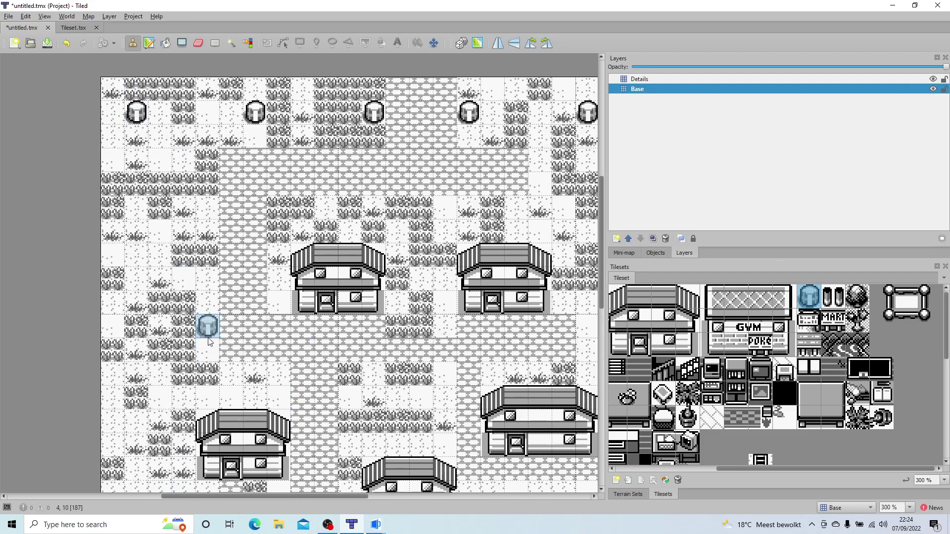
pyautogui.click(398, 303)
pyautogui.click(445, 303)
# - Stamp five round posts along the third row from the map's southern edge, flanking the paved exit
pyautogui.scroll(-2, 350, 450)
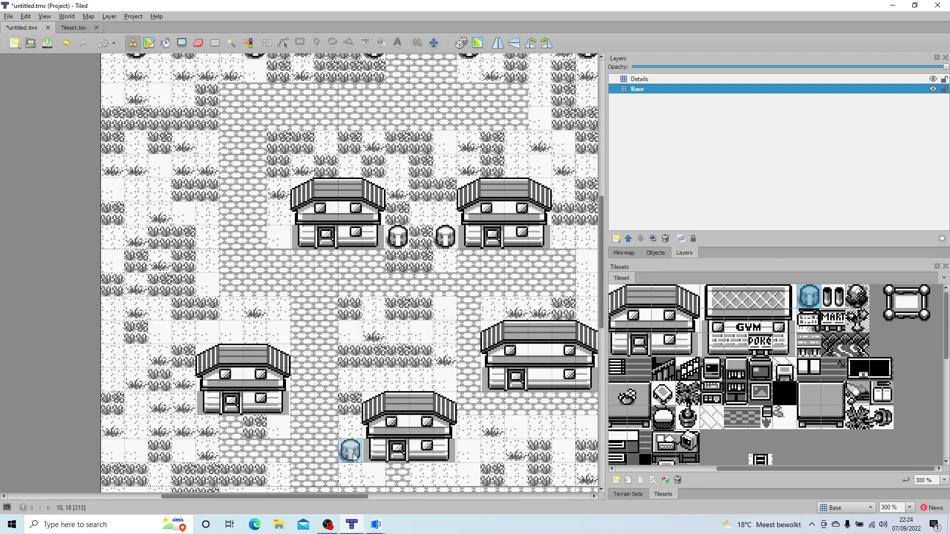
pyautogui.click(516, 457)
pyautogui.hscroll(3, 504, 479)
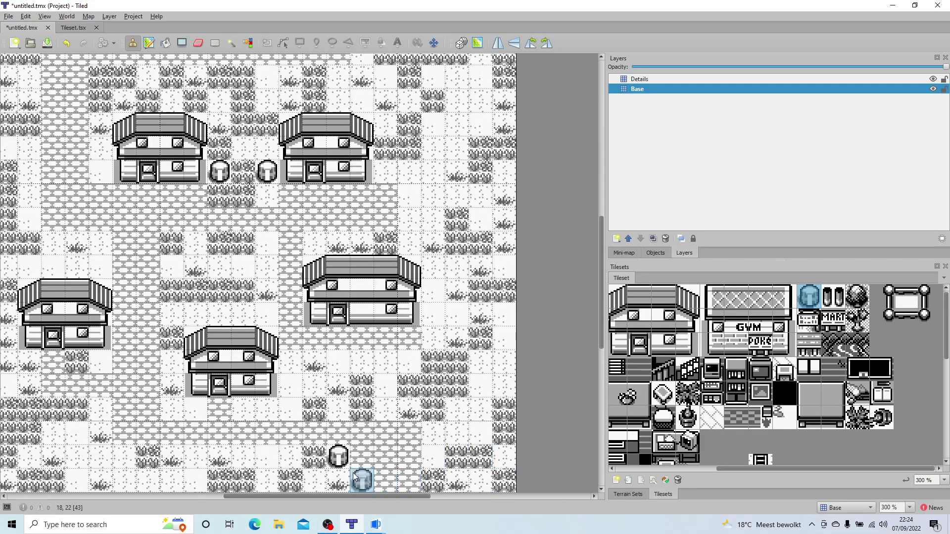
pyautogui.hotkey('ctrl', 'z')
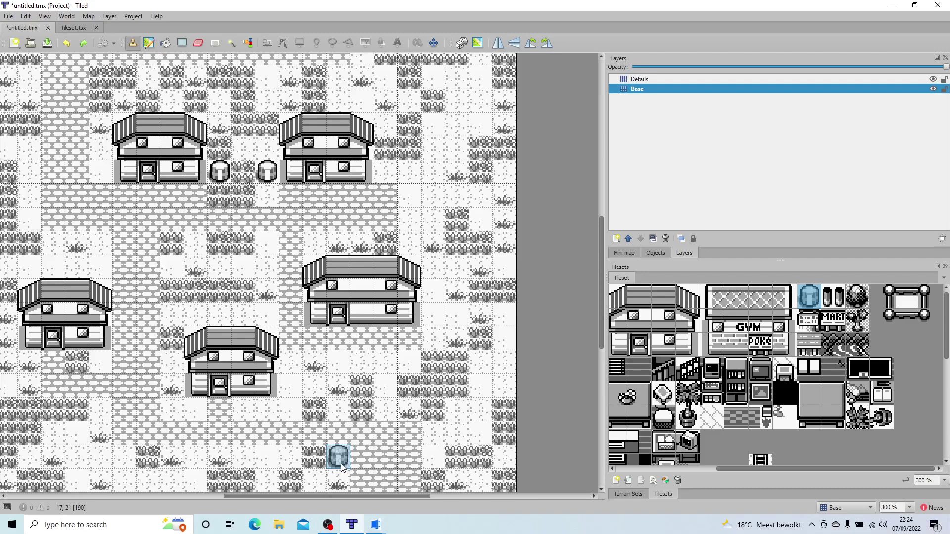
pyautogui.click(340, 480)
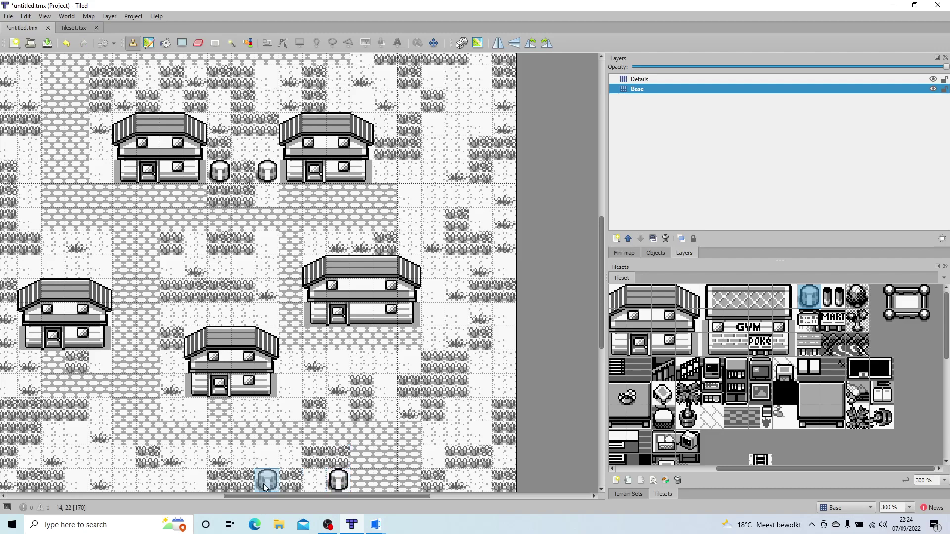
pyautogui.click(219, 483)
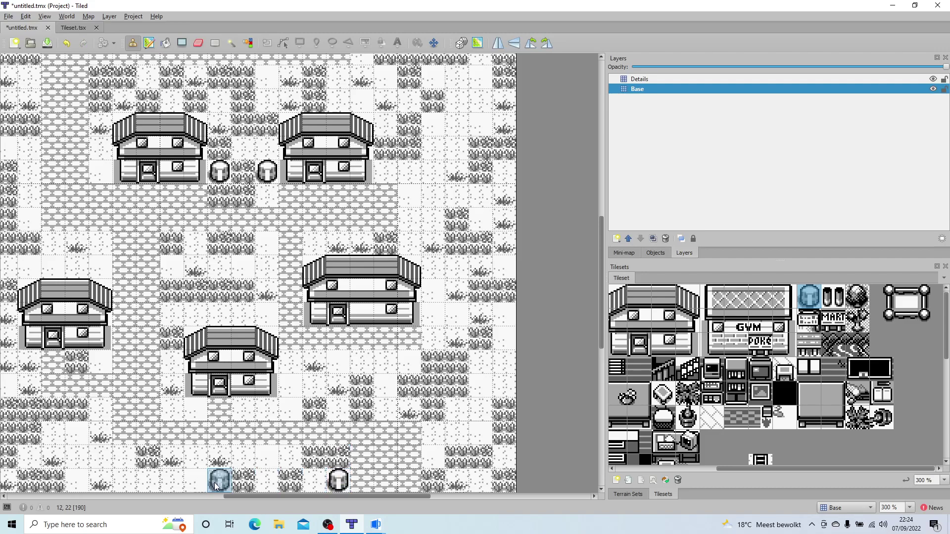
pyautogui.click(101, 480)
pyautogui.moveTo(250, 496); pyautogui.dragTo(191, 497)
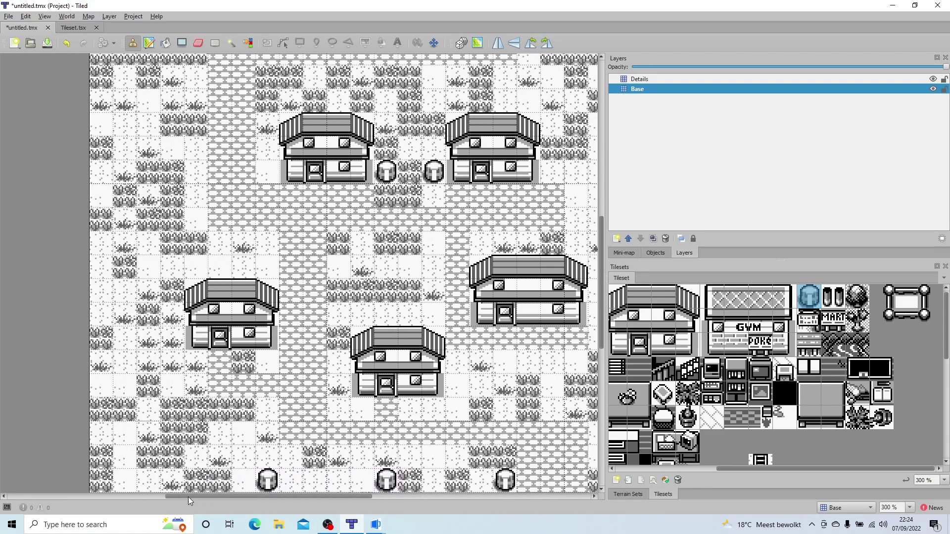
pyautogui.click(148, 484)
pyautogui.moveTo(363, 497); pyautogui.dragTo(267, 496)
pyautogui.click(219, 485)
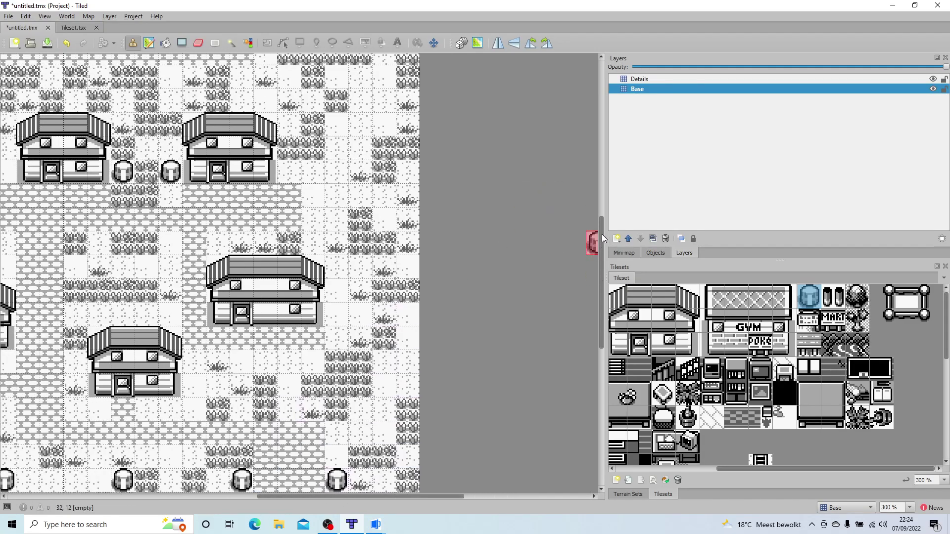
# - Fill the gaps between the round posts in the southern and northern rows with double-bollard fence tiles, leaving the paved exits open
pyautogui.click(827, 302)
pyautogui.moveTo(386, 482)
pyautogui.mouseDown()
pyautogui.moveTo(408, 482)
pyautogui.moveTo(365, 496)
pyautogui.moveTo(309, 481)
pyautogui.moveTo(68, 488)
pyautogui.mouseUp()
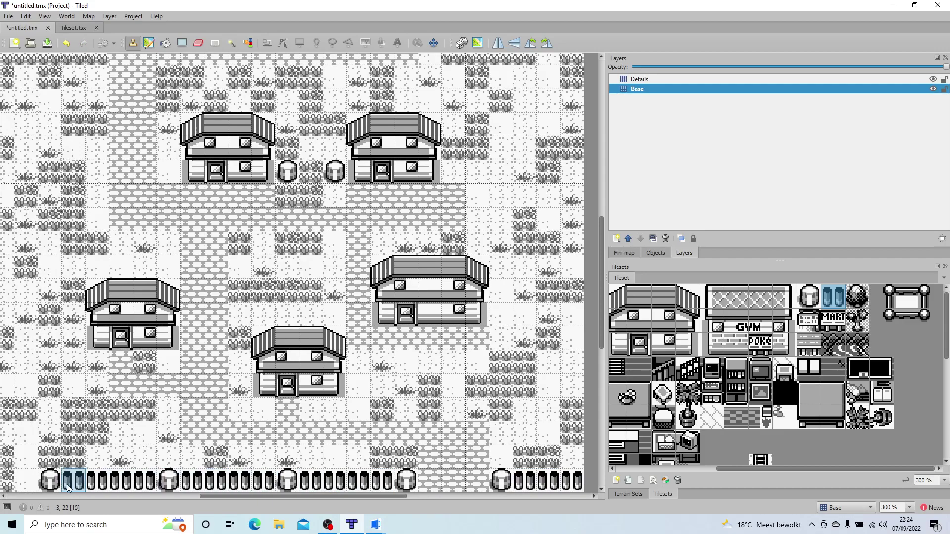
pyautogui.moveTo(242, 496); pyautogui.dragTo(190, 496)
pyautogui.scroll(5, 248, 251)
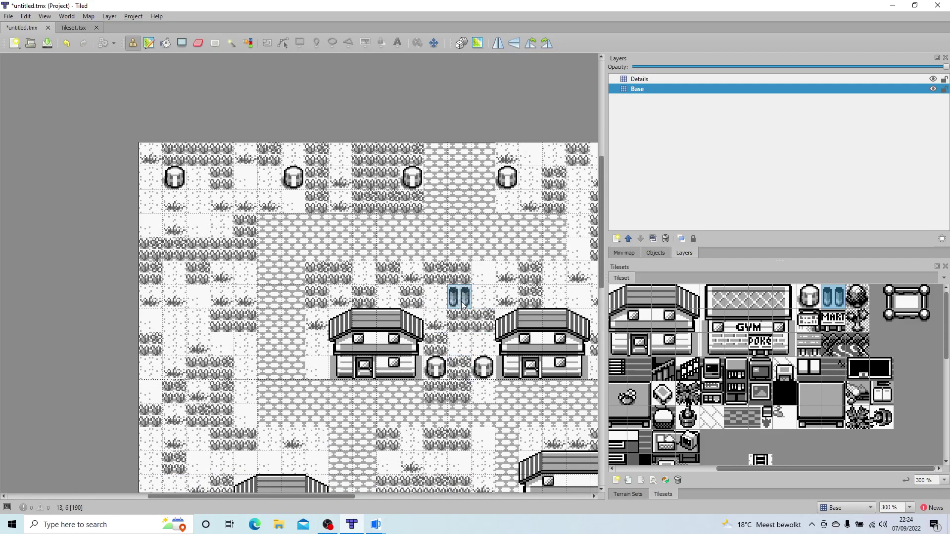
pyautogui.click(150, 249)
pyautogui.moveTo(223, 242)
pyautogui.mouseDown()
pyautogui.moveTo(200, 243)
pyautogui.moveTo(395, 242)
pyautogui.mouseUp()
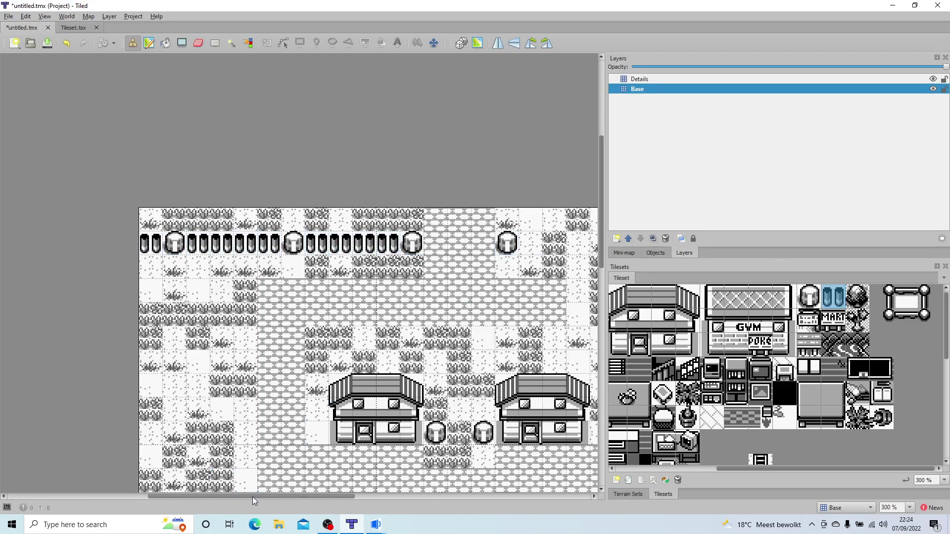
pyautogui.moveTo(252, 496); pyautogui.dragTo(319, 495)
pyautogui.moveTo(339, 243); pyautogui.dragTo(530, 247)
# - Stamp double-bollard fence tiles between the two northern houses and at the outer side of each
pyautogui.scroll(-3, 396, 395)
pyautogui.click(270, 376)
pyautogui.click(135, 373)
pyautogui.click(411, 378)
# - Stamp the notice board tile on the ground directly east of the widened house
pyautogui.click(806, 324)
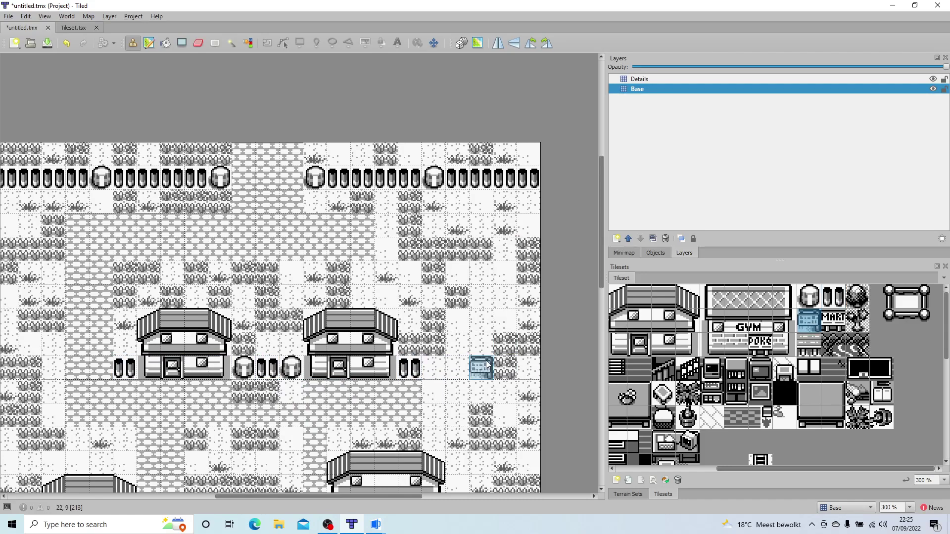
pyautogui.scroll(-3, 478, 369)
pyautogui.click(461, 439)
pyautogui.scroll(-3, 505, 326)
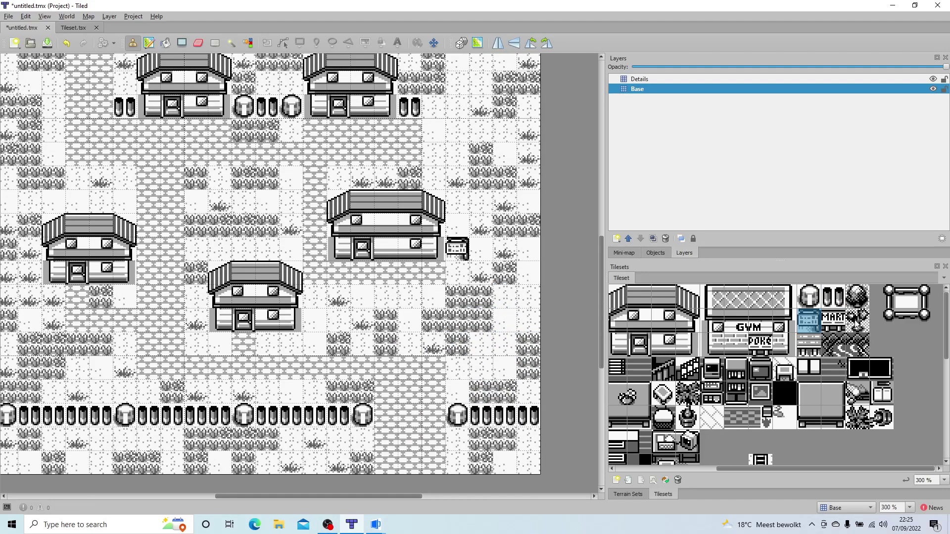
# - Stamp the freestanding signboard tile beside the round post east of both the southern and the northern exit
pyautogui.scroll(-5, 848, 401)
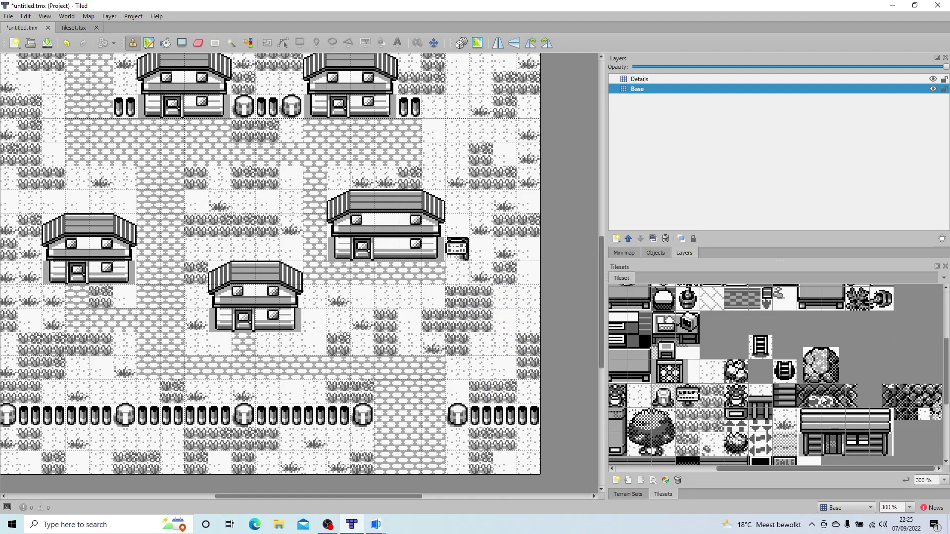
pyautogui.scroll(-2, 823, 399)
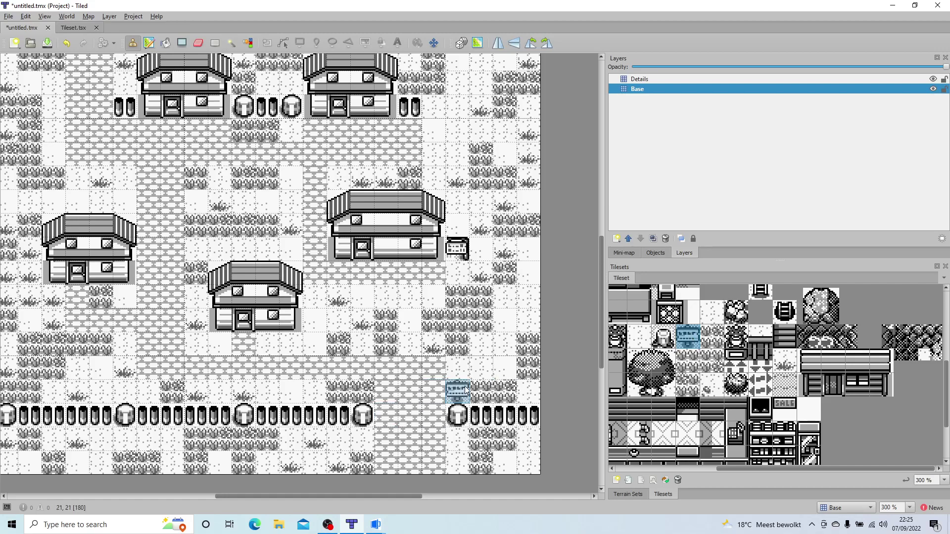
pyautogui.scroll(5, 403, 263)
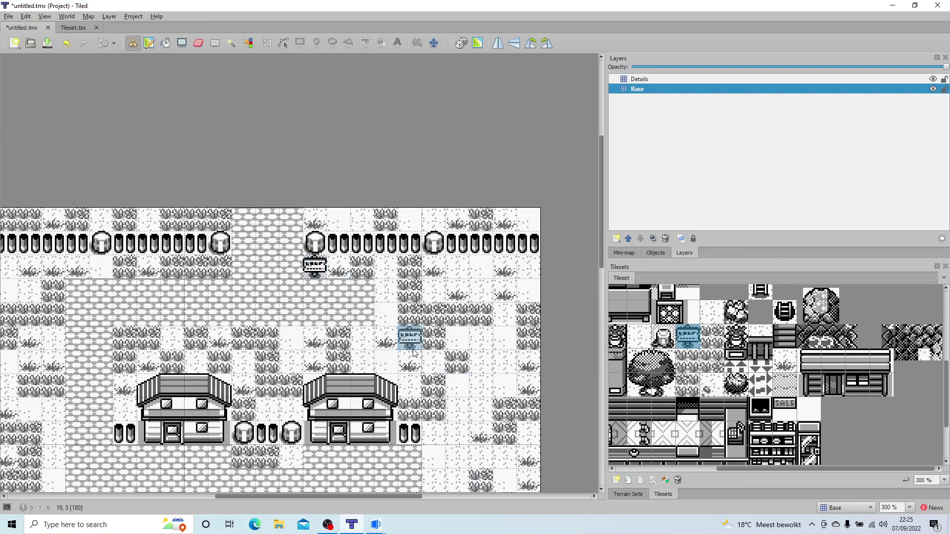
pyautogui.scroll(-2, 411, 341)
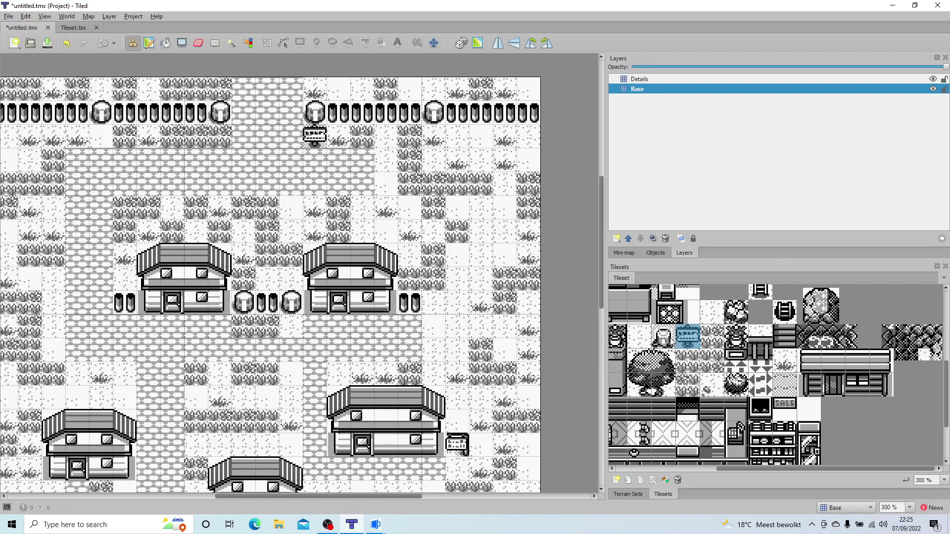
# - Stamp the large two-by-two tree on the Details layer east of the north-eastern house and twice beside the western path
pyautogui.moveTo(658, 377); pyautogui.dragTo(636, 355)
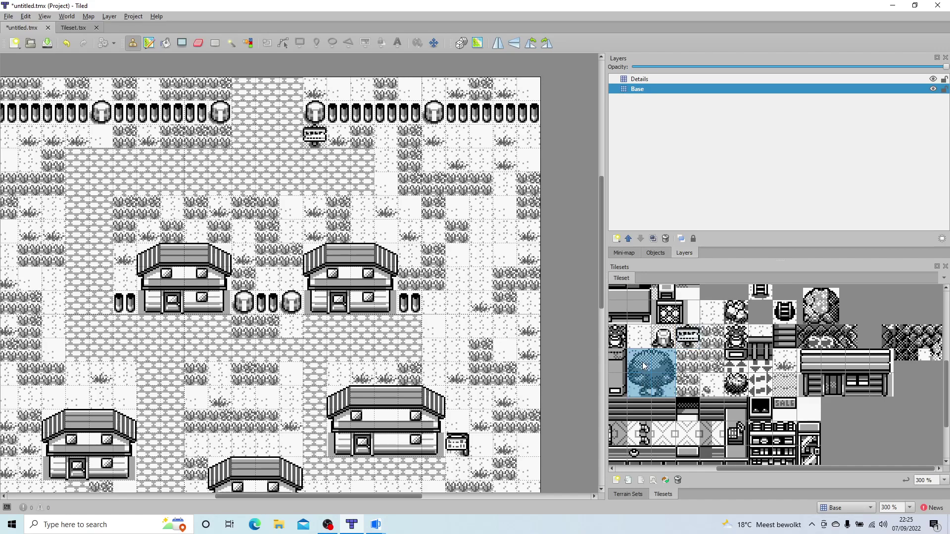
pyautogui.click(642, 79)
pyautogui.moveTo(339, 327); pyautogui.dragTo(558, 238, button='middle')
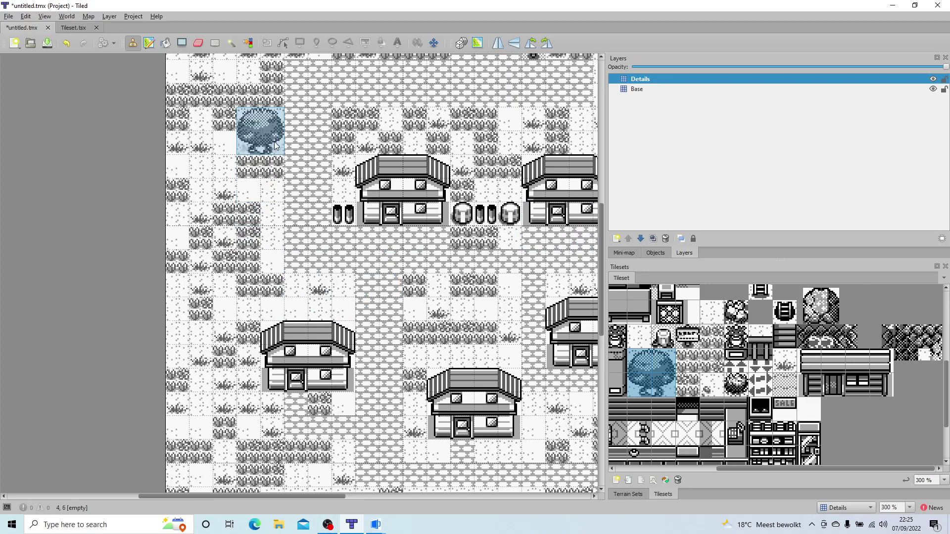
pyautogui.click(276, 146)
pyautogui.click(276, 240)
pyautogui.moveTo(326, 330); pyautogui.dragTo(417, 145, button='middle')
# - Stamp only the tree's upper half on the map's southern edge, near the south-western and south-eastern corners
pyautogui.moveTo(662, 365); pyautogui.dragTo(641, 364)
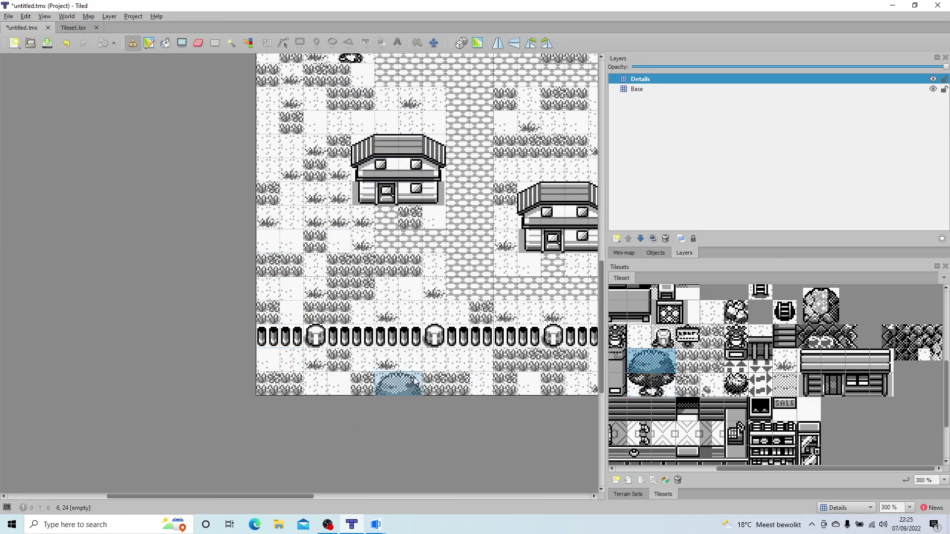
pyautogui.click(339, 384)
pyautogui.moveTo(577, 383); pyautogui.dragTo(285, 363, button='middle')
pyautogui.click(541, 367)
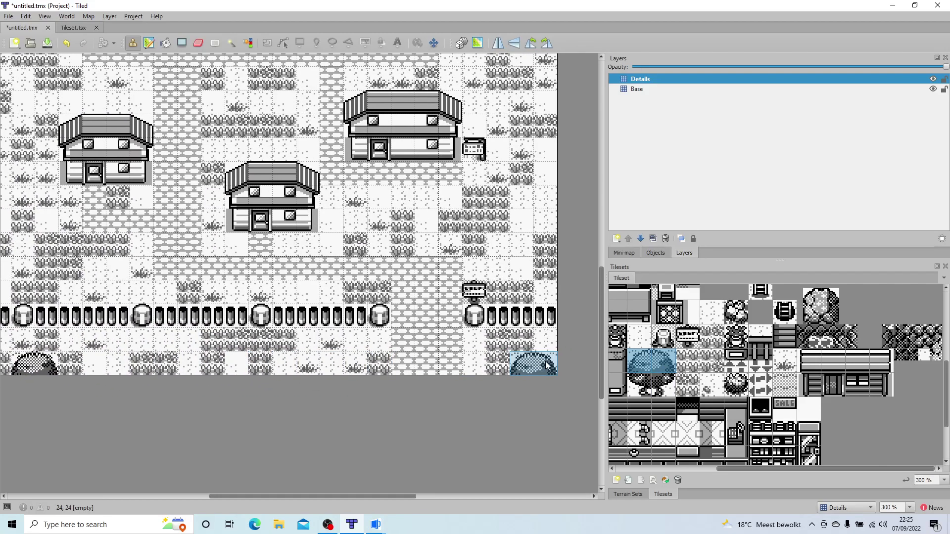
# - Scatter tree stump tiles over the Details layer, including below the north-western house and near the north-eastern corner
pyautogui.moveTo(477, 256); pyautogui.dragTo(491, 313, button='middle')
pyautogui.click(666, 340)
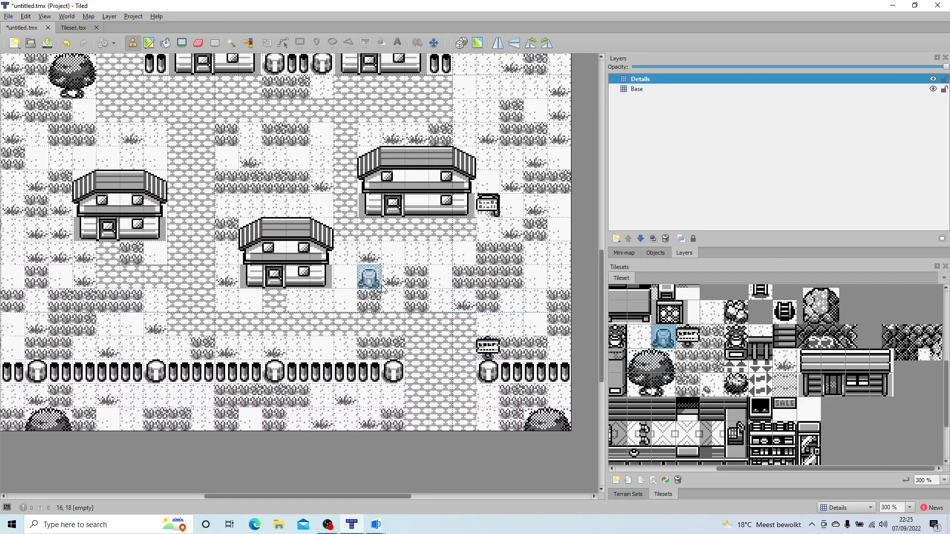
pyautogui.moveTo(232, 147); pyautogui.dragTo(355, 230, button='middle')
pyautogui.click(353, 223)
pyautogui.moveTo(165, 258); pyautogui.dragTo(194, 315, button='middle')
pyautogui.click(170, 159)
pyautogui.moveTo(405, 208); pyautogui.dragTo(154, 312, button='middle')
pyautogui.click(459, 156)
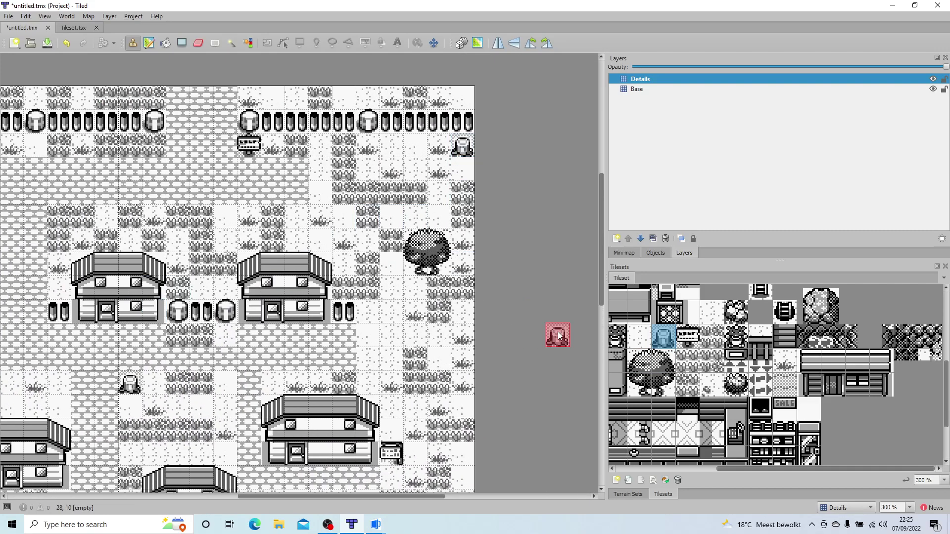
# - Stamp boulder tiles beside the north-eastern house, south of the widened house and in the south-western grass
pyautogui.click(736, 312)
pyautogui.click(344, 287)
pyautogui.moveTo(348, 415); pyautogui.dragTo(421, 246, button='middle')
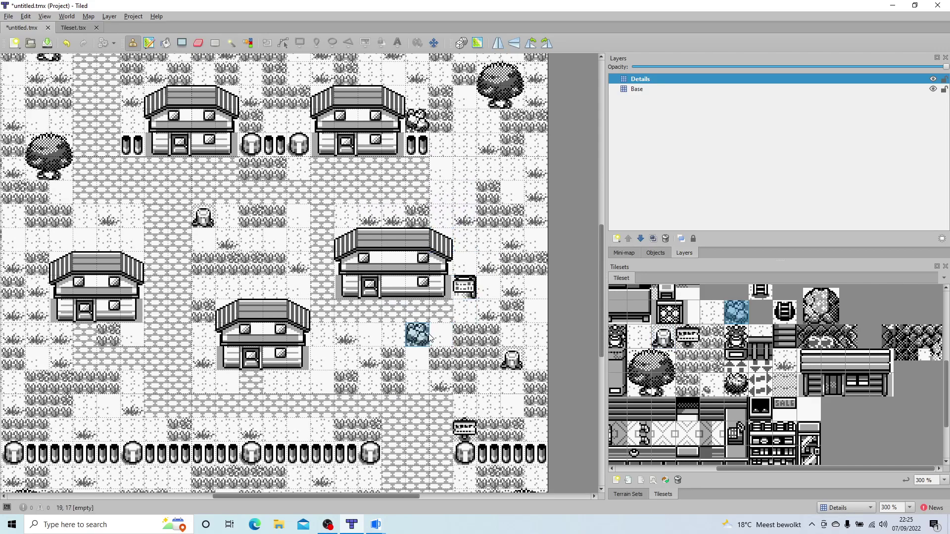
pyautogui.moveTo(217, 369); pyautogui.dragTo(441, 230, button='middle')
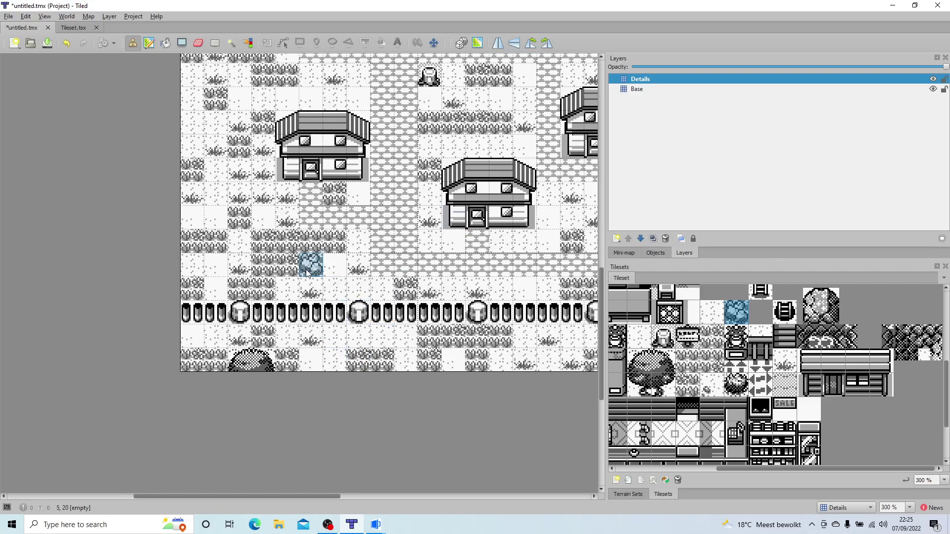
pyautogui.click(263, 266)
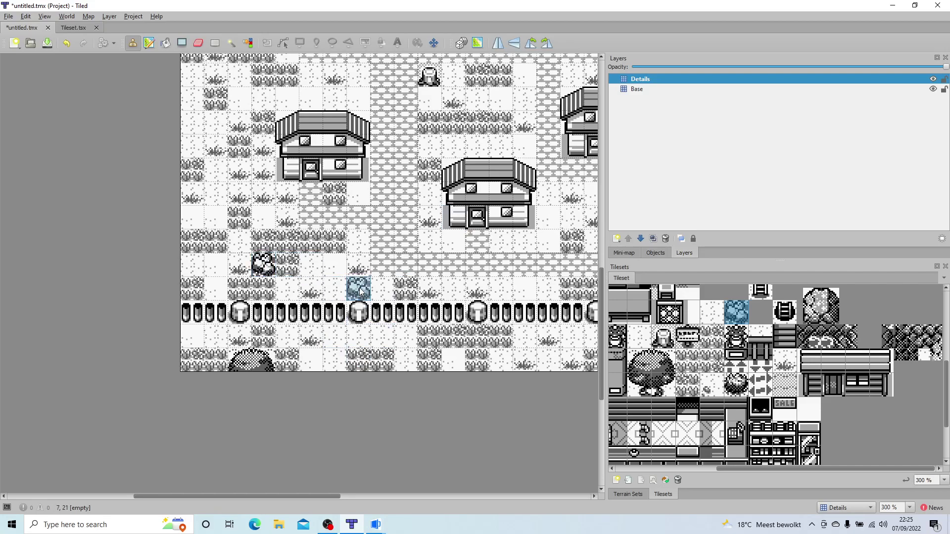
pyautogui.moveTo(276, 266); pyautogui.dragTo(141, 321, button='middle')
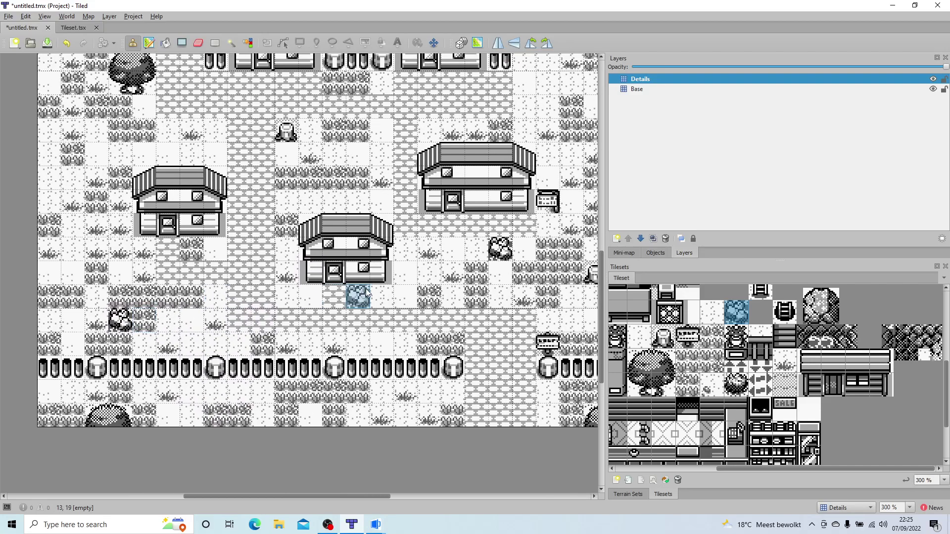
pyautogui.moveTo(144, 249); pyautogui.dragTo(233, 259, button='middle')
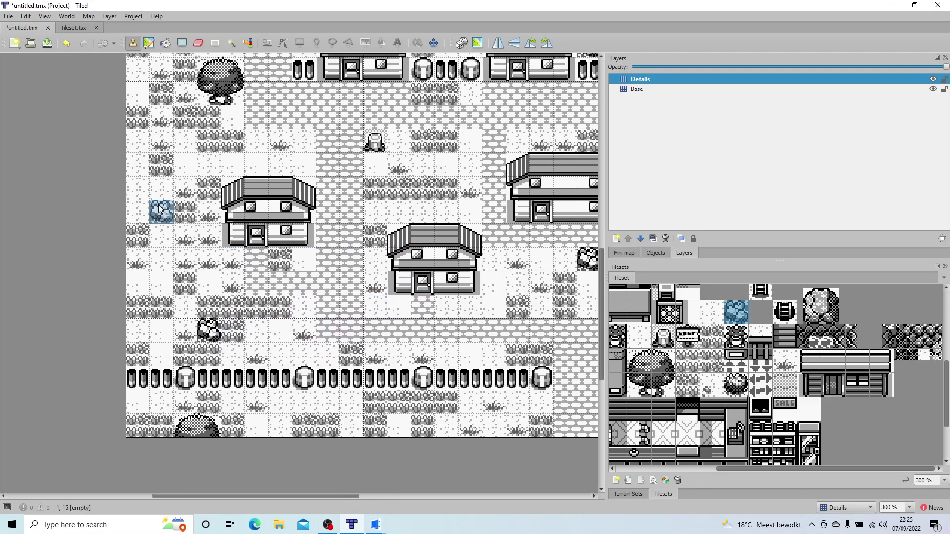
pyautogui.scroll(2, 708, 386)
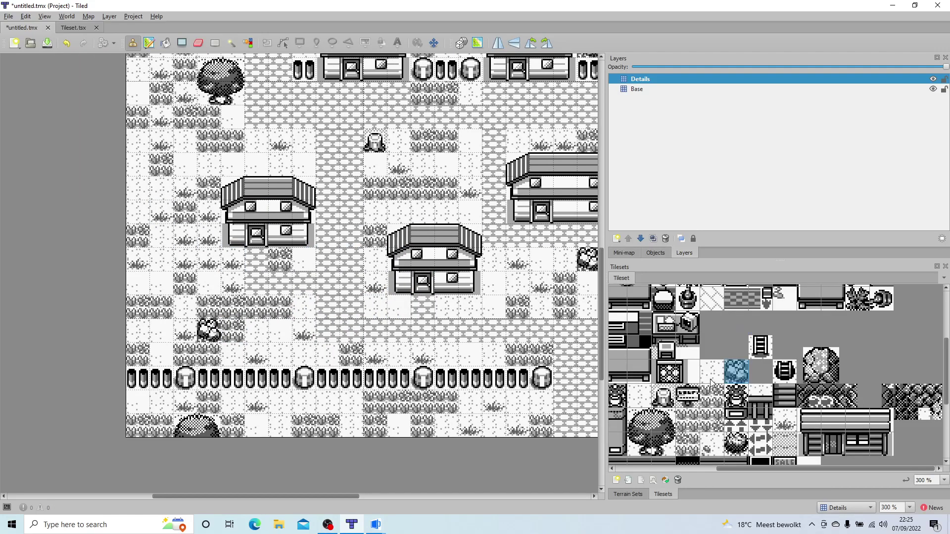
# - Stamp bush tiles above the widened house's sign, at the central path's eastern end, north of the north-eastern house and on the north-western map edge
pyautogui.scroll(4, 868, 332)
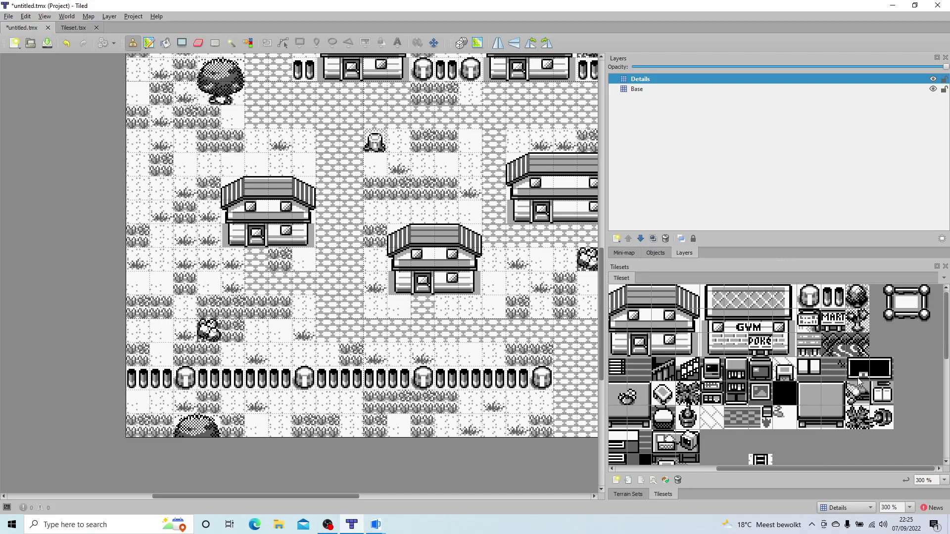
pyautogui.moveTo(559, 327); pyautogui.dragTo(282, 303, button='middle')
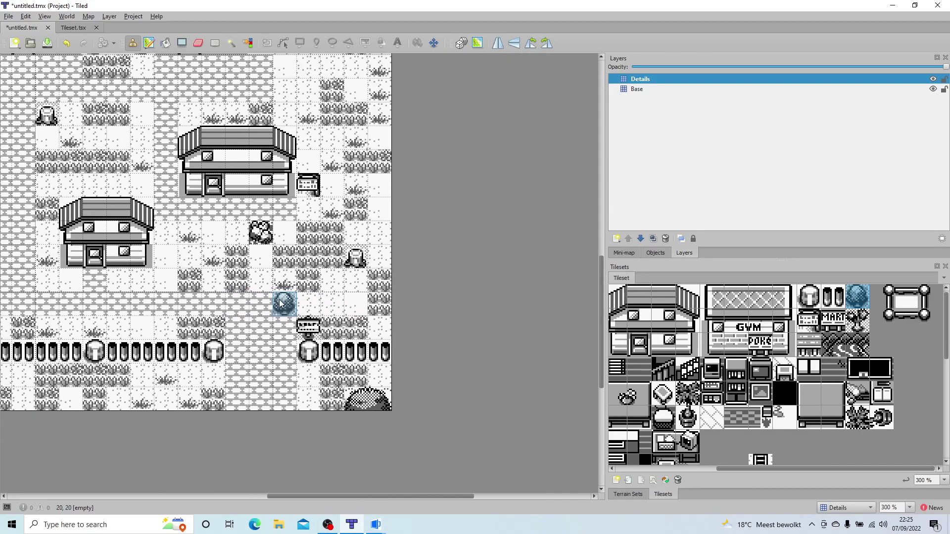
pyautogui.scroll(1, 337, 217)
pyautogui.moveTo(336, 217); pyautogui.dragTo(340, 237, button='middle')
pyautogui.moveTo(246, 155); pyautogui.dragTo(257, 257, button='middle')
pyautogui.click(305, 211)
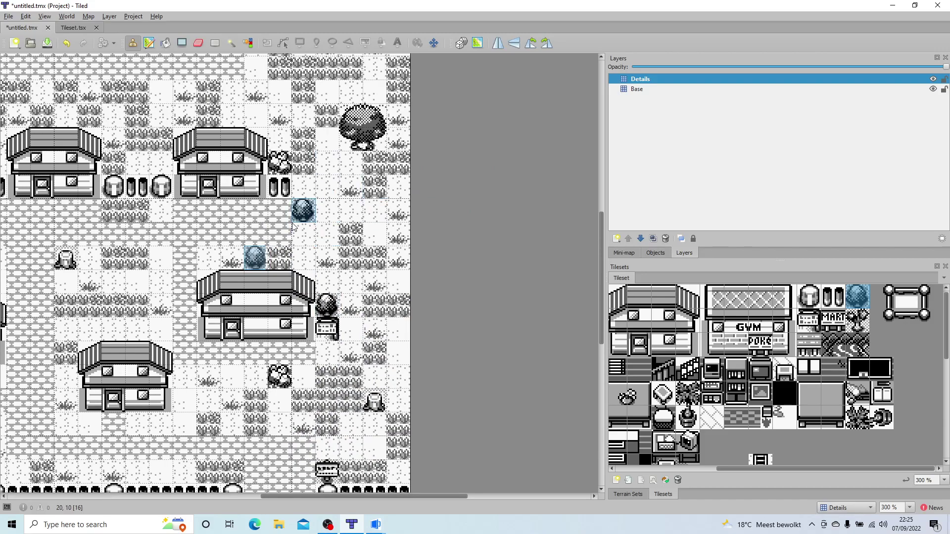
pyautogui.moveTo(161, 140); pyautogui.dragTo(254, 188, button='middle')
pyautogui.click(277, 141)
pyautogui.moveTo(69, 168); pyautogui.dragTo(147, 259, button='middle')
pyautogui.click(245, 119)
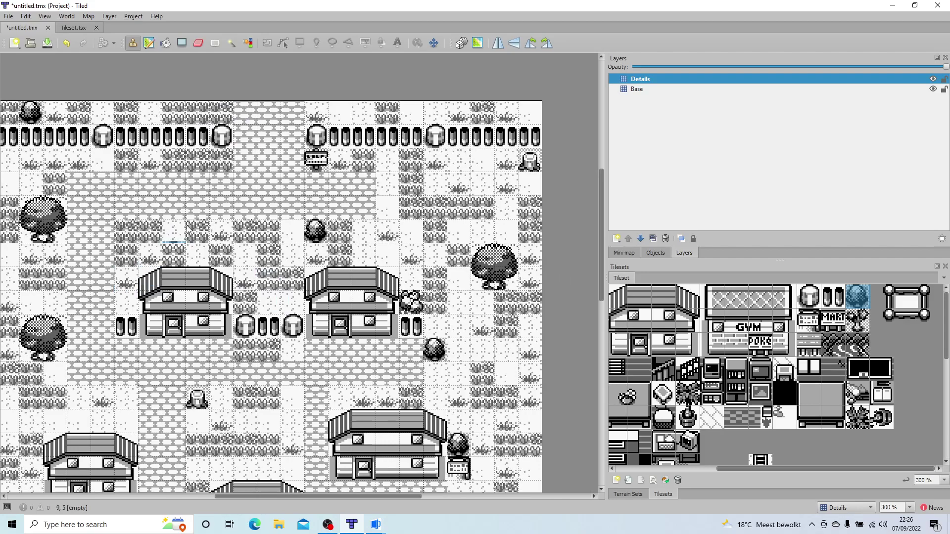
# - Stamp bushes on both sides of the western house's entrance path and one against the southern house's east wall
pyautogui.moveTo(269, 422); pyautogui.dragTo(370, 211, button='middle')
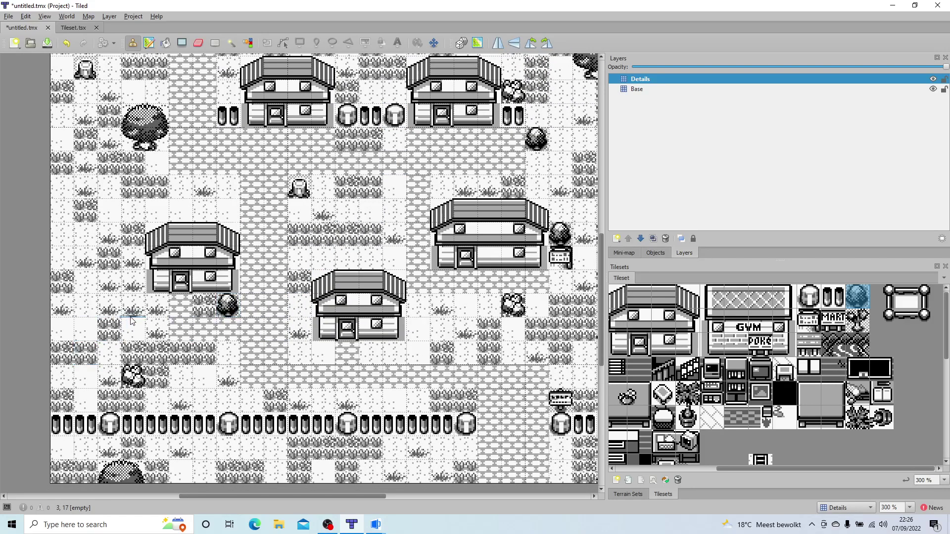
pyautogui.click(156, 305)
pyautogui.click(204, 305)
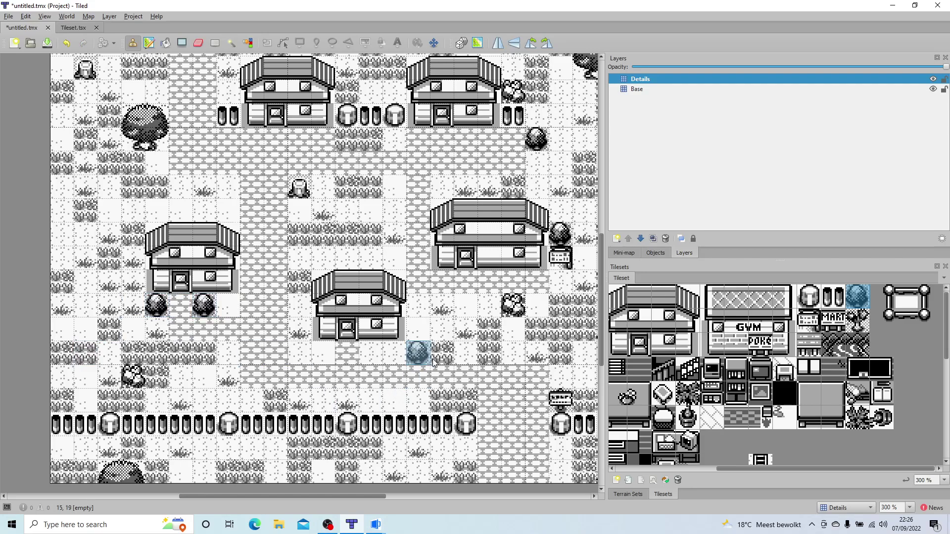
pyautogui.hscroll(4, 423, 342)
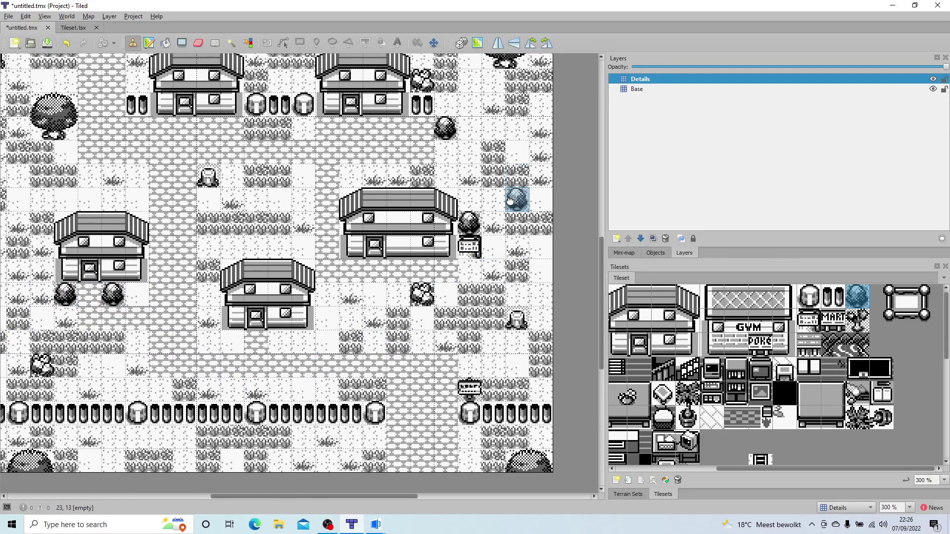
pyautogui.moveTo(493, 247); pyautogui.dragTo(483, 265, button='middle')
pyautogui.moveTo(435, 384); pyautogui.dragTo(476, 305, button='middle')
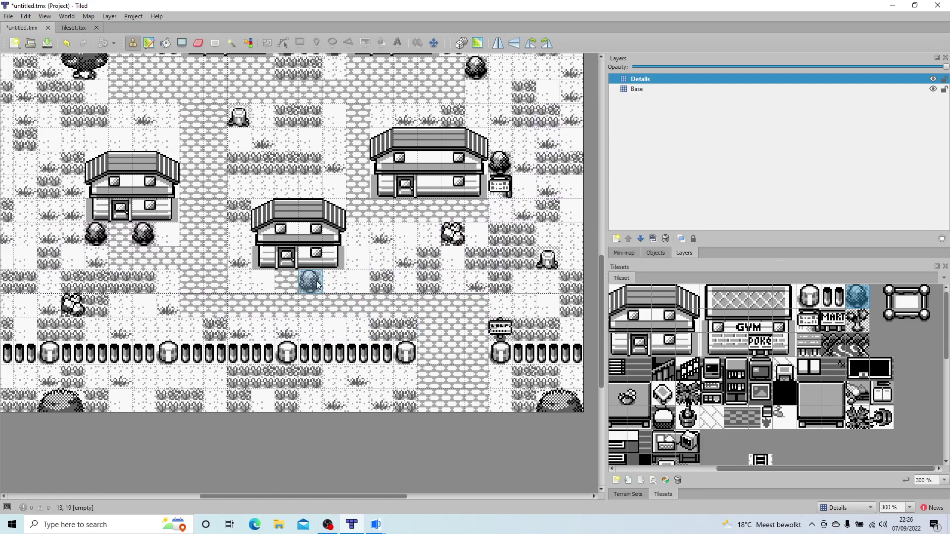
pyautogui.click(358, 257)
pyautogui.hscroll(-3, 193, 352)
pyautogui.scroll(3, 341, 361)
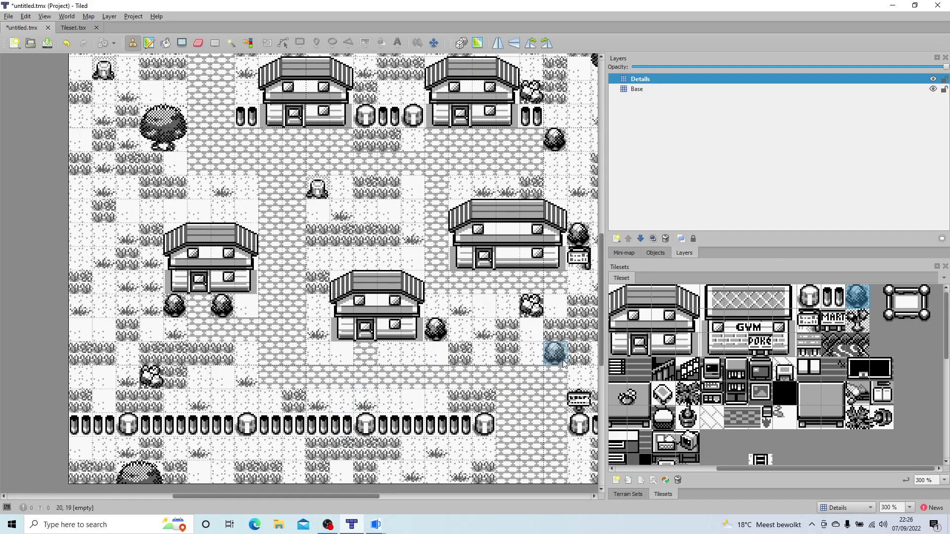
# - Block the eastern end of the central stone path with two round fence posts stacked vertically
pyautogui.click(809, 296)
pyautogui.click(834, 296)
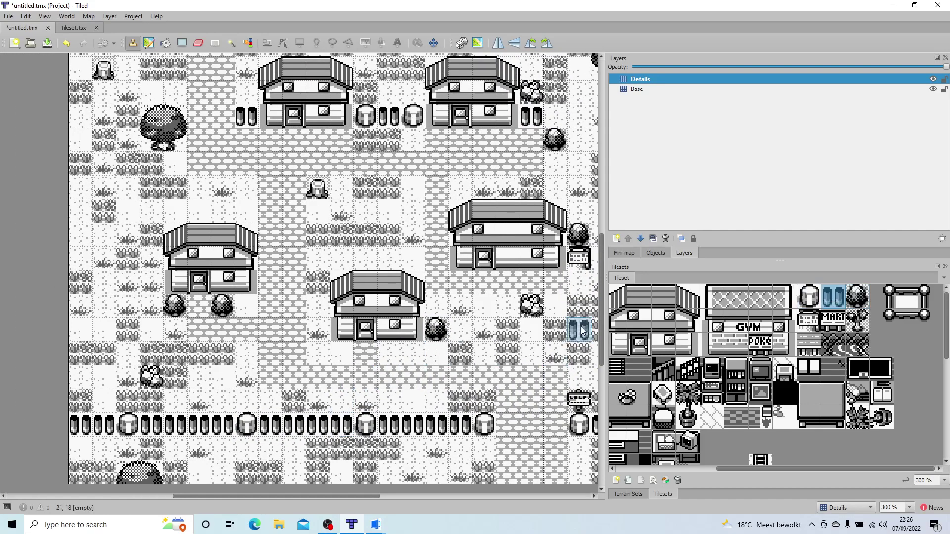
pyautogui.click(810, 295)
pyautogui.click(319, 330)
pyautogui.moveTo(497, 330); pyautogui.dragTo(460, 346, button='middle')
pyautogui.hotkey('ctrl', 'z')
pyautogui.moveTo(381, 169); pyautogui.dragTo(280, 213, button='middle')
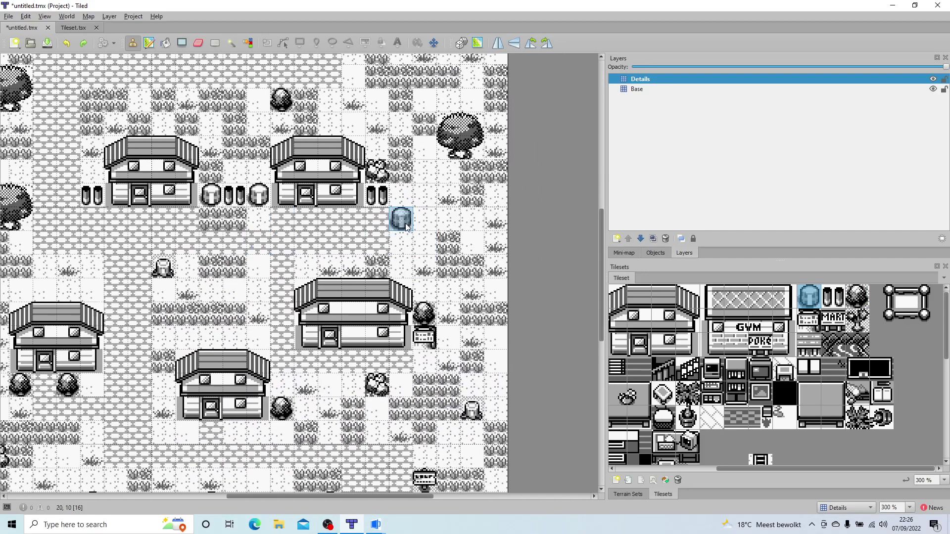
pyautogui.click(404, 239)
# - Stamp the POKE sign tile on the widened house's front wall, directly east of its door
pyautogui.moveTo(118, 339); pyautogui.dragTo(107, 422, button='middle')
pyautogui.moveTo(369, 252); pyautogui.dragTo(542, 100, button='middle')
pyautogui.moveTo(423, 388); pyautogui.dragTo(339, 265, button='middle')
pyautogui.moveTo(366, 232); pyautogui.dragTo(417, 407, button='middle')
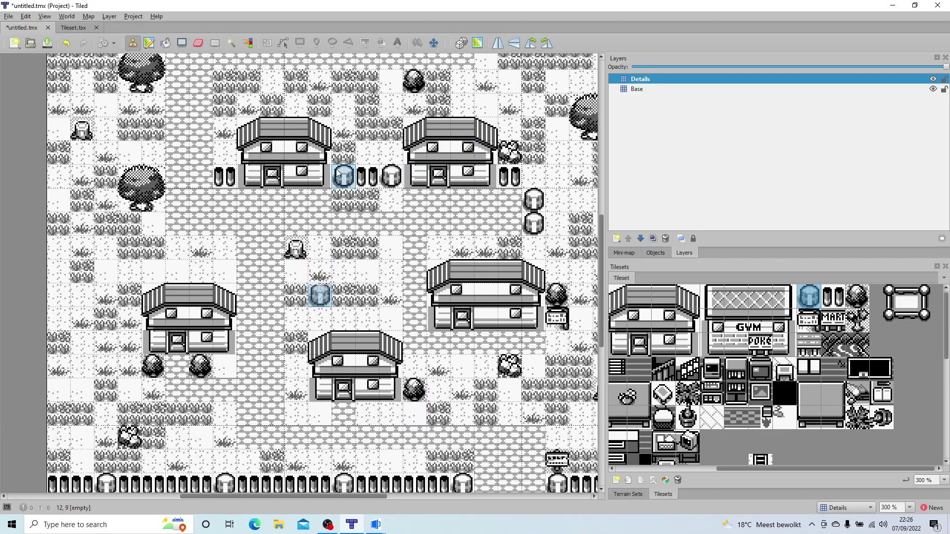
pyautogui.moveTo(421, 267); pyautogui.dragTo(424, 134, button='middle')
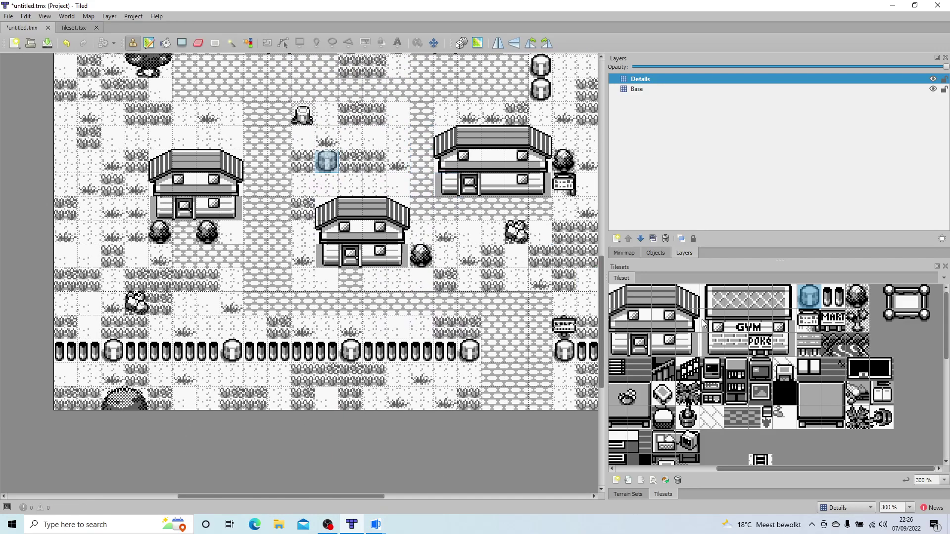
pyautogui.click(760, 346)
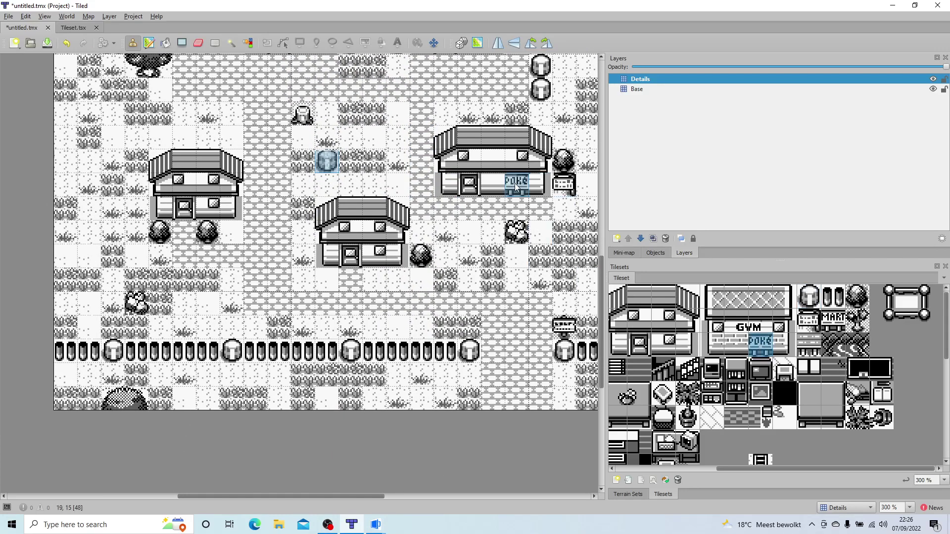
pyautogui.click(493, 186)
pyautogui.scroll(5, 337, 258)
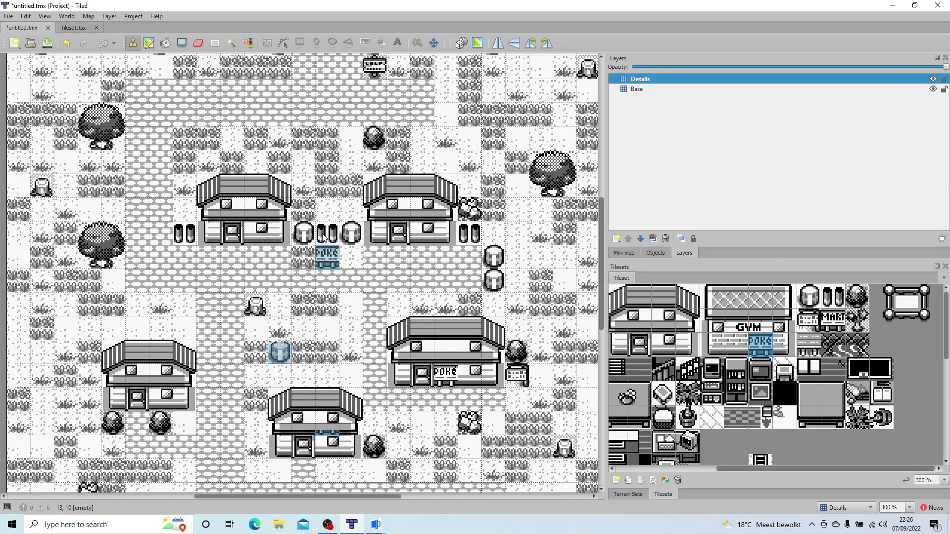
# - Build a horizontal fence north of the two northern houses, ending in a round post on each side
pyautogui.moveTo(322, 235); pyautogui.dragTo(363, 326, button='middle')
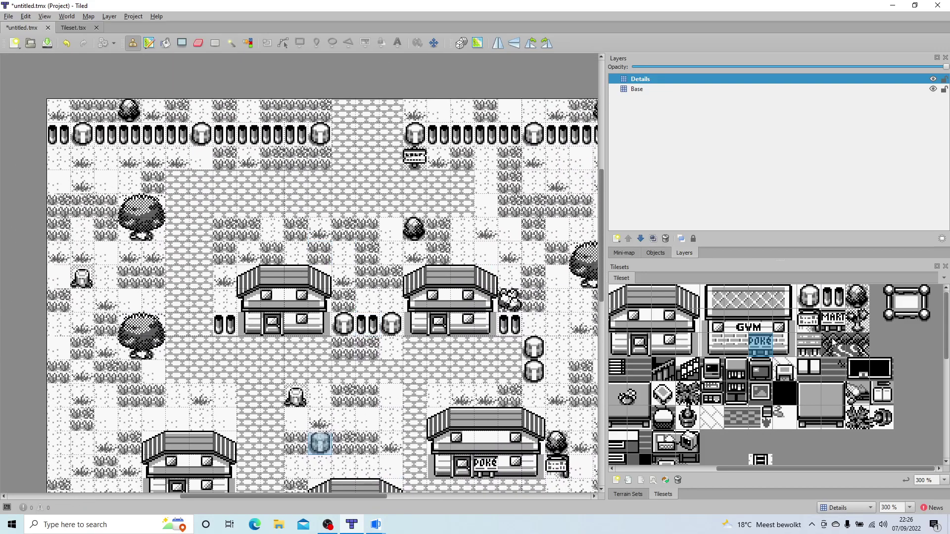
pyautogui.click(834, 297)
pyautogui.moveTo(319, 230)
pyautogui.mouseDown()
pyautogui.moveTo(391, 230)
pyautogui.moveTo(313, 233)
pyautogui.moveTo(325, 231)
pyautogui.mouseUp()
pyautogui.click(809, 297)
pyautogui.click(391, 231)
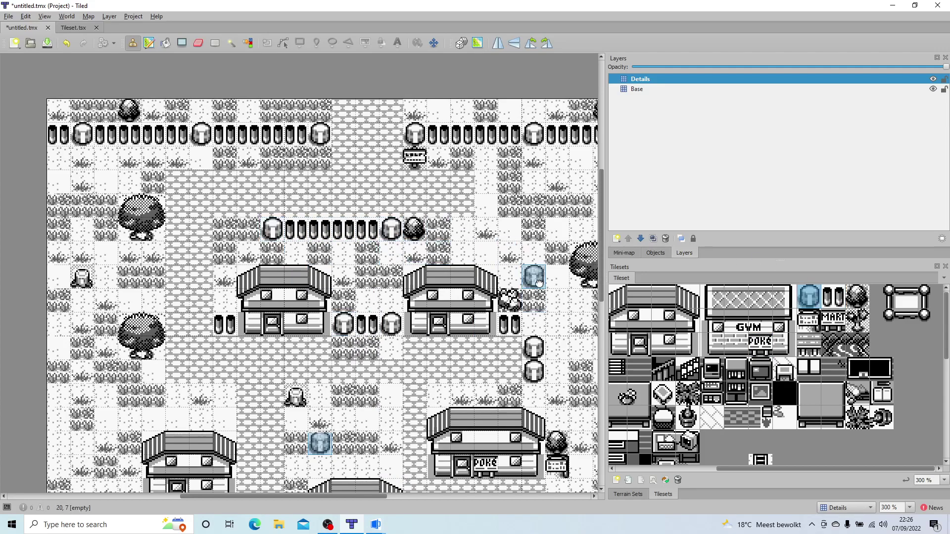
# - Close the eastern end of the northern stone path with two round fence posts stacked vertically
pyautogui.moveTo(534, 277); pyautogui.dragTo(408, 302, button='middle')
pyautogui.click(360, 207)
pyautogui.click(364, 227)
pyautogui.moveTo(265, 311)
pyautogui.mouseDown(button='middle')
pyautogui.moveTo(488, 250)
pyautogui.moveTo(432, 250)
pyautogui.moveTo(399, 276)
pyautogui.mouseUp(button='middle')
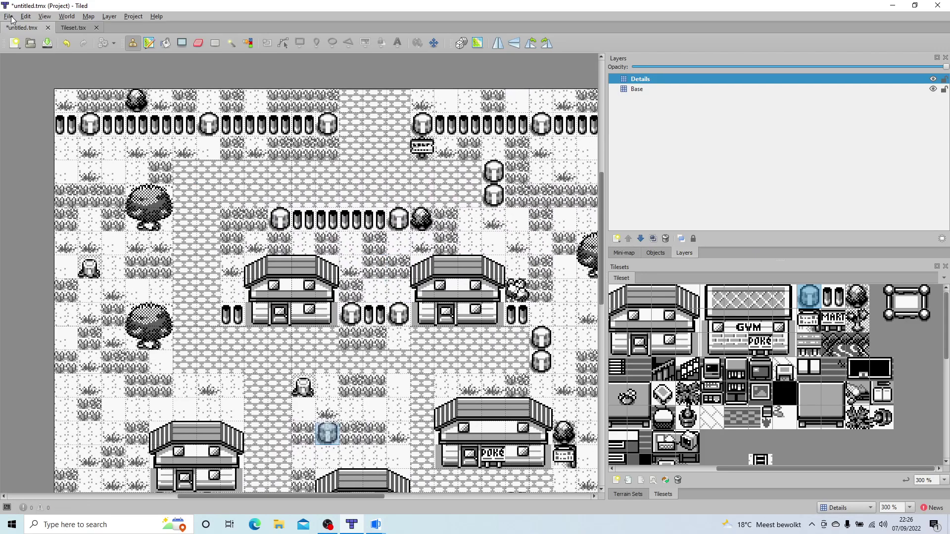
# - Save the map as StarterVillage in the Artwork/Rooms folder
pyautogui.click(9, 16)
pyautogui.click(59, 104)
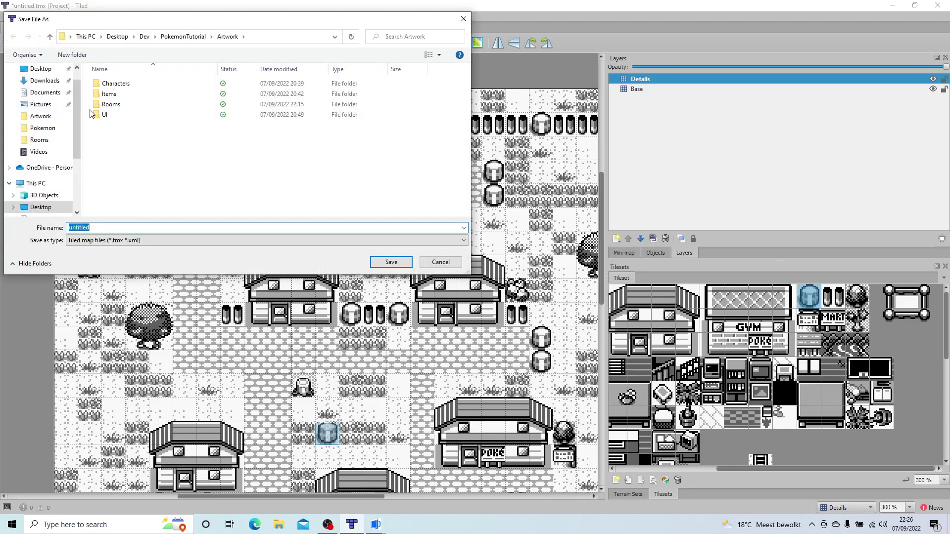
pyautogui.doubleClick(124, 105)
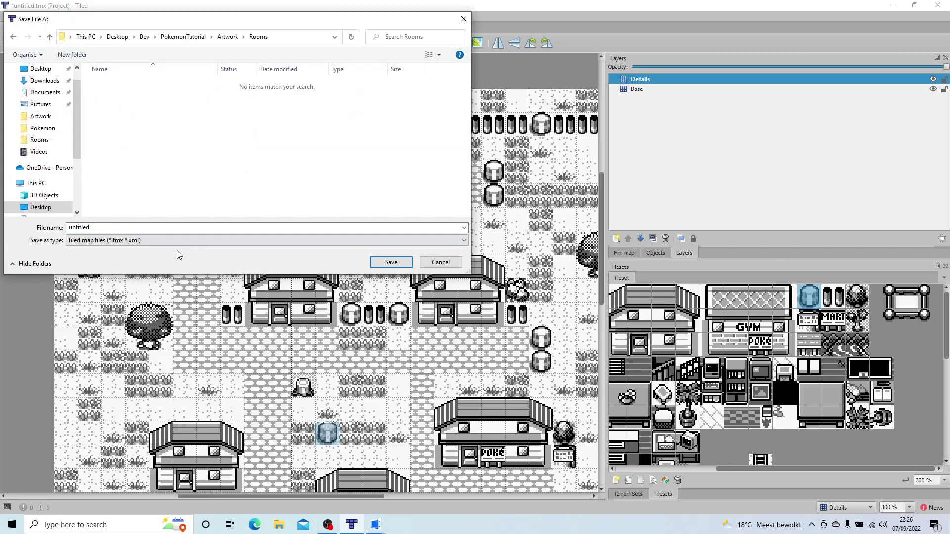
pyautogui.click(139, 228)
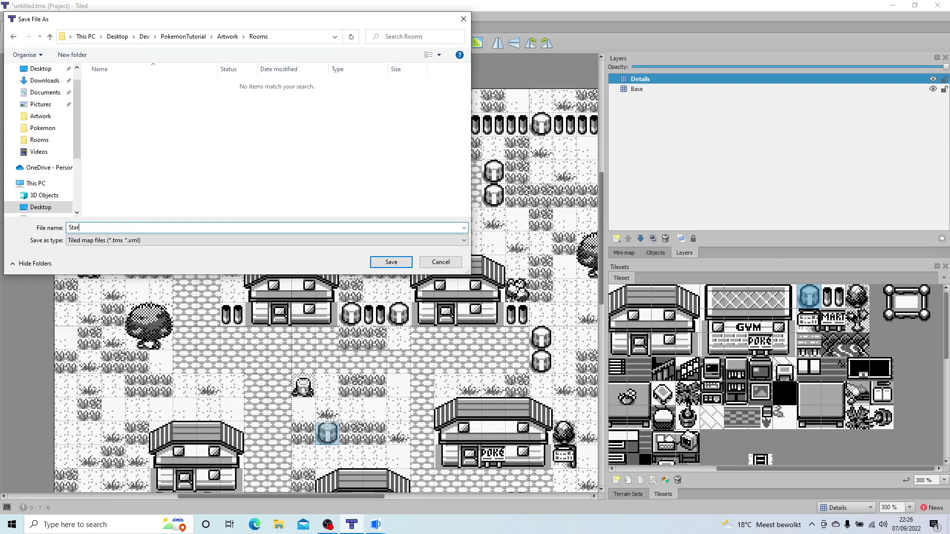
pyautogui.press('Return')
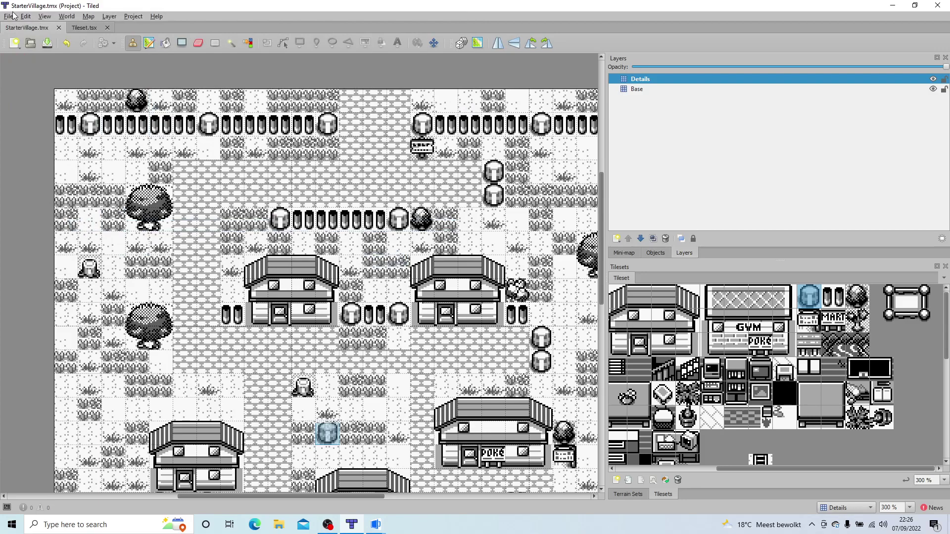
# - Export the map as the image StarterVillage.png to the Rooms folder with only visible layers included
pyautogui.click(10, 17)
pyautogui.click(56, 144)
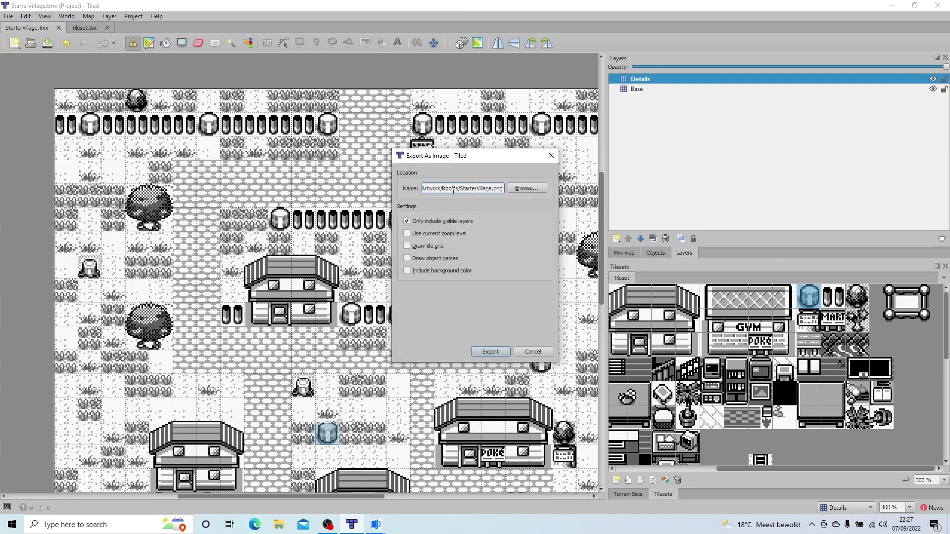
pyautogui.click(482, 352)
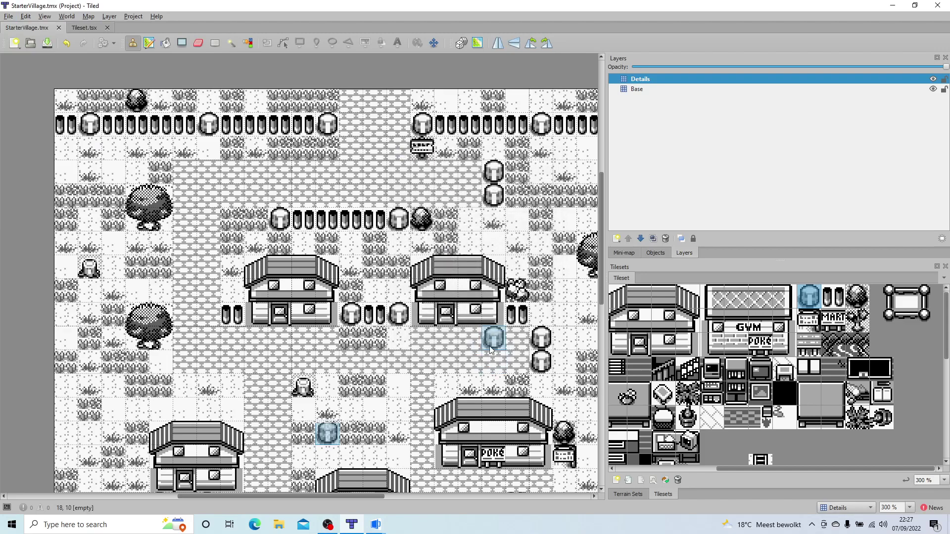
# - Create a new orthogonal map of 25 by 25 tiles at 16 px and fill Tile Layer 1 with the black tile
pyautogui.click(7, 16)
pyautogui.moveTo(30, 23)
pyautogui.click(199, 38)
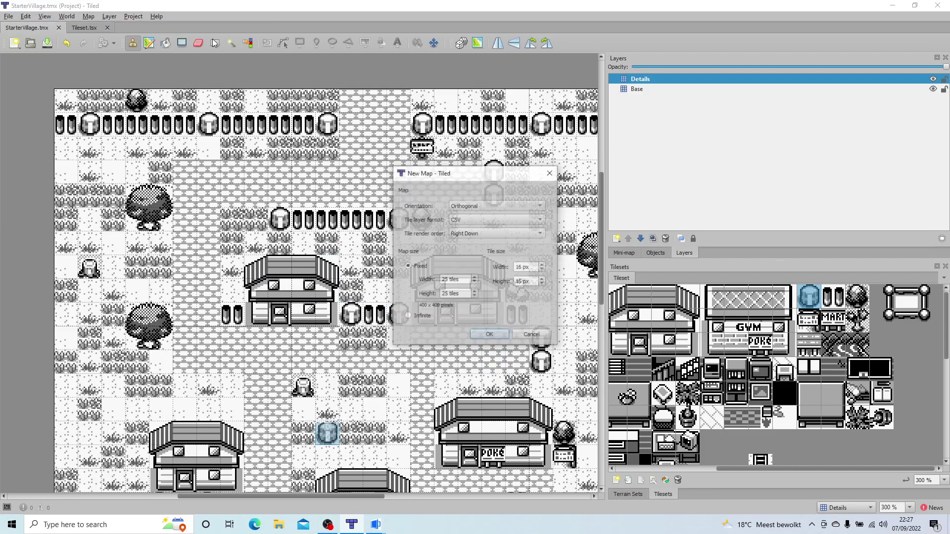
pyautogui.click(489, 335)
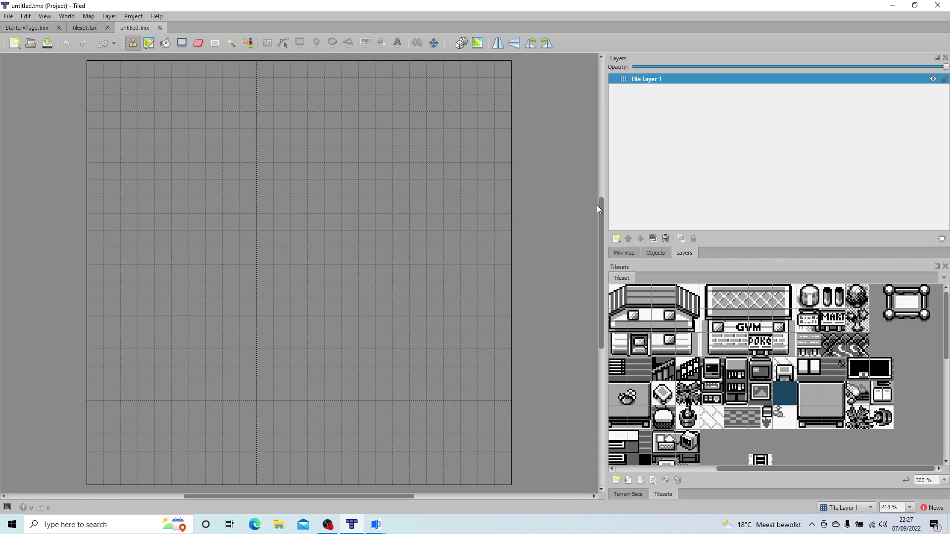
pyautogui.click(167, 46)
pyautogui.click(316, 163)
# - Stamp a striped interior wall nine tiles wide and two tiles high across the upper middle of the black map
pyautogui.scroll(-4, 766, 369)
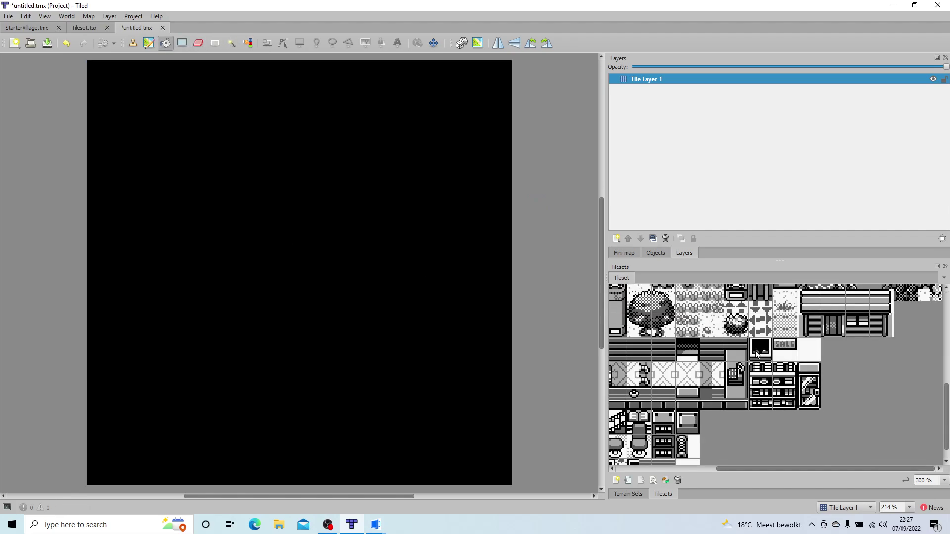
pyautogui.scroll(2, 756, 368)
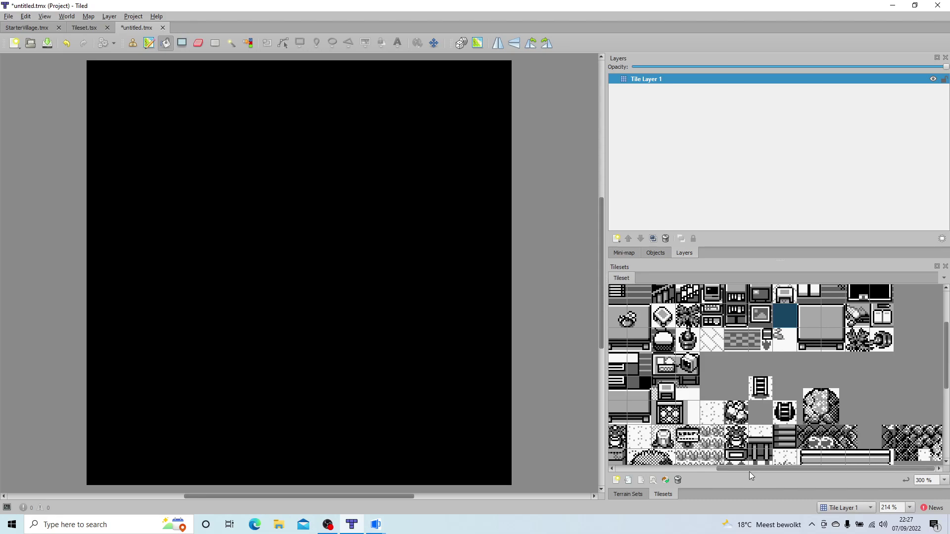
pyautogui.moveTo(750, 471); pyautogui.dragTo(649, 468)
pyautogui.scroll(-3, 824, 405)
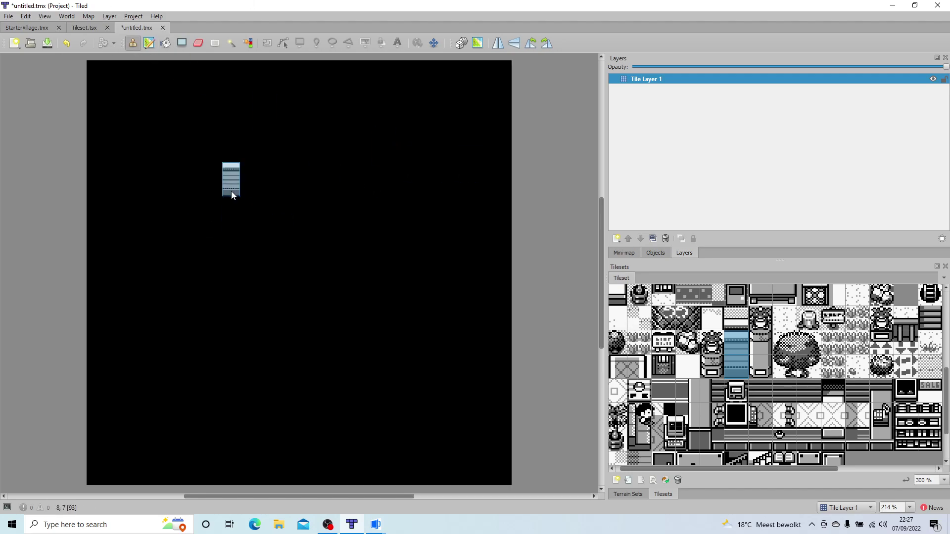
pyautogui.moveTo(231, 191); pyautogui.dragTo(357, 182)
# - Paint a nine-by-six diagonal-patterned floor below the wall with a three-tile entrance strip, and cover the stray eastern floor tile with black
pyautogui.scroll(3, 821, 366)
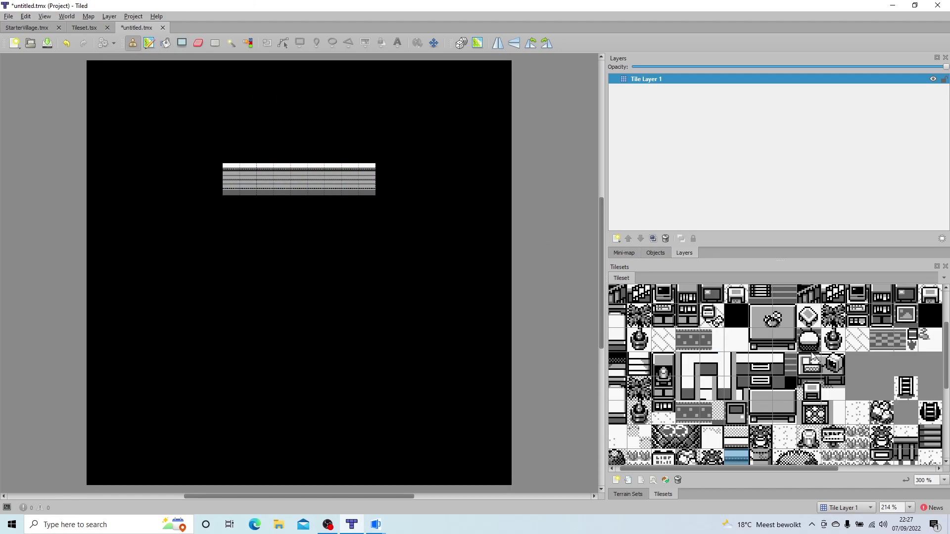
pyautogui.moveTo(330, 206)
pyautogui.mouseDown()
pyautogui.moveTo(229, 222)
pyautogui.moveTo(260, 279)
pyautogui.moveTo(386, 223)
pyautogui.moveTo(258, 247)
pyautogui.moveTo(342, 270)
pyautogui.mouseUp()
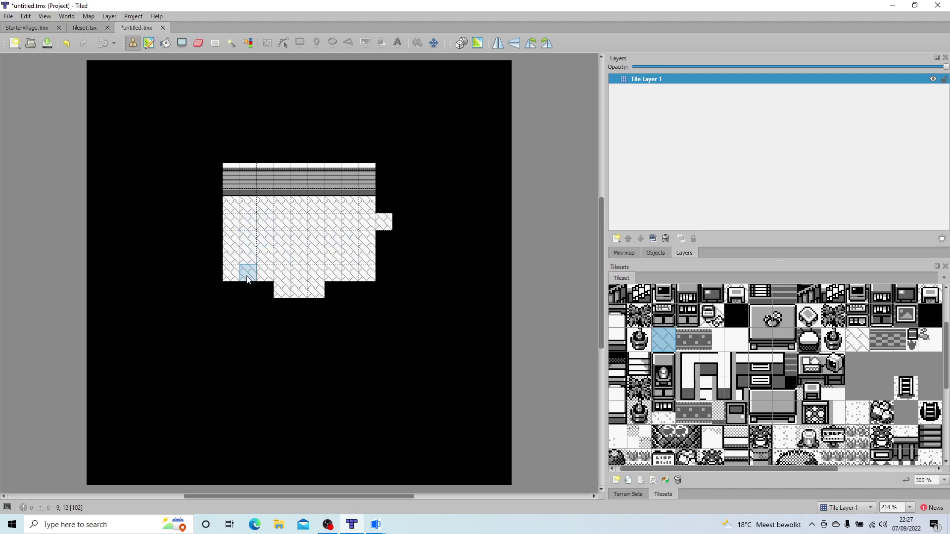
pyautogui.moveTo(280, 291)
pyautogui.mouseDown()
pyautogui.moveTo(357, 292)
pyautogui.moveTo(360, 308)
pyautogui.moveTo(321, 306)
pyautogui.mouseUp()
pyautogui.hotkey('ctrl', 'z')
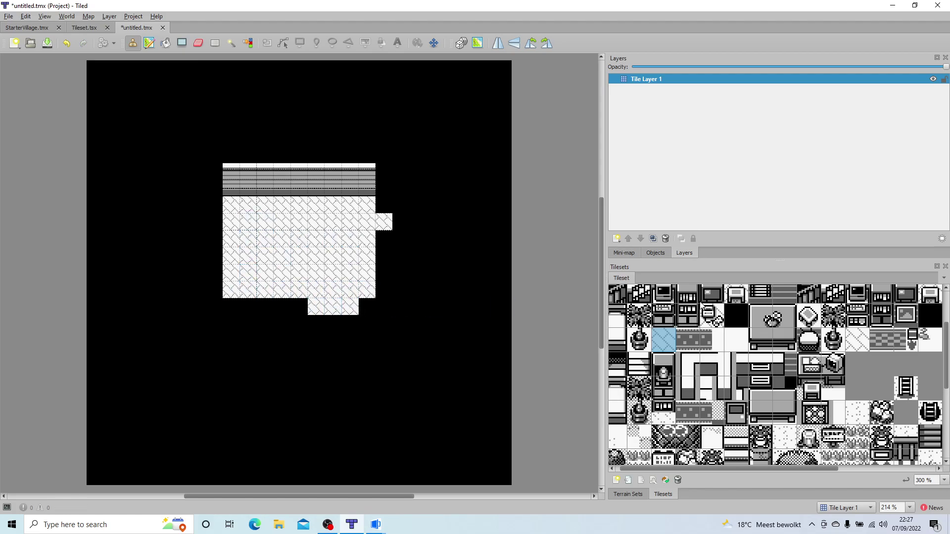
pyautogui.scroll(3, 721, 350)
pyautogui.click(738, 400)
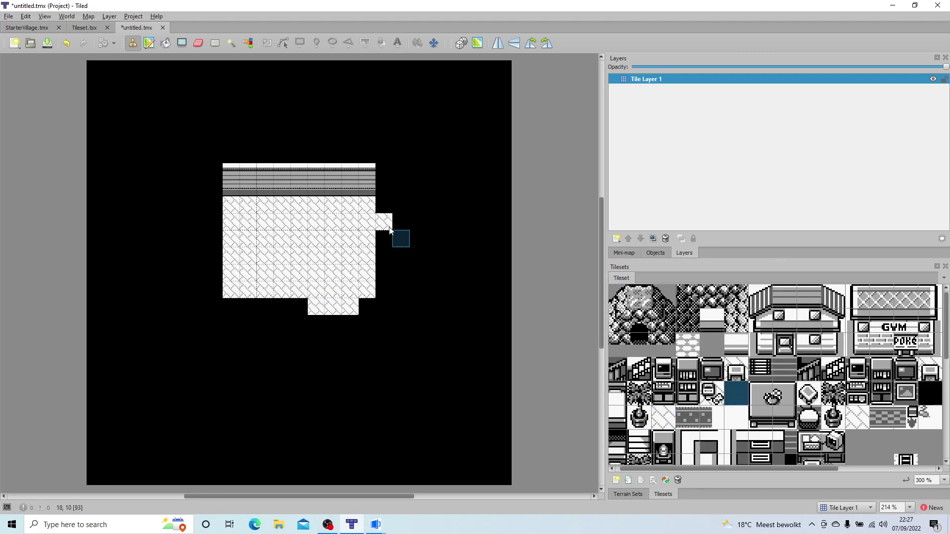
# - Look through the tileset for furniture tiles that suit the house interior
pyautogui.moveTo(766, 393); pyautogui.dragTo(791, 414)
pyautogui.scroll(-5, 725, 356)
pyautogui.scroll(-3, 725, 367)
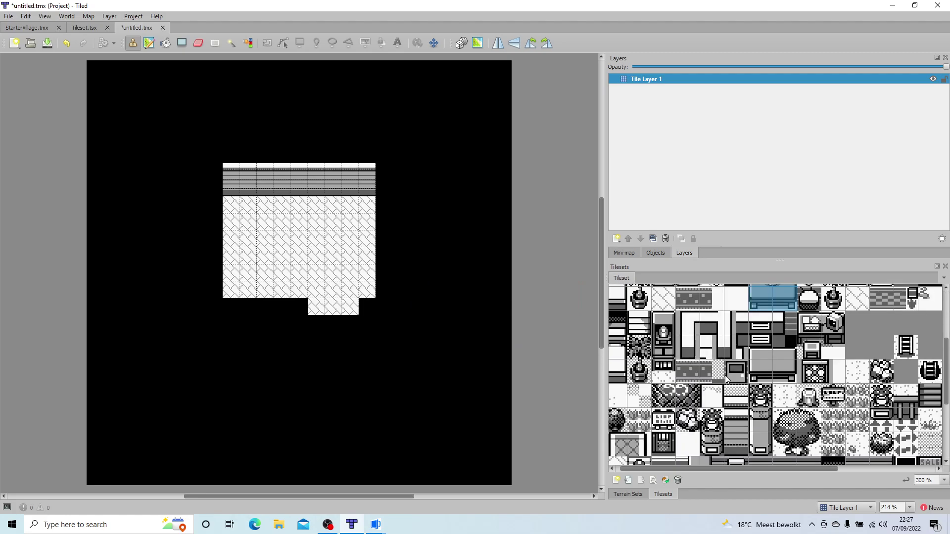
pyautogui.scroll(-5, 742, 385)
pyautogui.scroll(5, 748, 387)
pyautogui.scroll(-3, 749, 387)
pyautogui.scroll(-4, 701, 394)
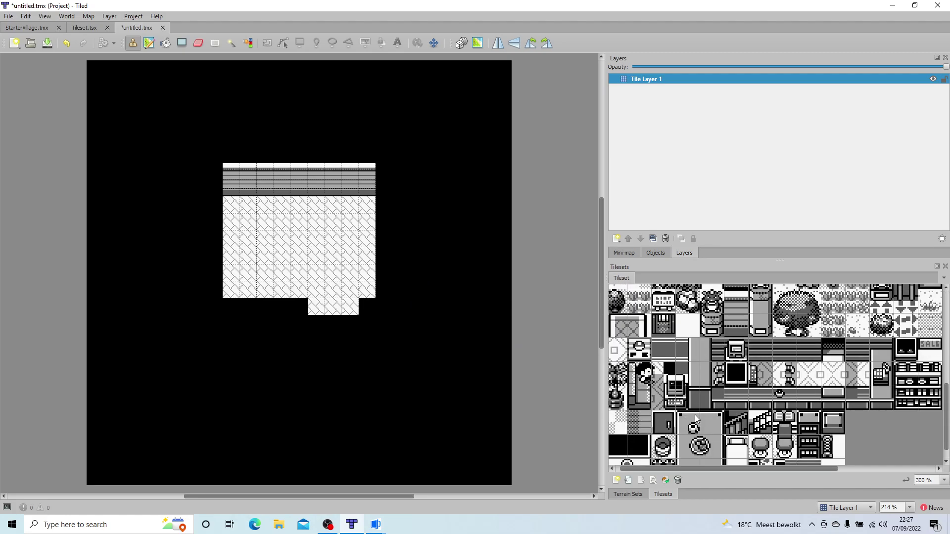
pyautogui.scroll(6, 792, 417)
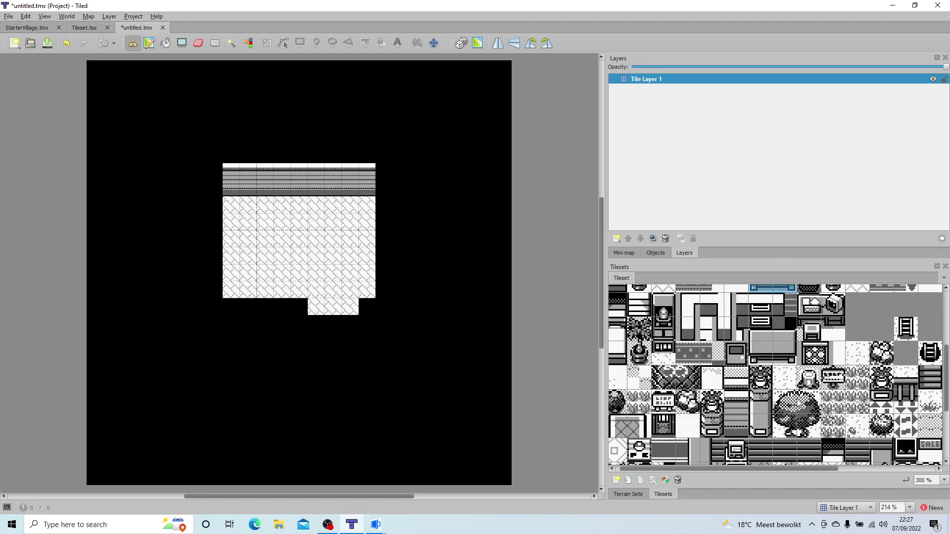
pyautogui.scroll(6, 706, 379)
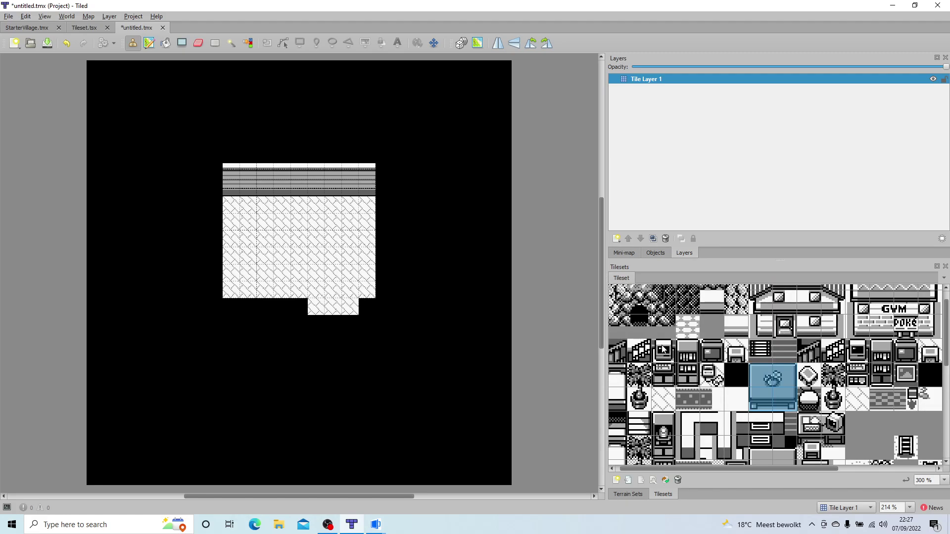
# - Add a new tile layer named Details above Tile Layer 1
pyautogui.click(907, 352)
pyautogui.scroll(1, 814, 384)
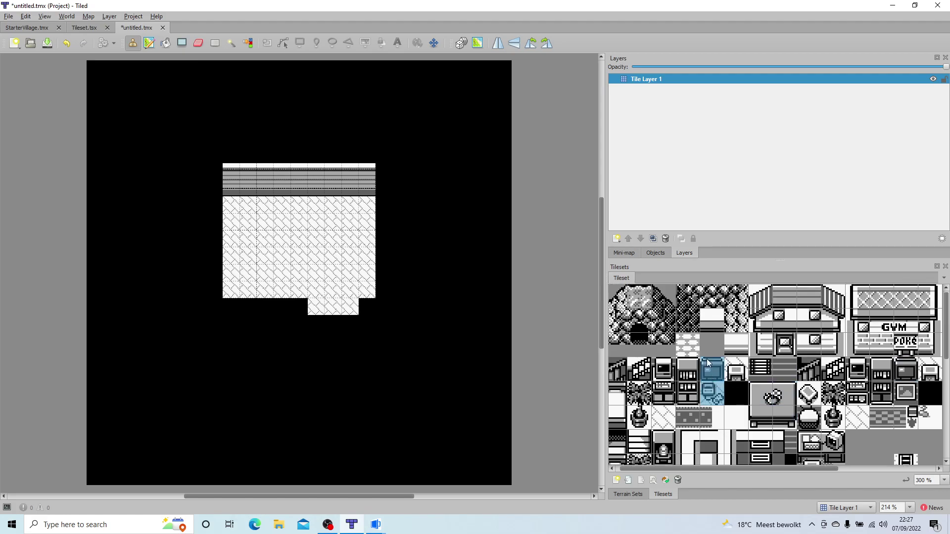
pyautogui.click(622, 240)
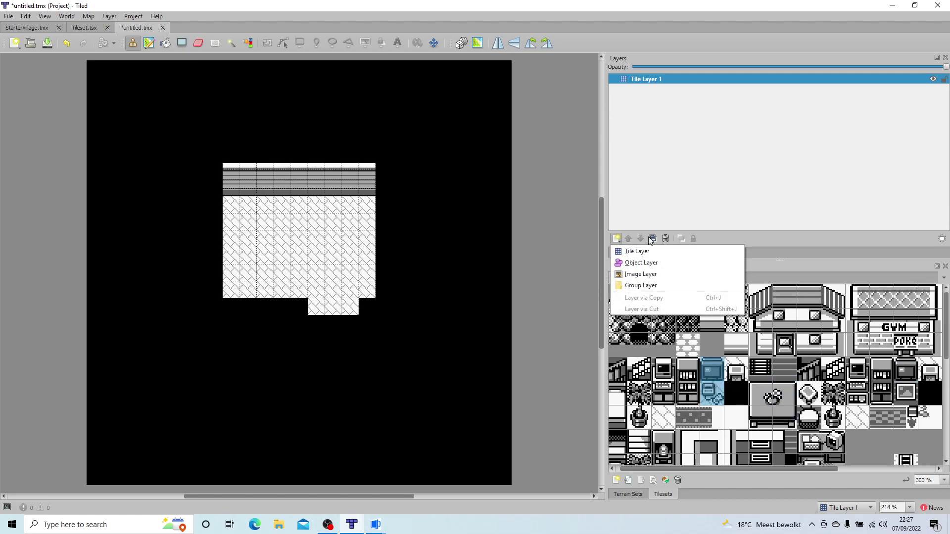
pyautogui.click(654, 250)
pyautogui.write('Det')
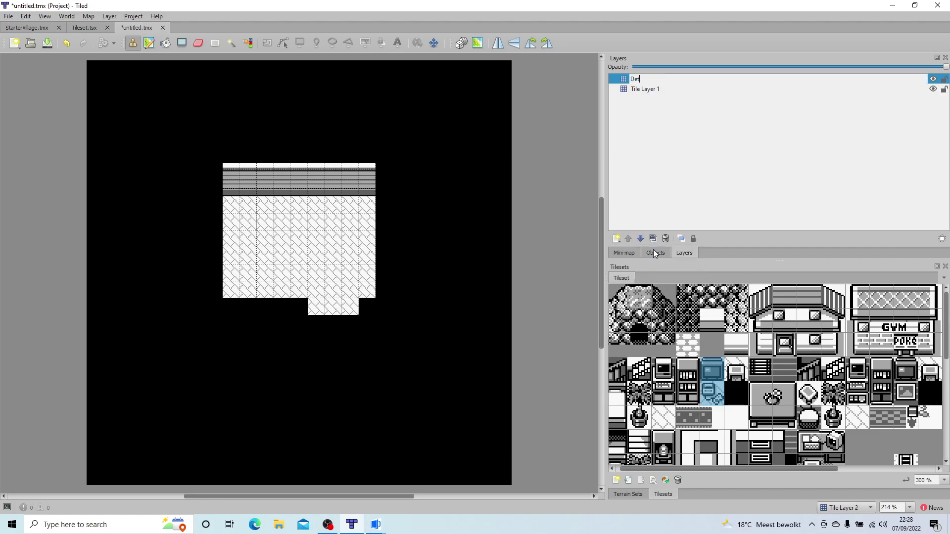
pyautogui.write('ails')
pyautogui.press('Return')
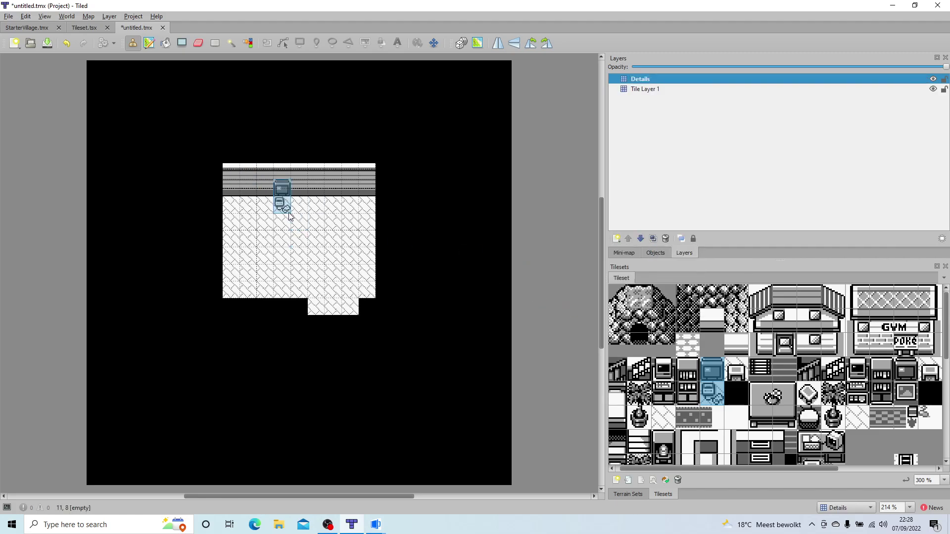
# - Place the TV with game console just below the wall, and a two-tile-high bookshelf directly west of the TV
pyautogui.click(290, 228)
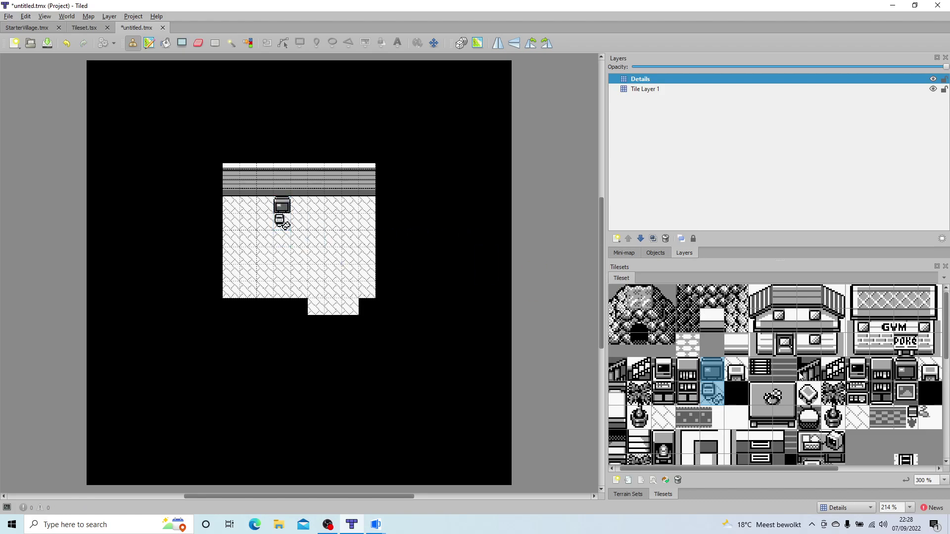
pyautogui.moveTo(688, 369); pyautogui.dragTo(688, 394)
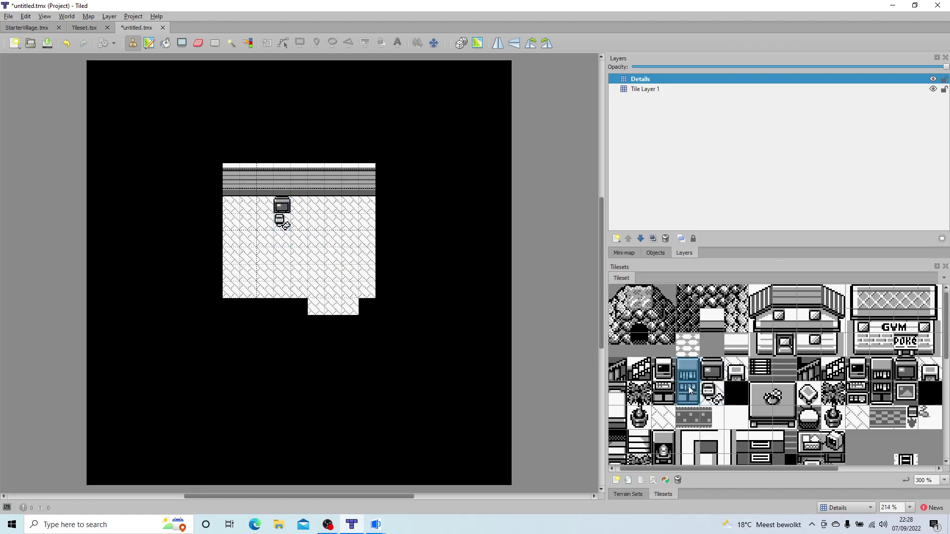
pyautogui.click(266, 202)
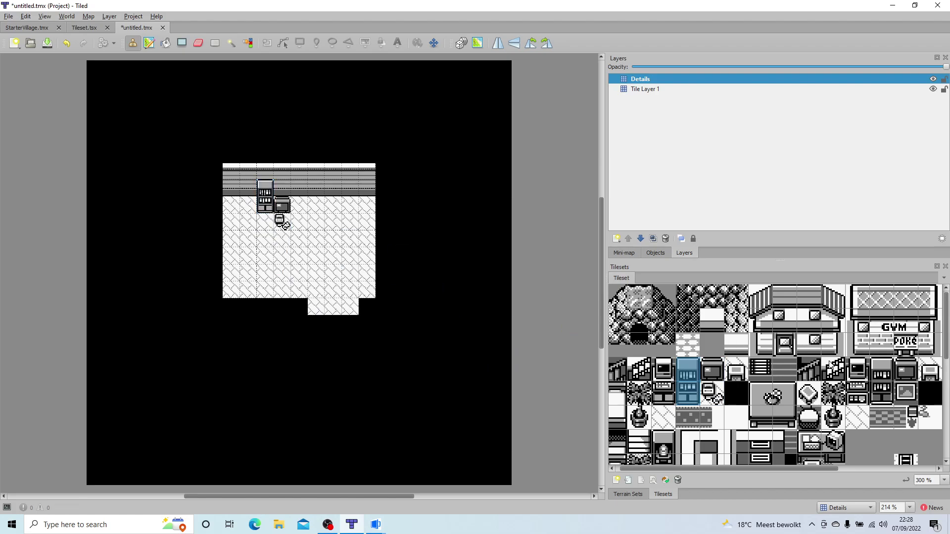
# - Cover the three-tile entrance strip south of the floor with the checkered doormat tile
pyautogui.scroll(-3, 840, 369)
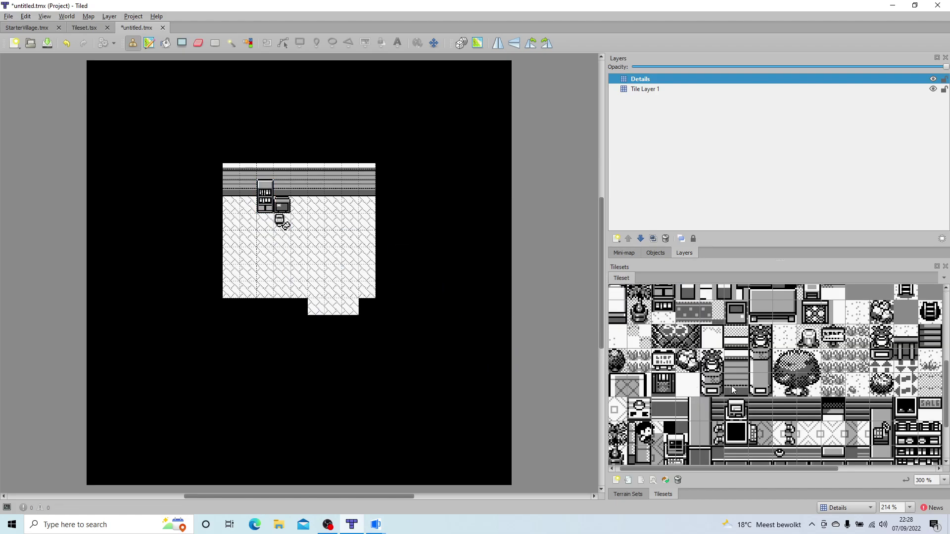
pyautogui.moveTo(613, 383); pyautogui.dragTo(638, 394)
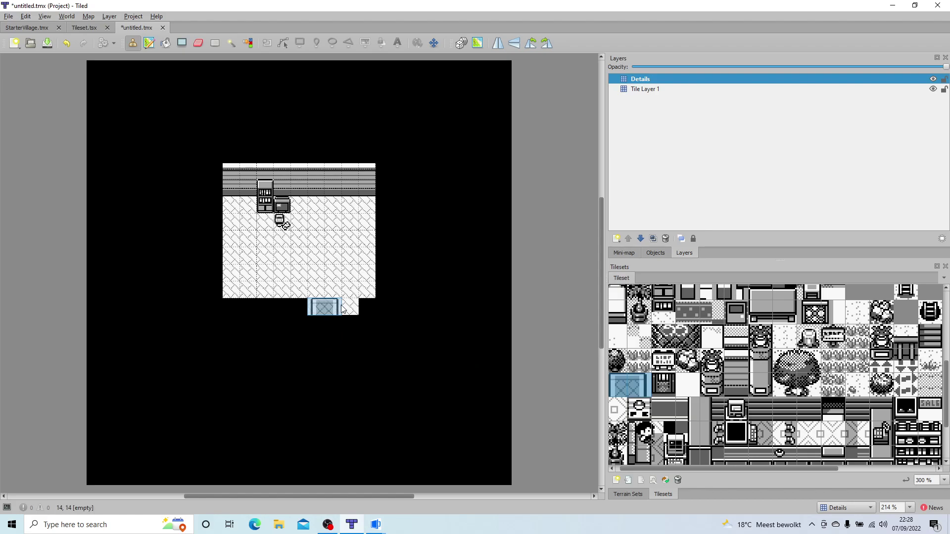
pyautogui.scroll(3, 750, 370)
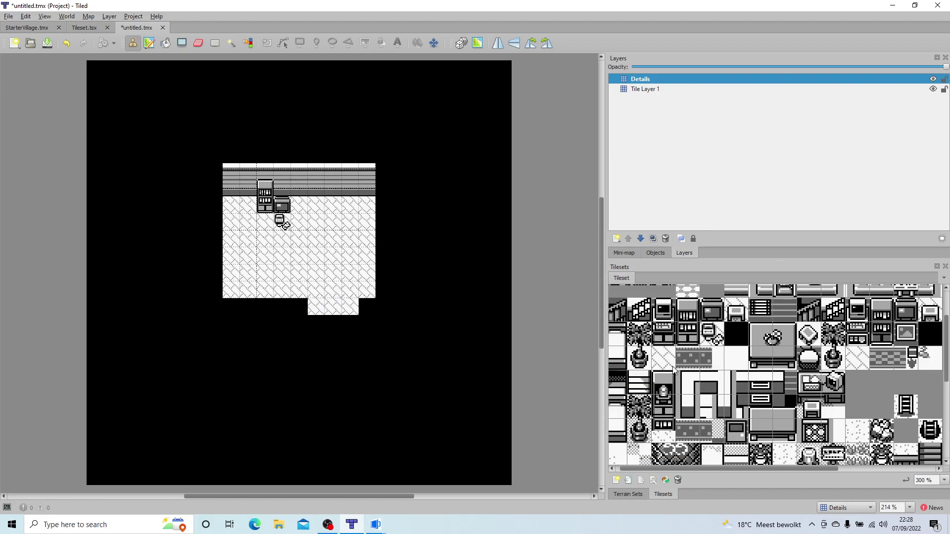
pyautogui.click(889, 360)
pyautogui.moveTo(345, 313); pyautogui.dragTo(316, 311)
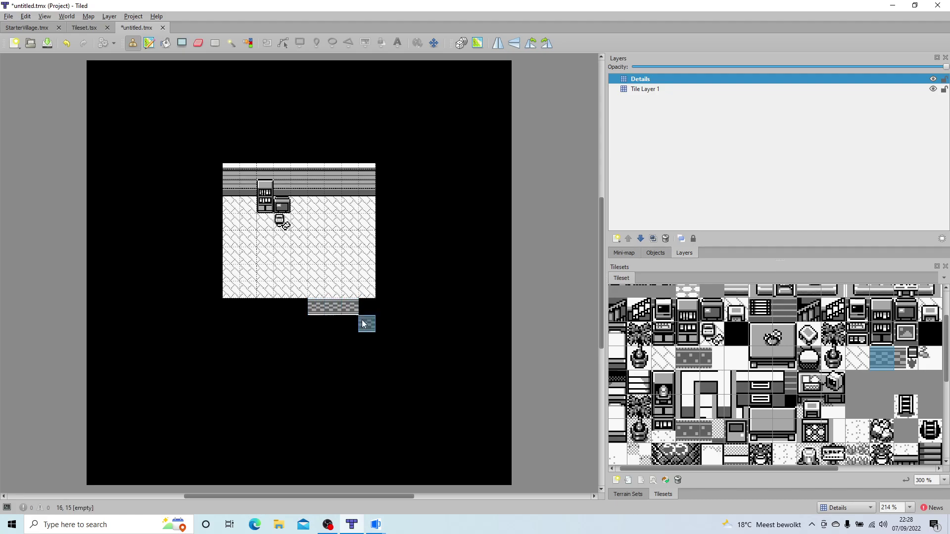
# - Place the two-tile-high potted plant in the room's northwest corner, overlapping the wall
pyautogui.scroll(1, 750, 345)
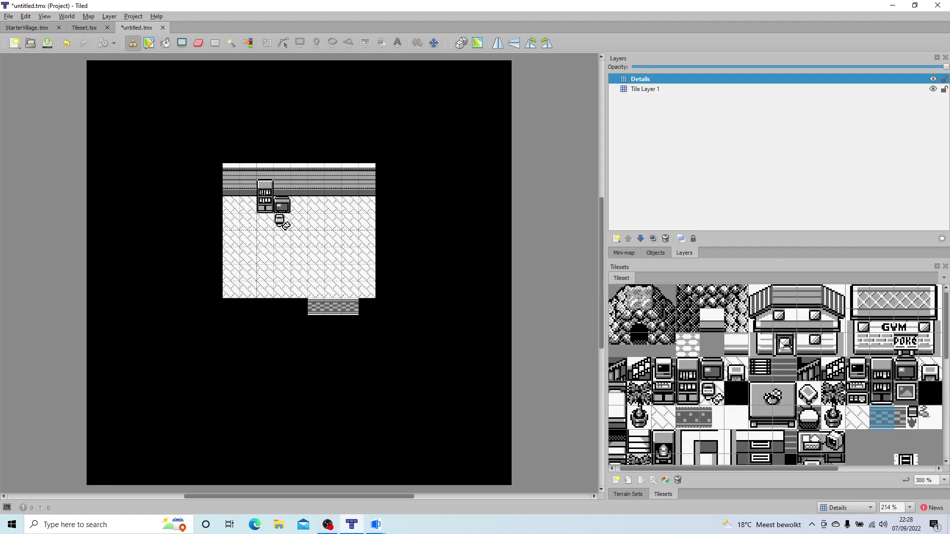
pyautogui.moveTo(843, 394); pyautogui.dragTo(843, 419)
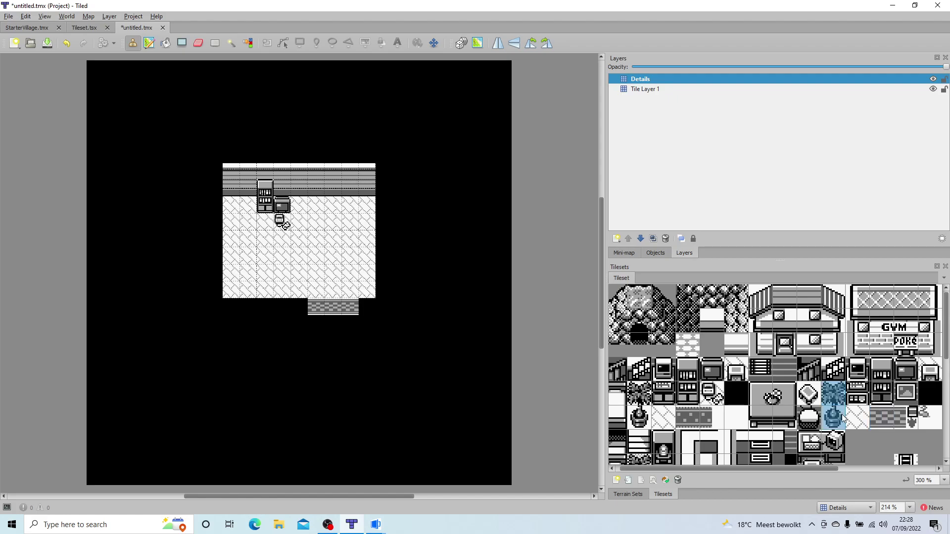
pyautogui.click(231, 198)
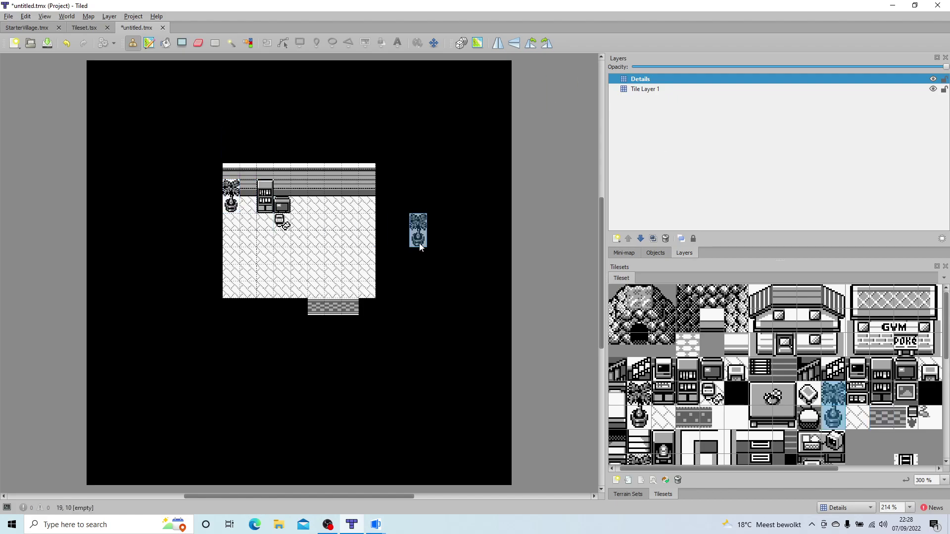
# - Place the two-by-two table with the flower decoration in the eastern part of the room, one tile from the floor's edge
pyautogui.click(931, 376)
pyautogui.scroll(-2, 867, 394)
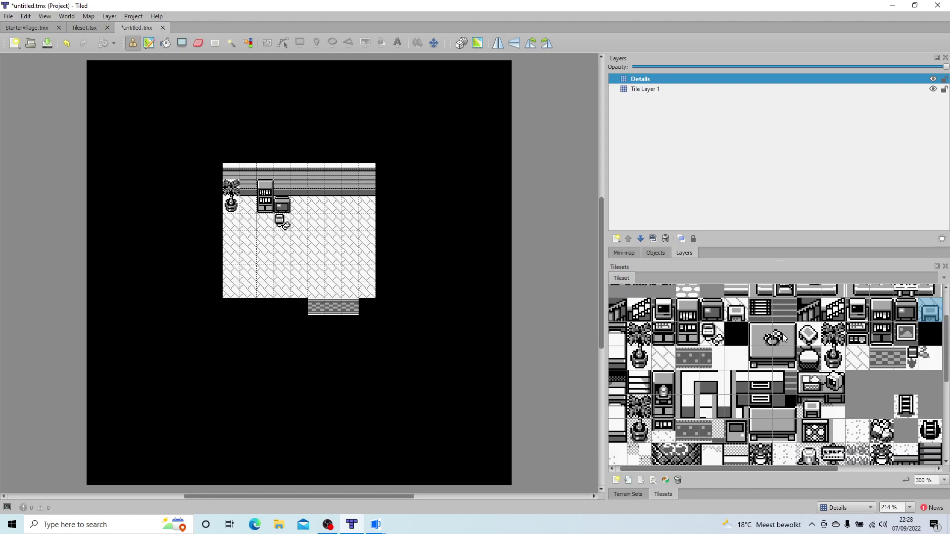
pyautogui.moveTo(786, 340); pyautogui.dragTo(770, 357)
pyautogui.click(352, 258)
# - Place one stool east of the table's upper half and another west of its lower half
pyautogui.click(922, 320)
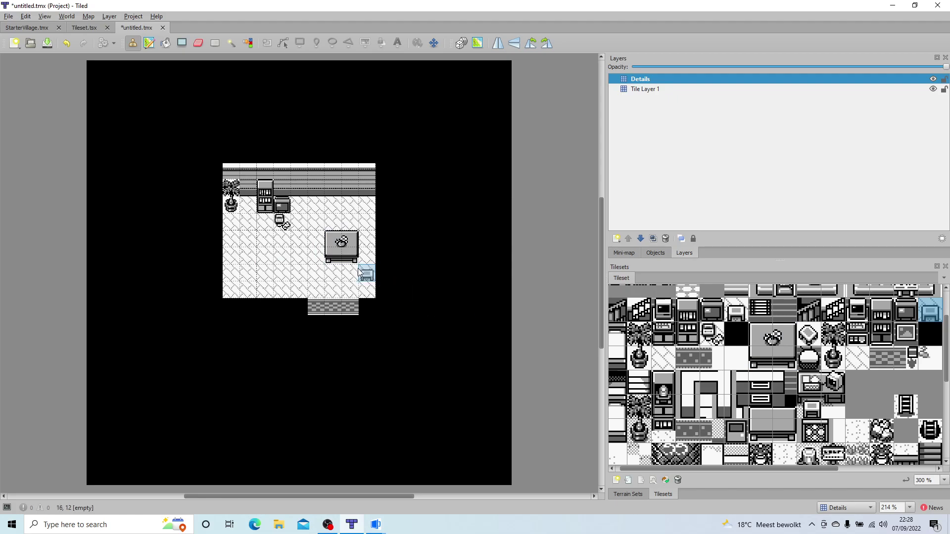
pyautogui.click(367, 241)
pyautogui.click(366, 258)
pyautogui.hotkey('ctrl', 'z')
pyautogui.click(316, 259)
# - Replace the stool east of the table with the diamond-shaped seat tile
pyautogui.click(929, 365)
pyautogui.scroll(2, 921, 364)
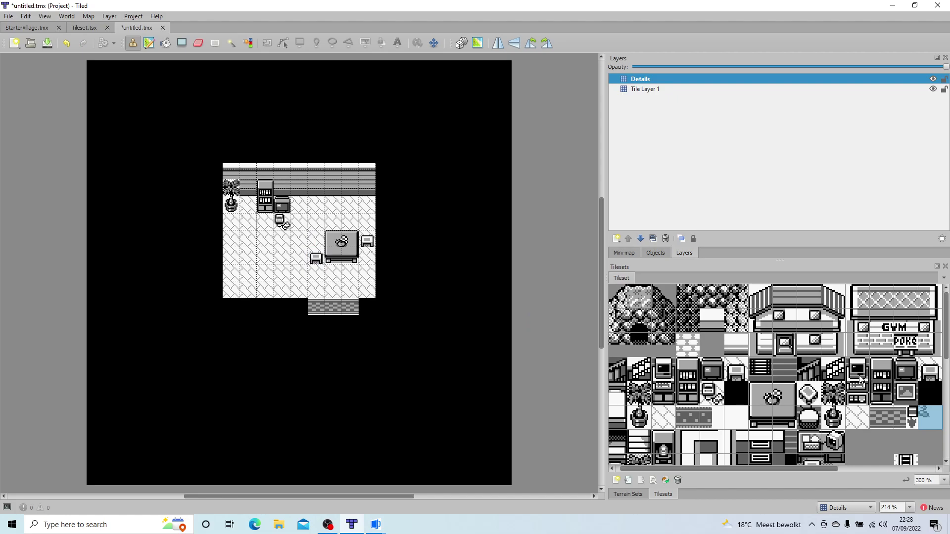
pyautogui.click(810, 396)
pyautogui.click(367, 242)
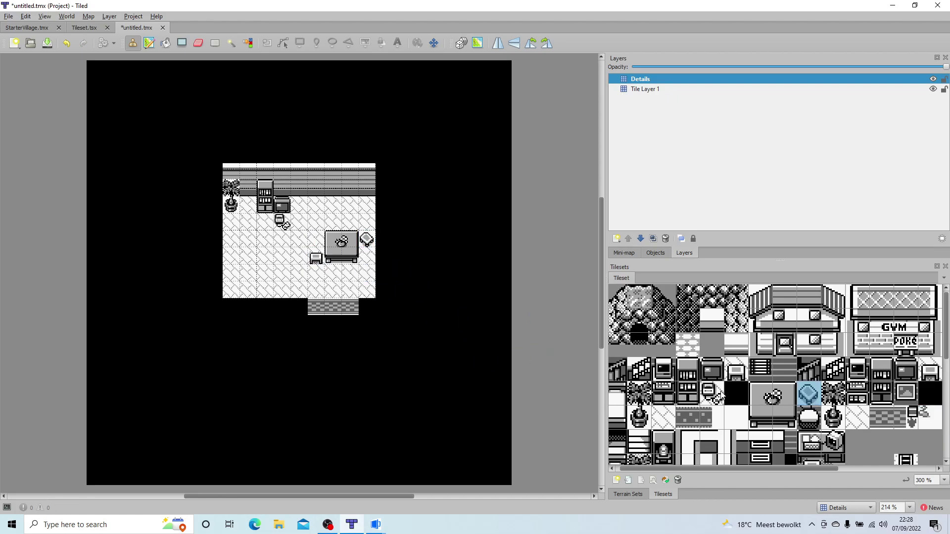
# - Place the two-tile-high single bed against the room's west edge, one tile above the floor's southern border
pyautogui.scroll(-1, 733, 352)
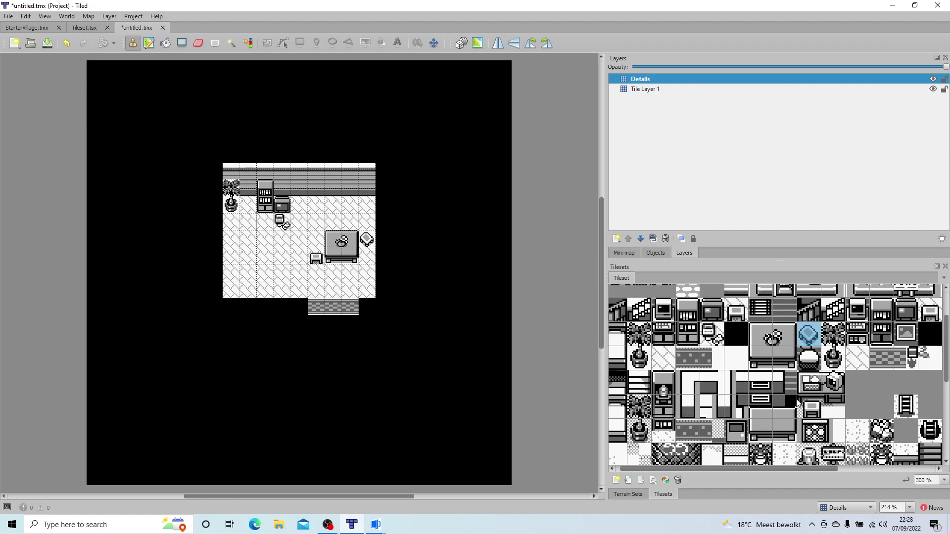
pyautogui.scroll(-1, 799, 401)
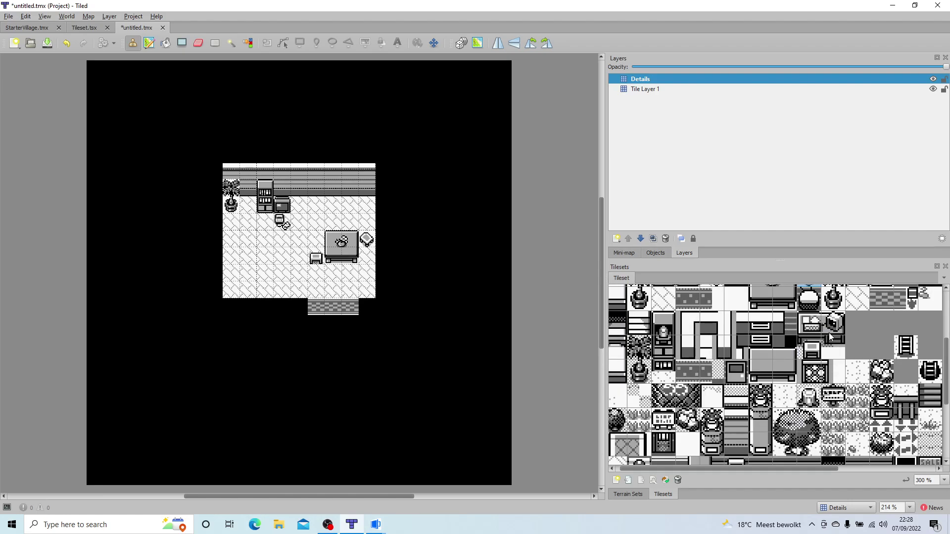
pyautogui.scroll(-1, 895, 401)
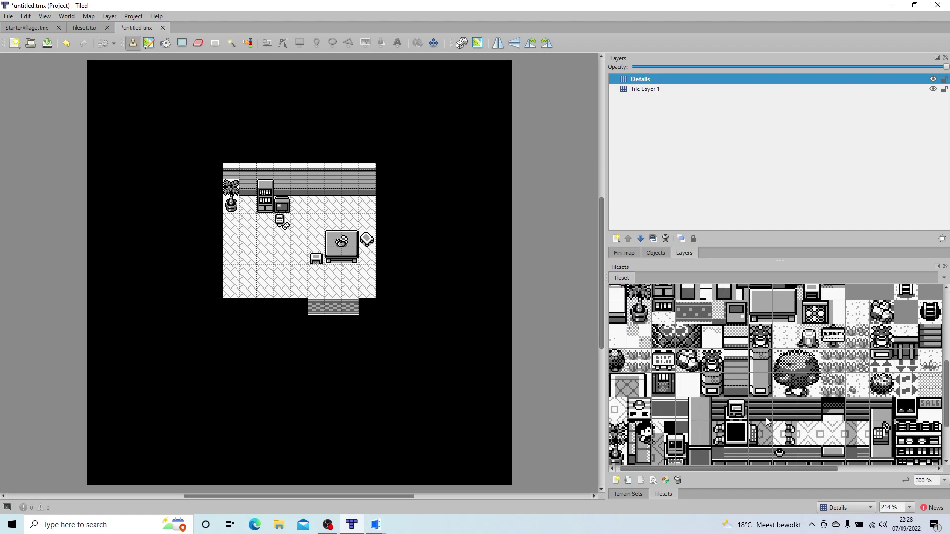
pyautogui.scroll(-1, 768, 446)
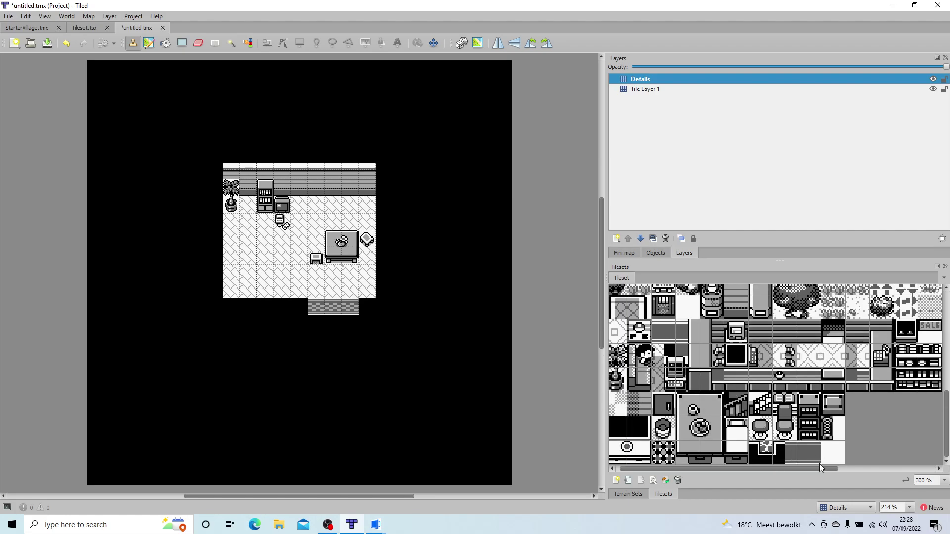
pyautogui.moveTo(817, 467); pyautogui.dragTo(798, 468)
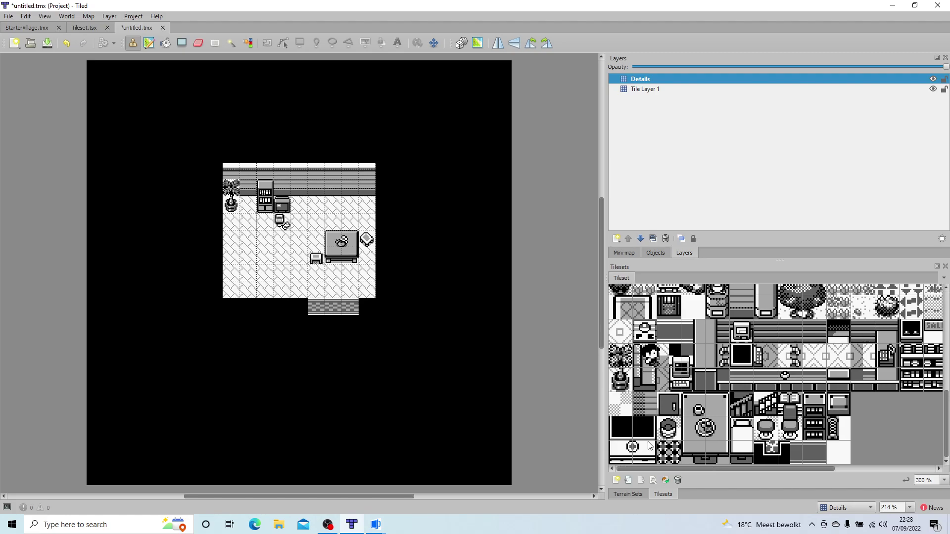
pyautogui.scroll(2, 650, 446)
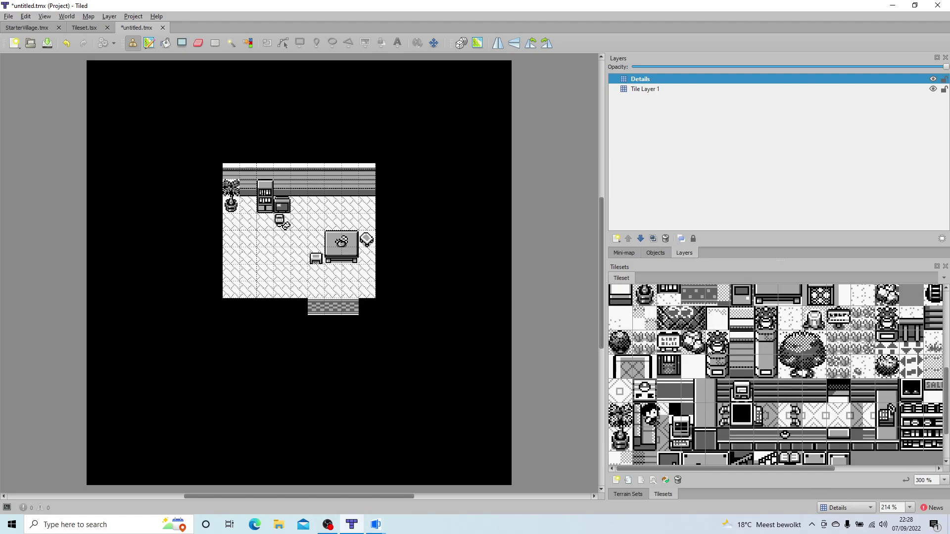
pyautogui.scroll(2, 738, 329)
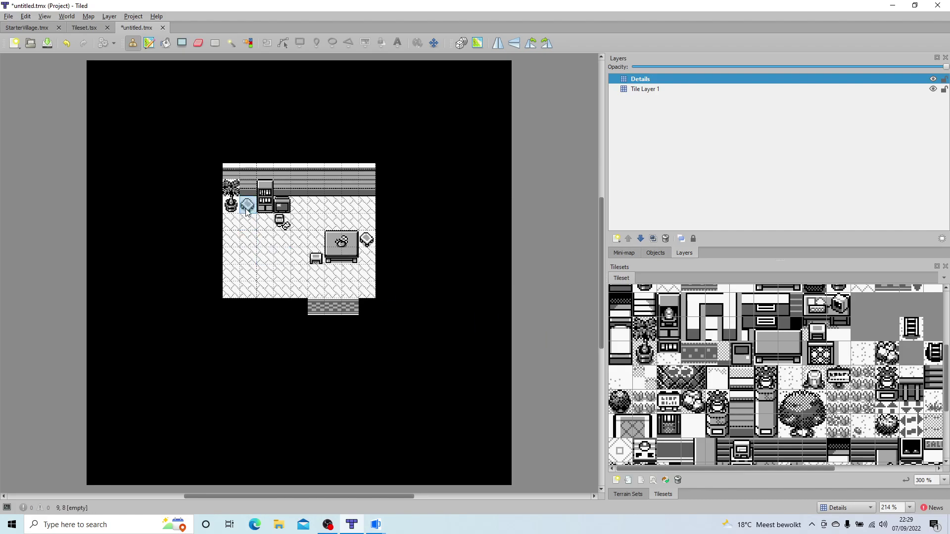
pyautogui.scroll(4, 769, 368)
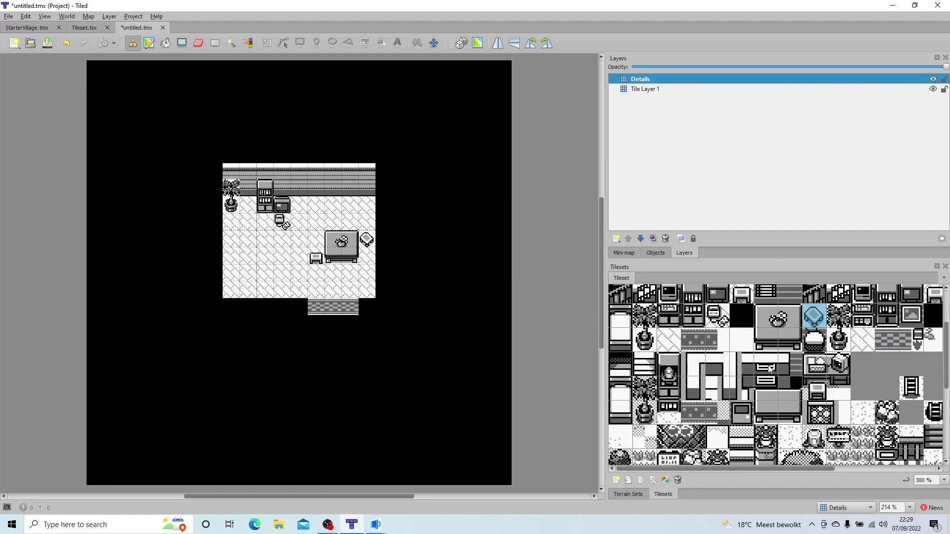
pyautogui.scroll(2, 770, 369)
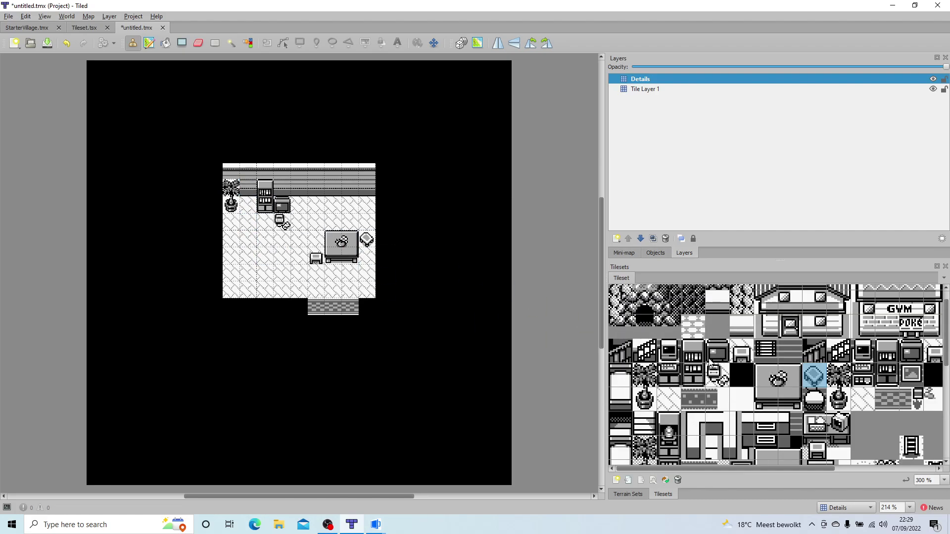
pyautogui.click(617, 381)
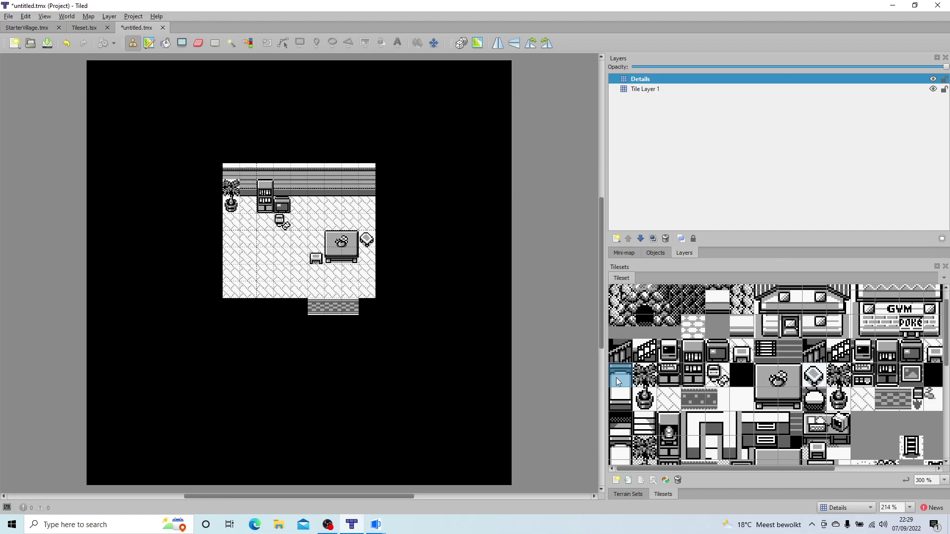
pyautogui.click(239, 269)
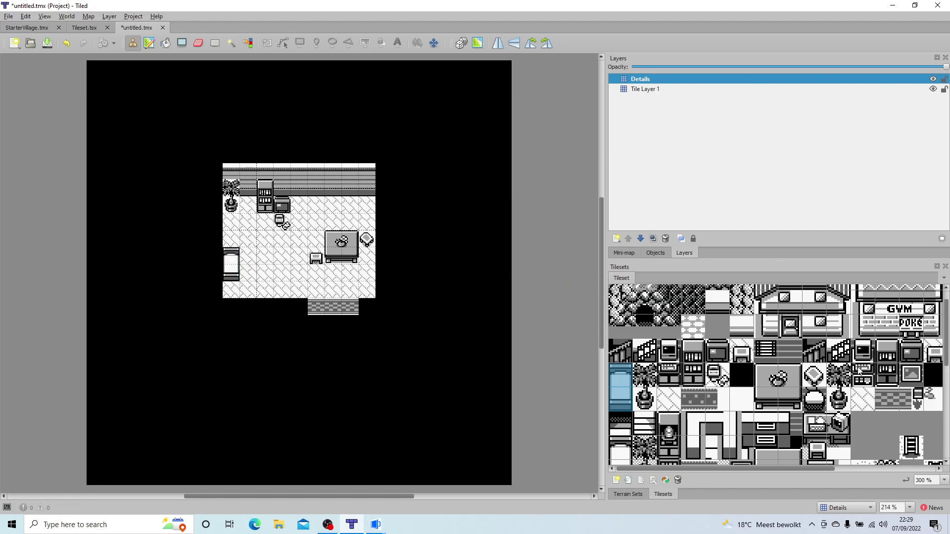
# - Place the one-tile television tile directly below the bed in the room's southwest corner
pyautogui.scroll(-3, 915, 367)
pyautogui.scroll(-3, 847, 387)
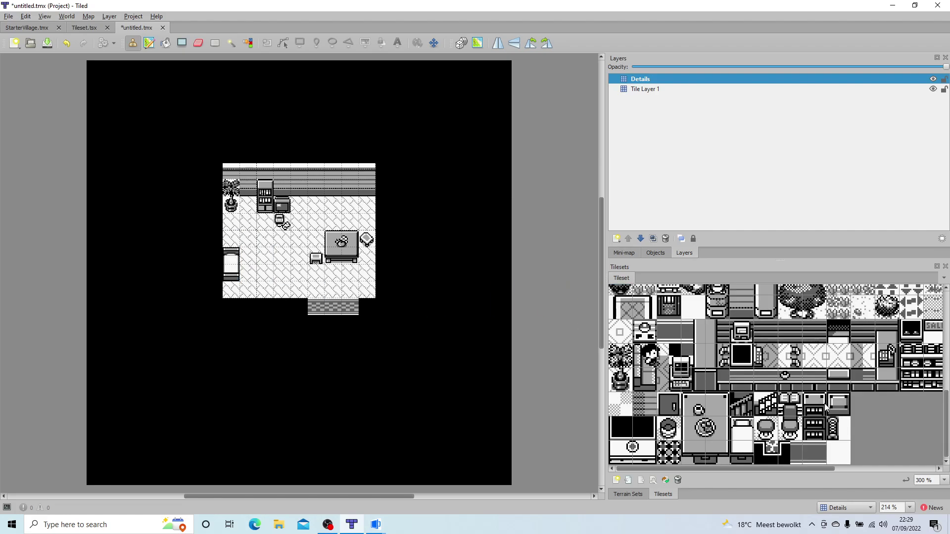
pyautogui.click(674, 402)
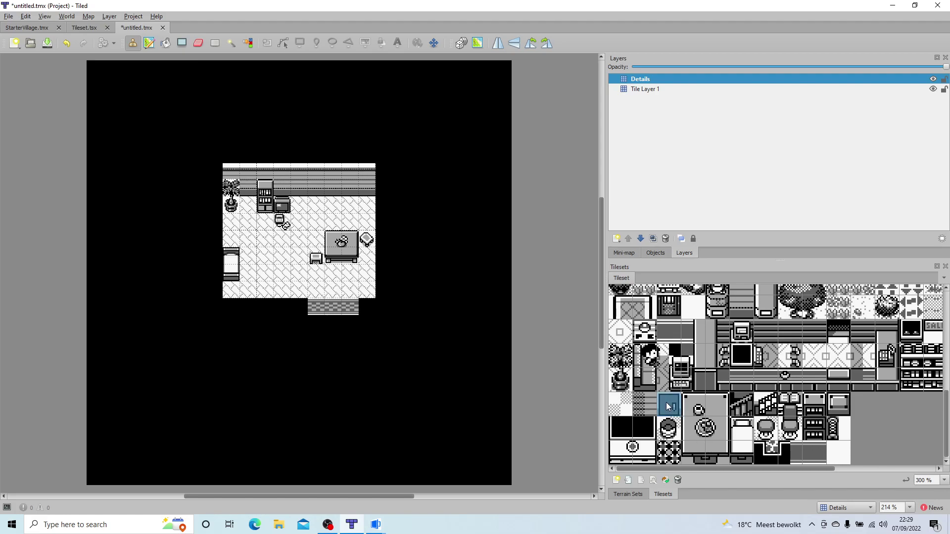
pyautogui.click(839, 405)
pyautogui.click(231, 289)
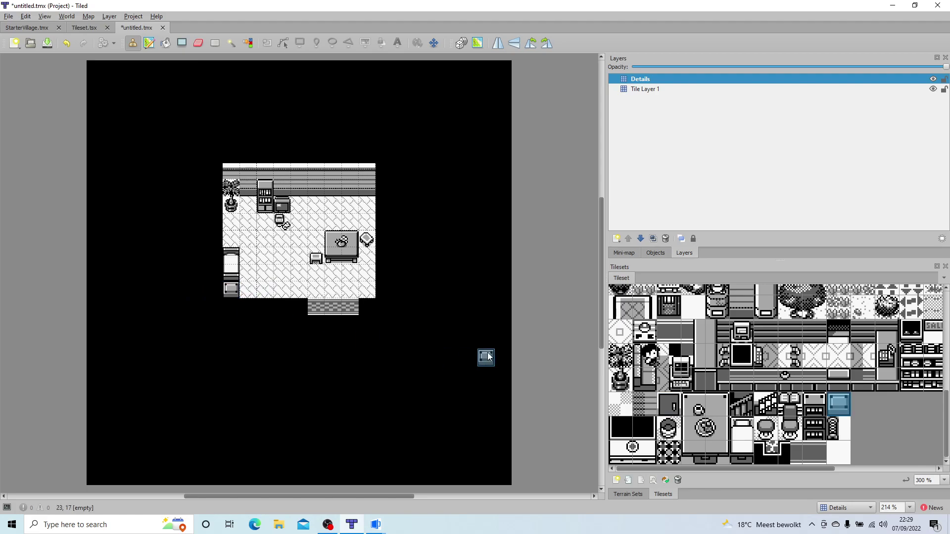
# - Place the two-tile-high display cabinet with the statue against the north wall in the room's northeast corner
pyautogui.scroll(1, 776, 393)
pyautogui.scroll(2, 652, 375)
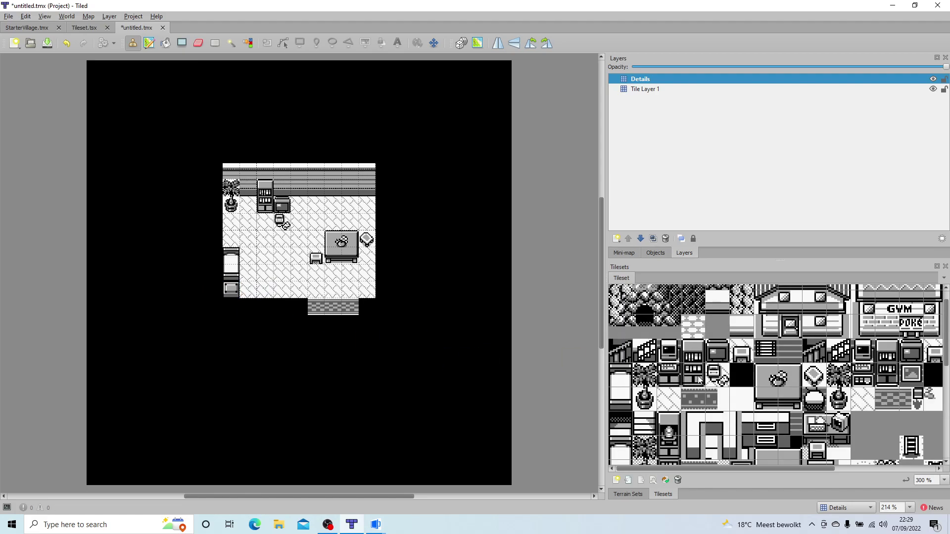
pyautogui.moveTo(698, 382); pyautogui.dragTo(700, 360)
pyautogui.scroll(1, 731, 367)
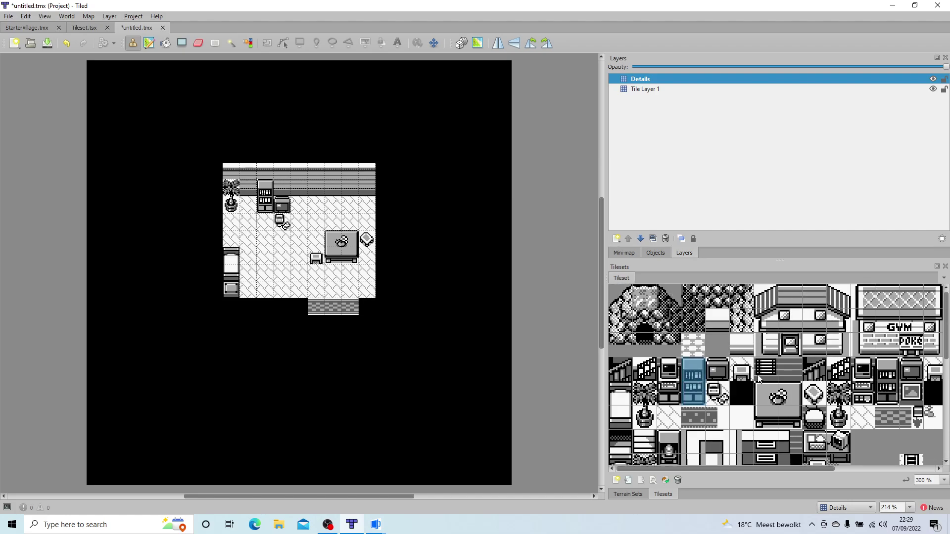
pyautogui.moveTo(886, 371); pyautogui.dragTo(888, 394)
pyautogui.scroll(-1, 810, 403)
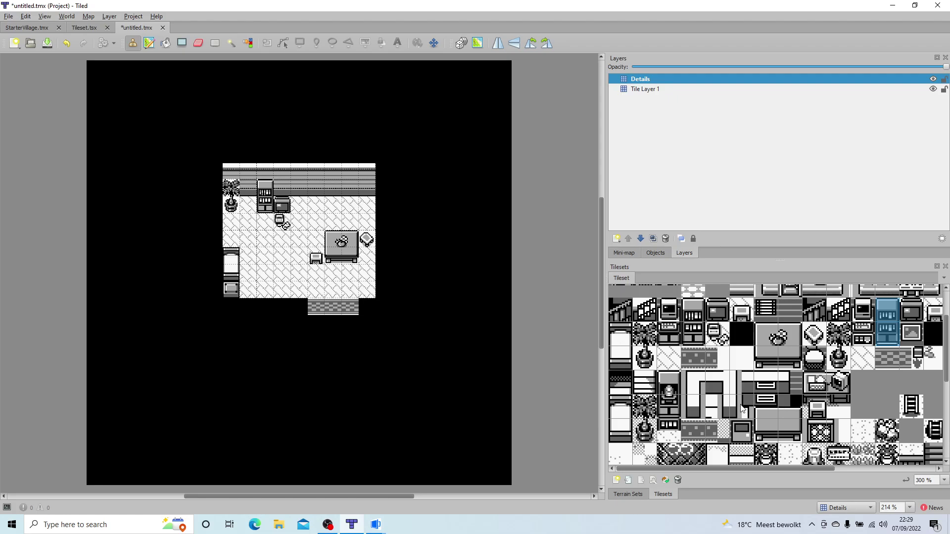
pyautogui.scroll(-1, 819, 392)
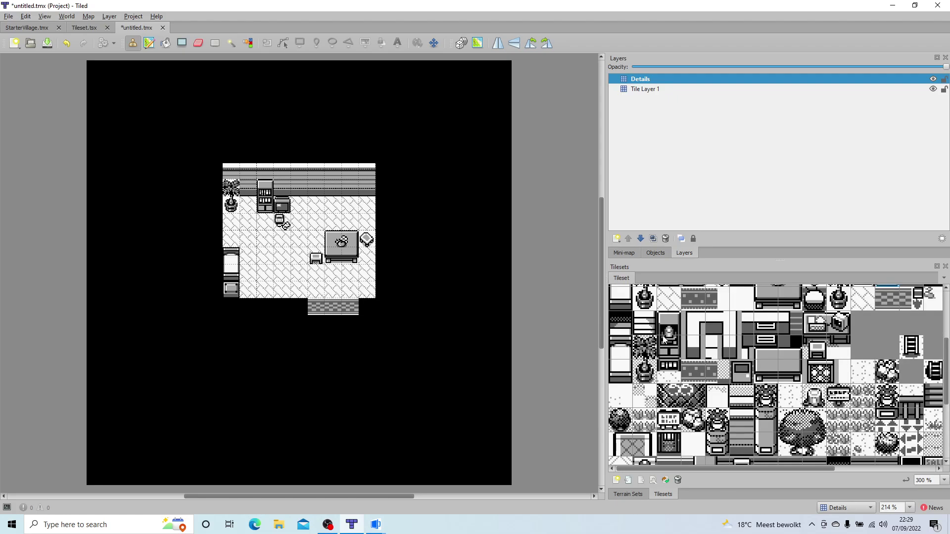
pyautogui.moveTo(666, 328); pyautogui.dragTo(668, 346)
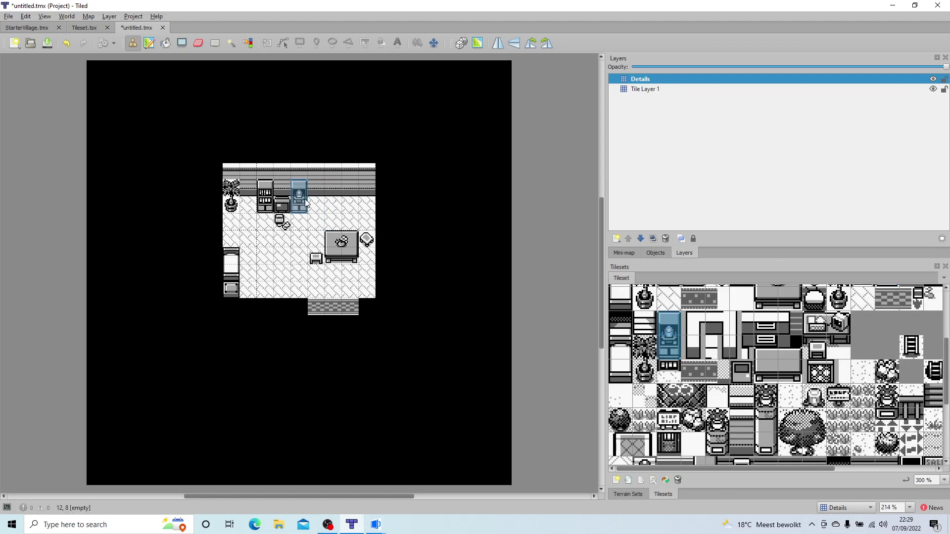
pyautogui.click(373, 199)
# - Place a two-tile-high bookcase directly west of the display cabinet in the northeast corner
pyautogui.scroll(1, 733, 337)
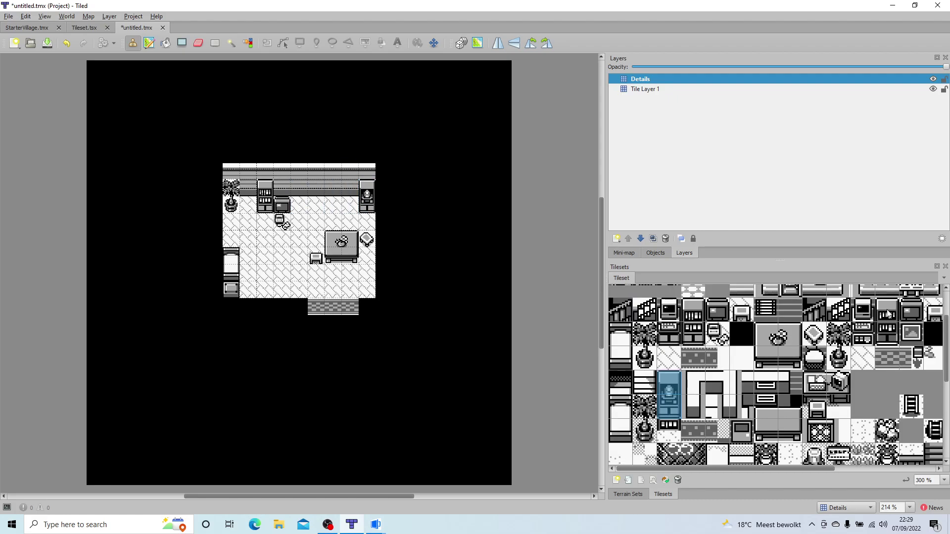
pyautogui.moveTo(888, 313); pyautogui.dragTo(888, 337)
pyautogui.click(351, 199)
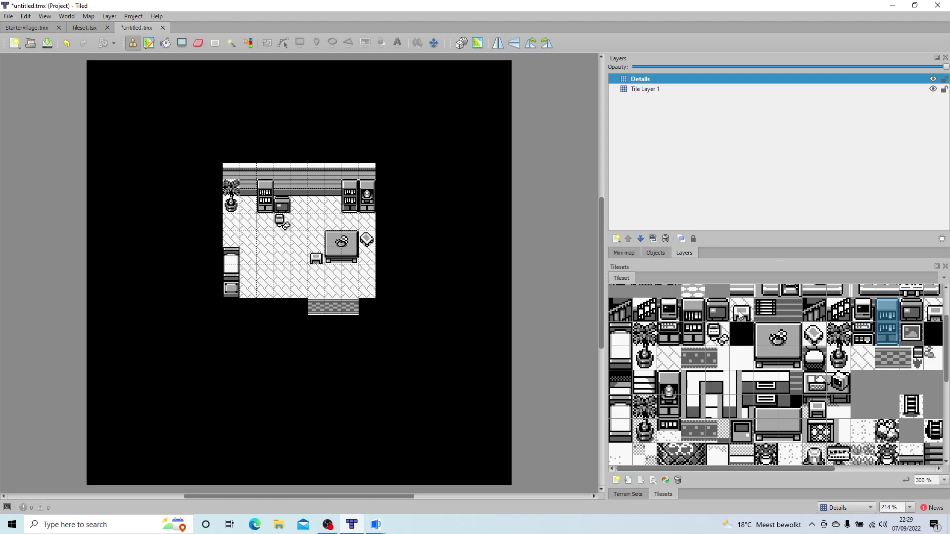
# - Try the staircase tile on the floor directly west of the northeastern bookcase
pyautogui.scroll(1, 727, 331)
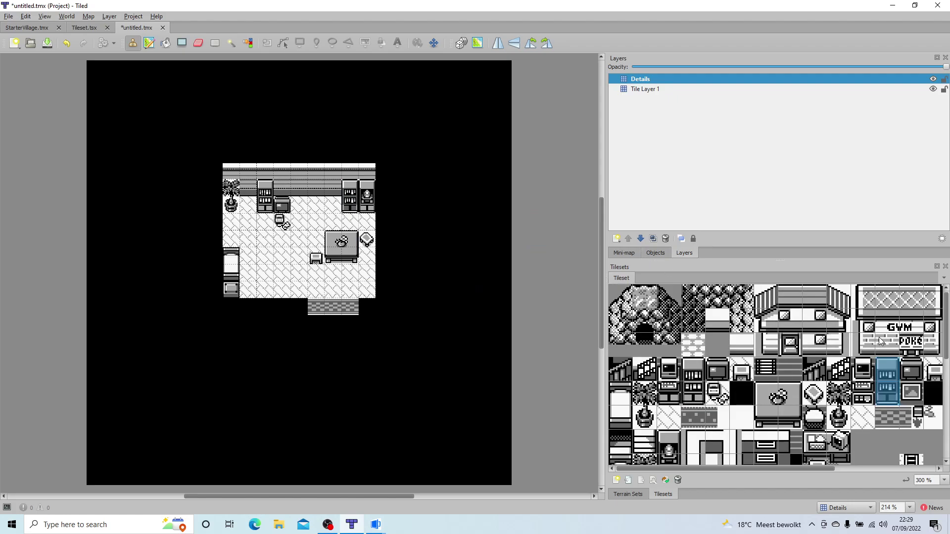
pyautogui.click(842, 372)
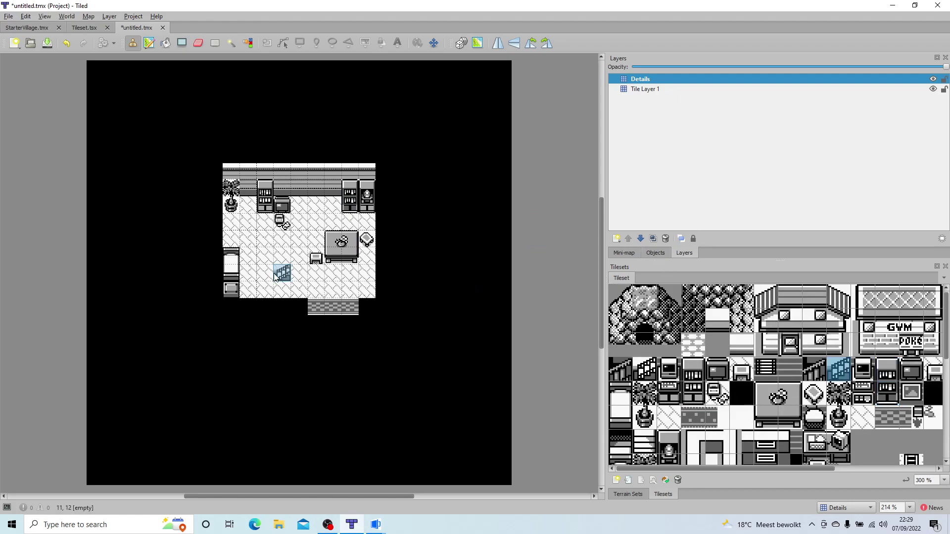
pyautogui.click(333, 205)
pyautogui.hotkey('ctrl', 'z')
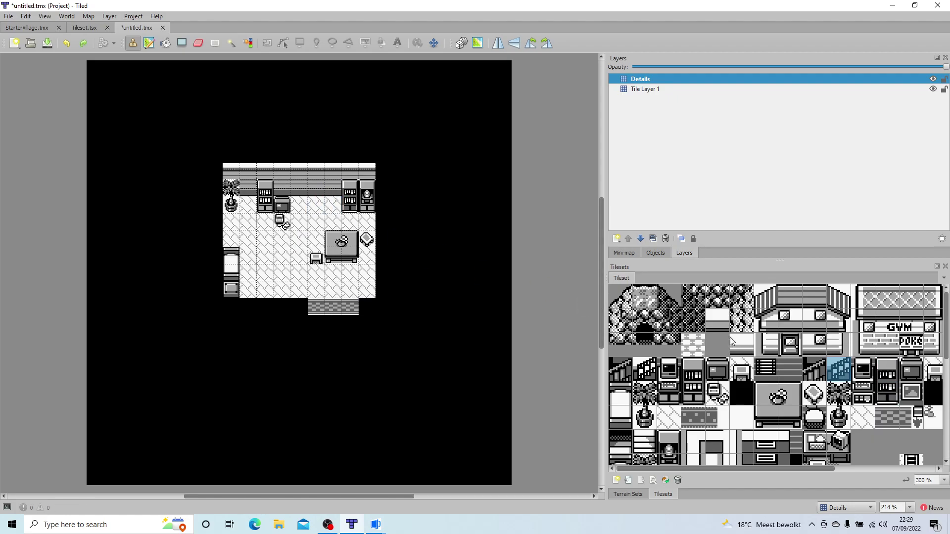
# - Look through the whole tileset for further furniture tiles that could suit the house interior
pyautogui.click(676, 397)
pyautogui.scroll(-2, 792, 354)
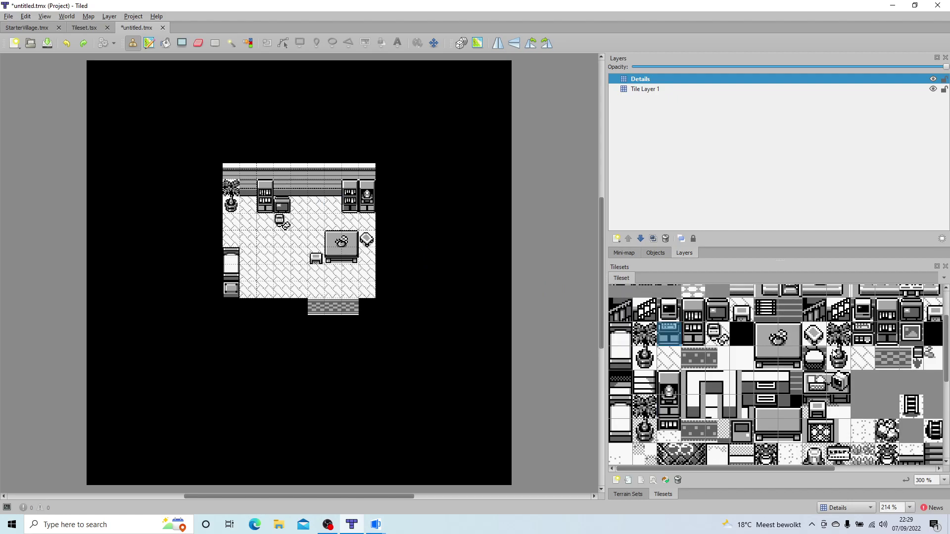
pyautogui.scroll(-2, 867, 360)
pyautogui.click(817, 352)
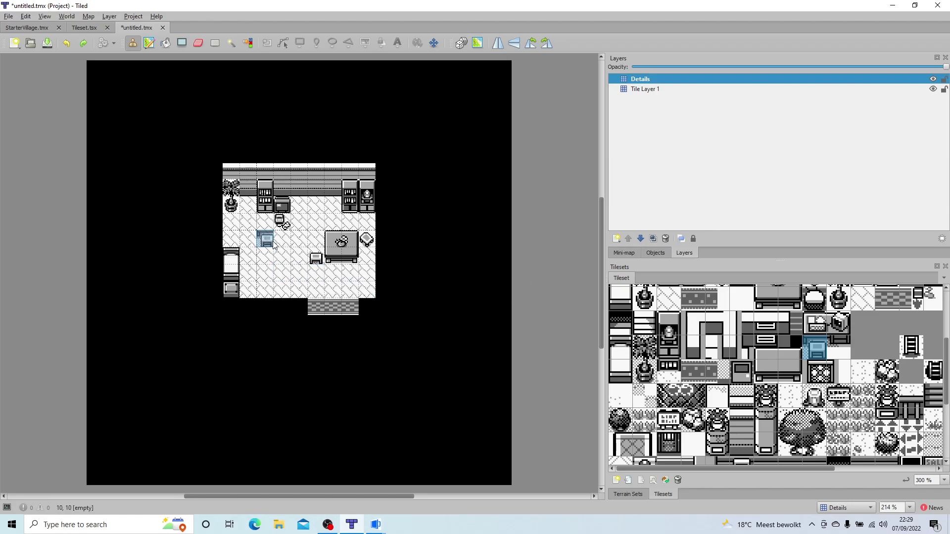
pyautogui.scroll(-2, 747, 375)
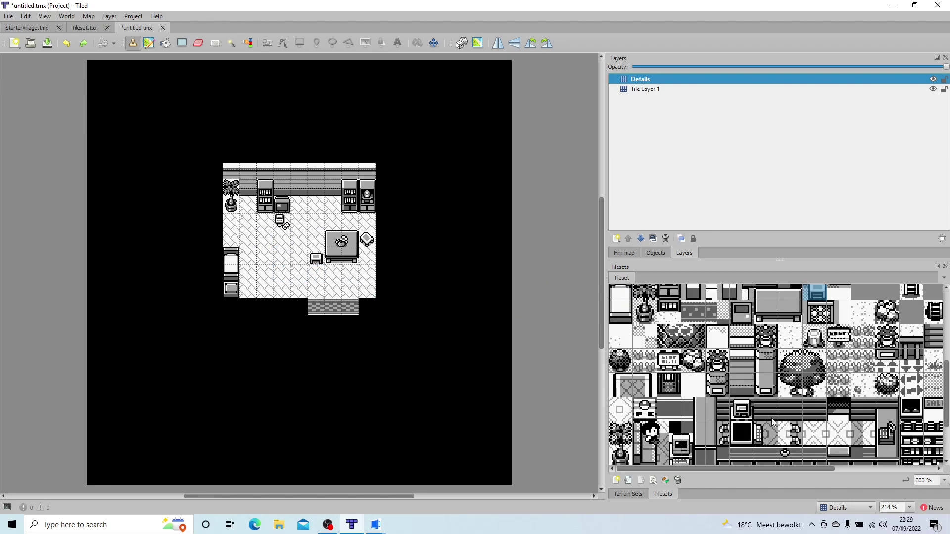
pyautogui.scroll(-3, 828, 416)
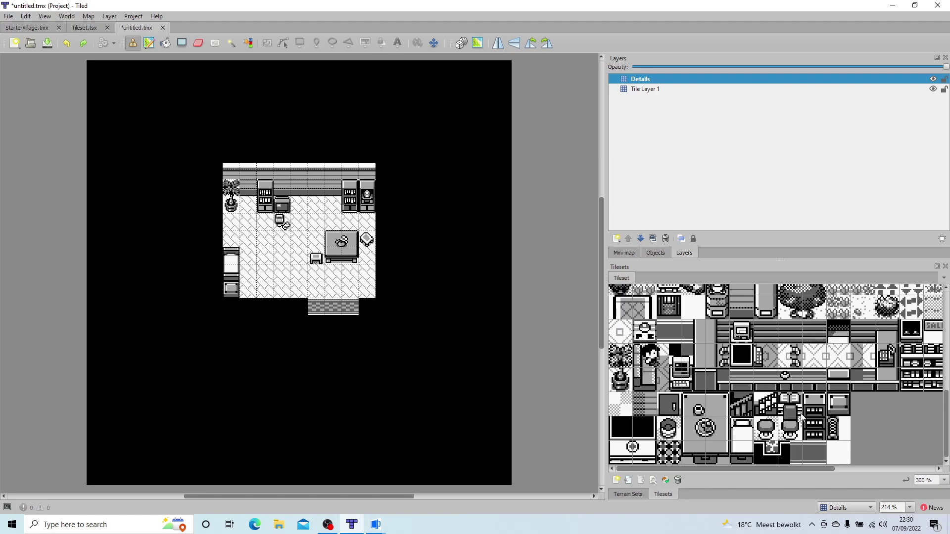
pyautogui.scroll(4, 876, 391)
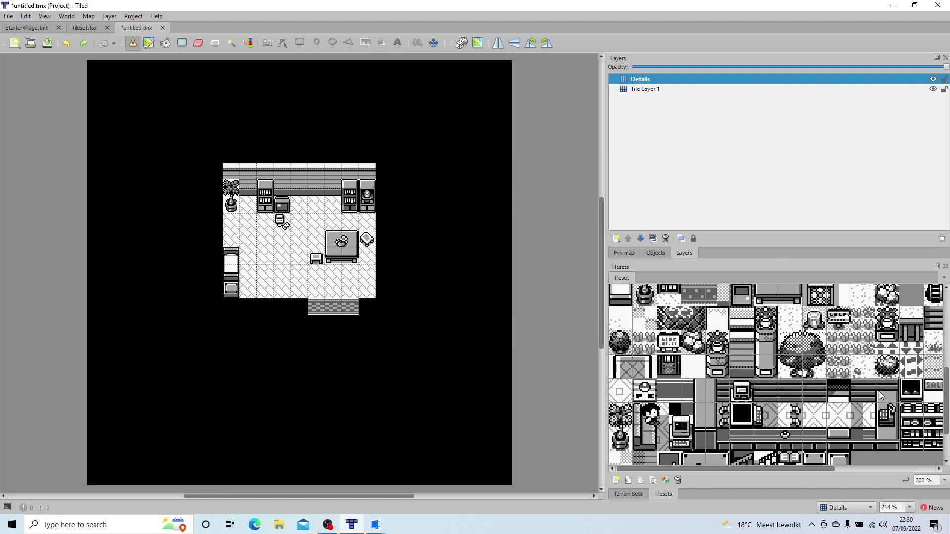
pyautogui.moveTo(778, 468); pyautogui.dragTo(865, 458)
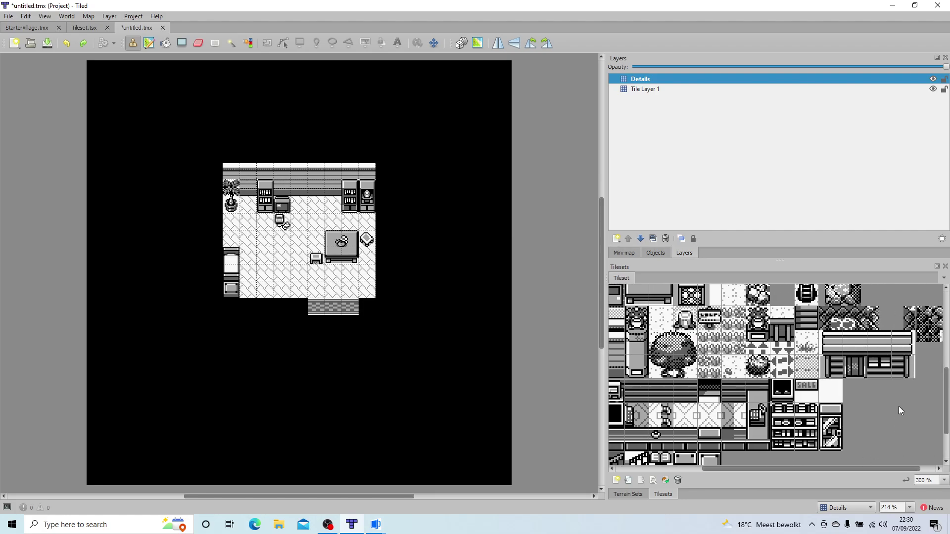
pyautogui.scroll(2, 899, 405)
pyautogui.scroll(4, 898, 405)
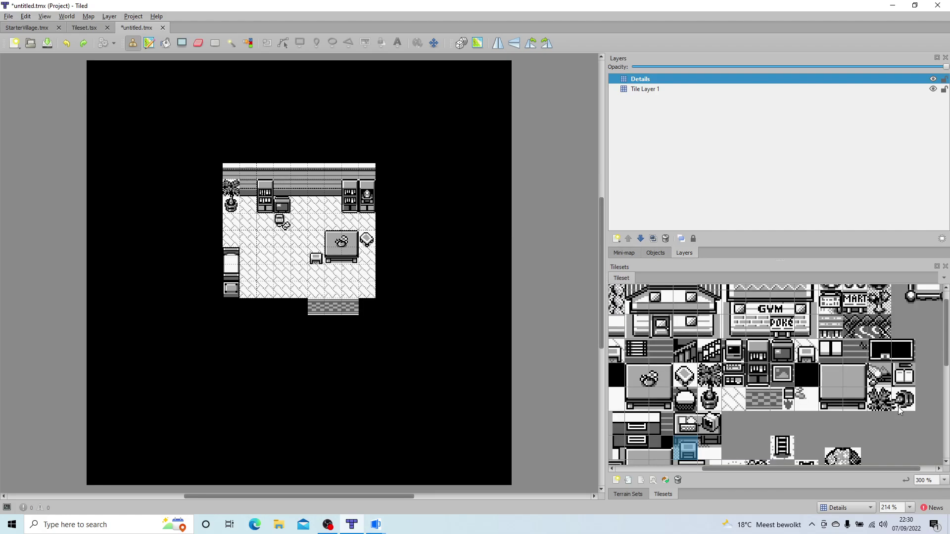
pyautogui.click(907, 381)
pyautogui.scroll(1, 900, 387)
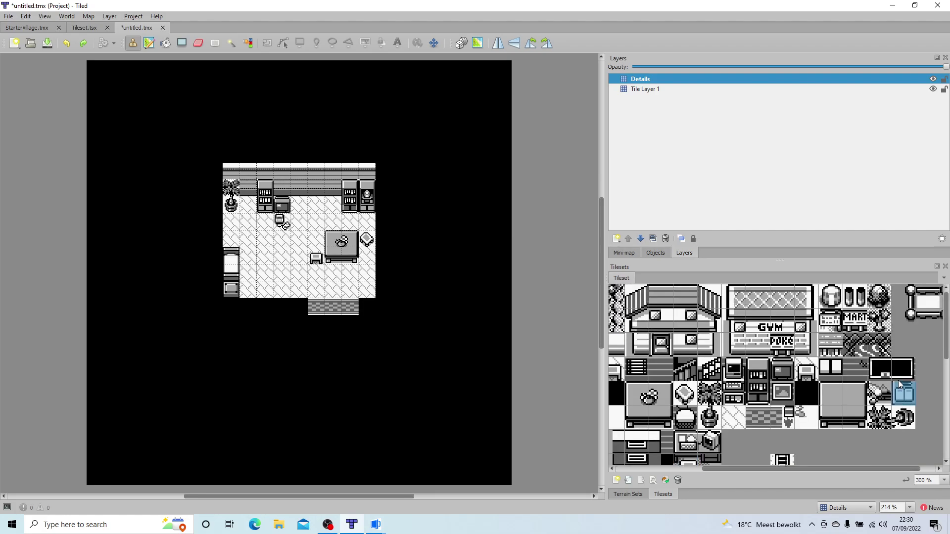
pyautogui.moveTo(792, 471); pyautogui.dragTo(671, 467)
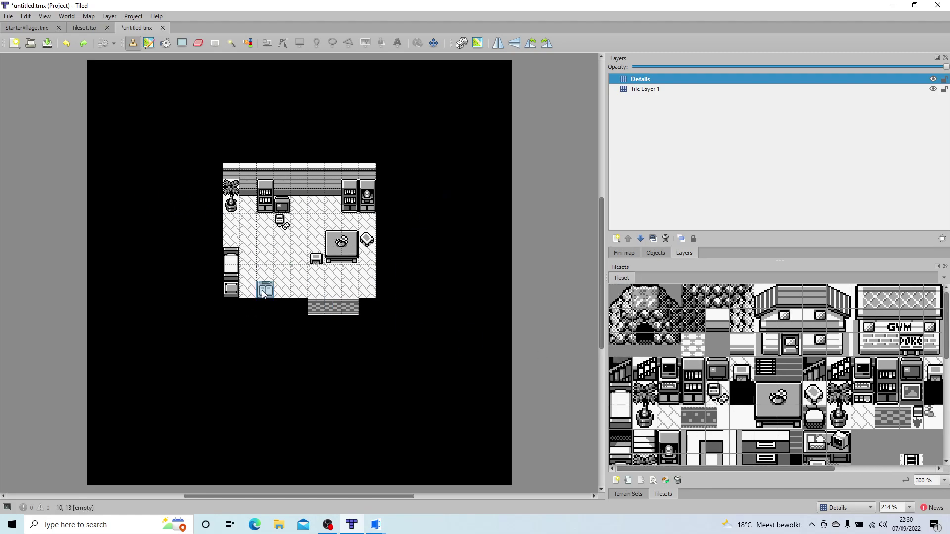
# - Save the map as PlayerHouse in the Artwork folder's Rooms subfolder
pyautogui.click(9, 16)
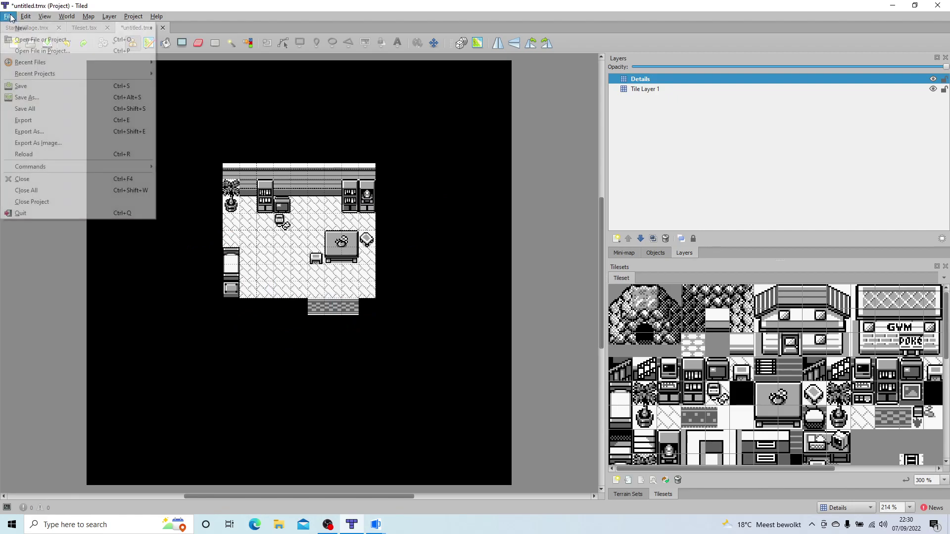
pyautogui.click(50, 96)
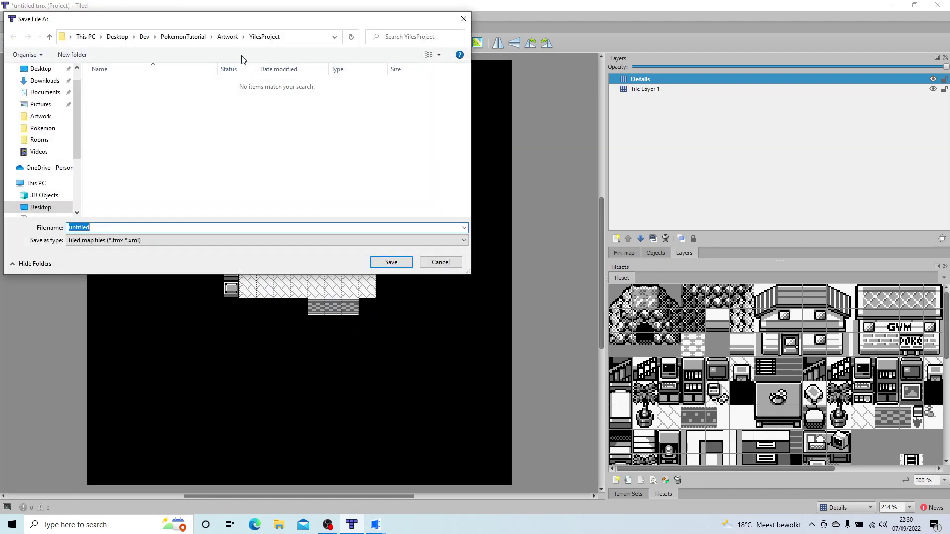
pyautogui.click(229, 37)
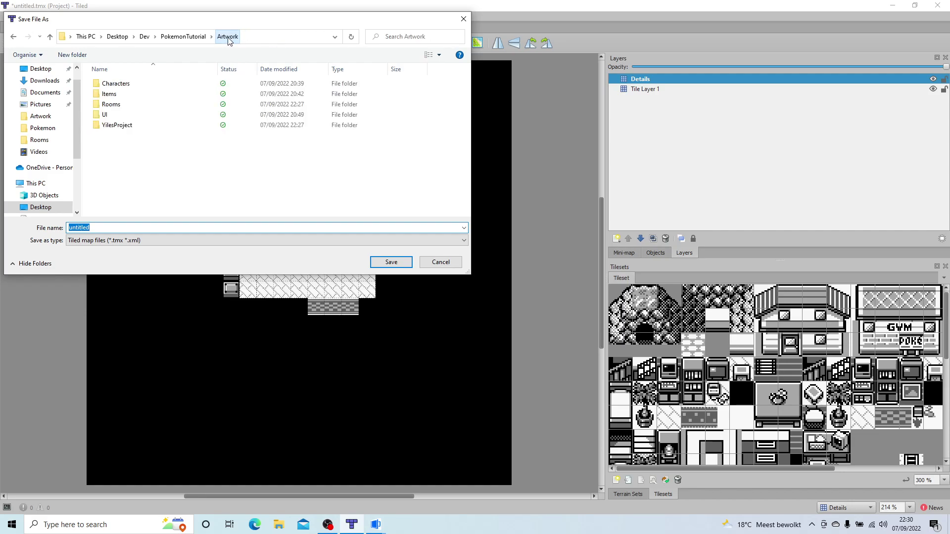
pyautogui.click(130, 105)
pyautogui.doubleClick(129, 106)
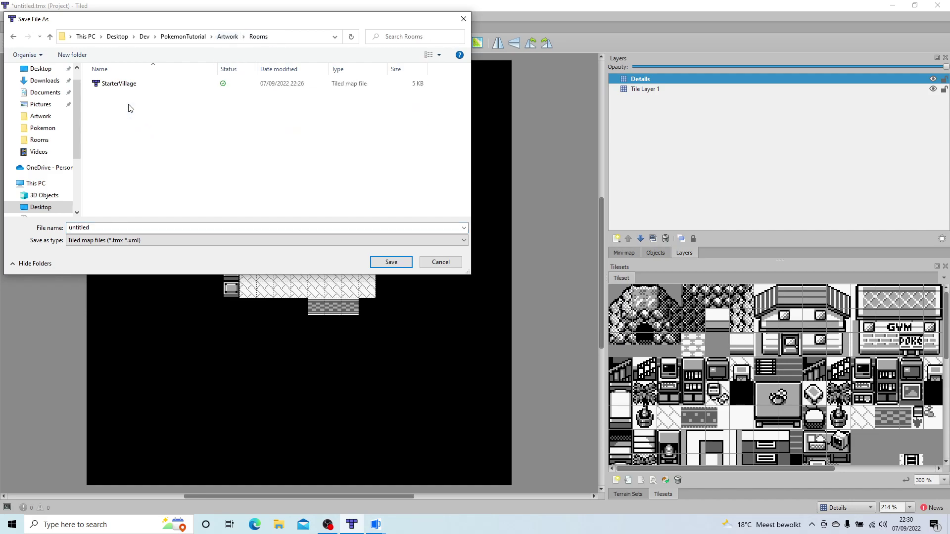
pyautogui.doubleClick(106, 227)
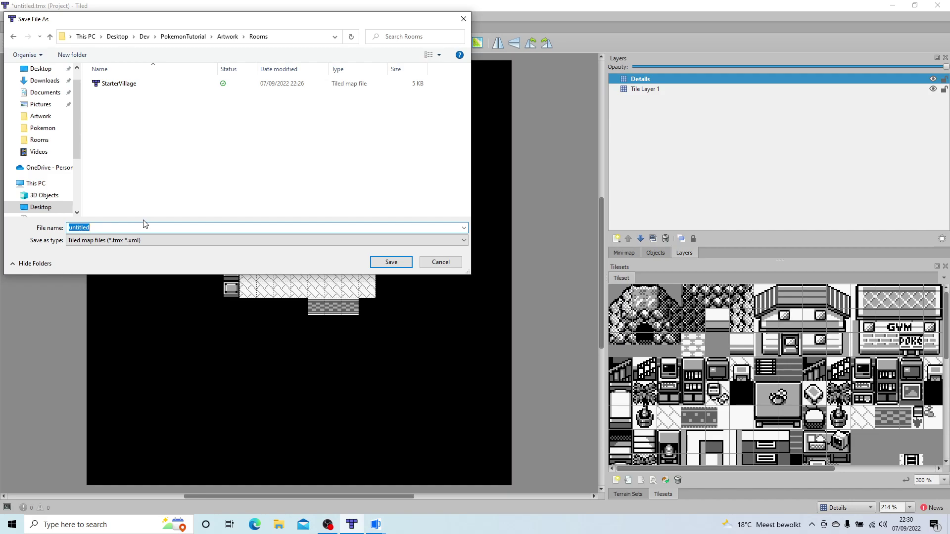
pyautogui.write('PlayerHouse')
pyautogui.press('Return')
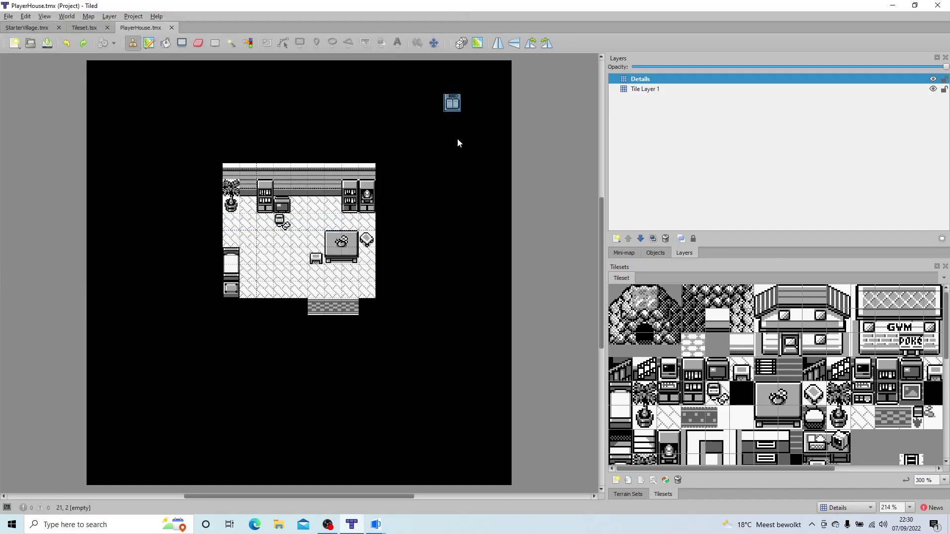
# - Export the house map as the image PlayerHouse.png in the Rooms folder, including only visible layers
pyautogui.click(8, 17)
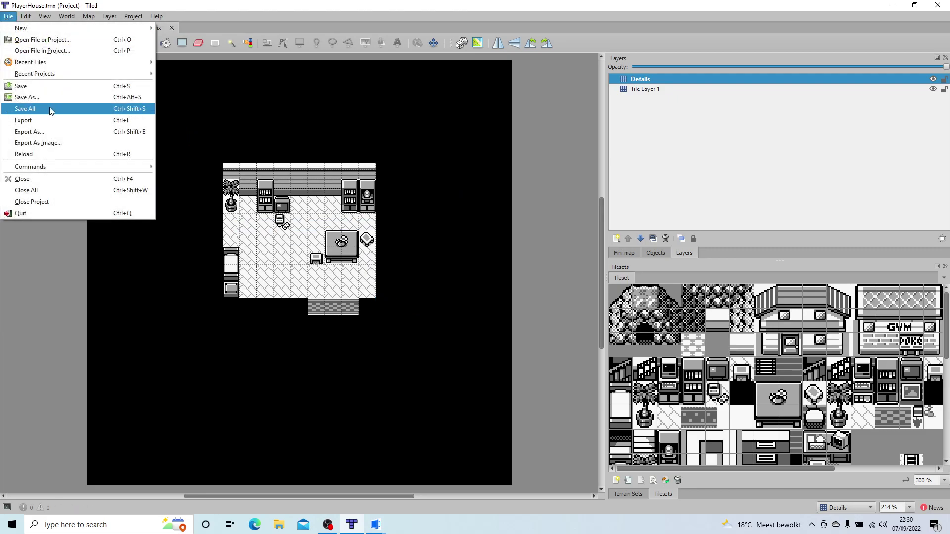
pyautogui.click(70, 143)
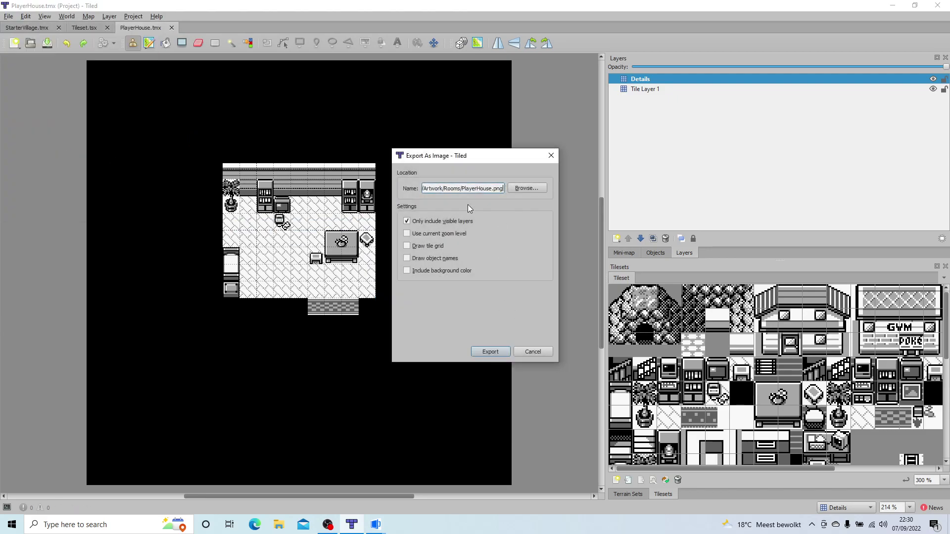
pyautogui.click(490, 351)
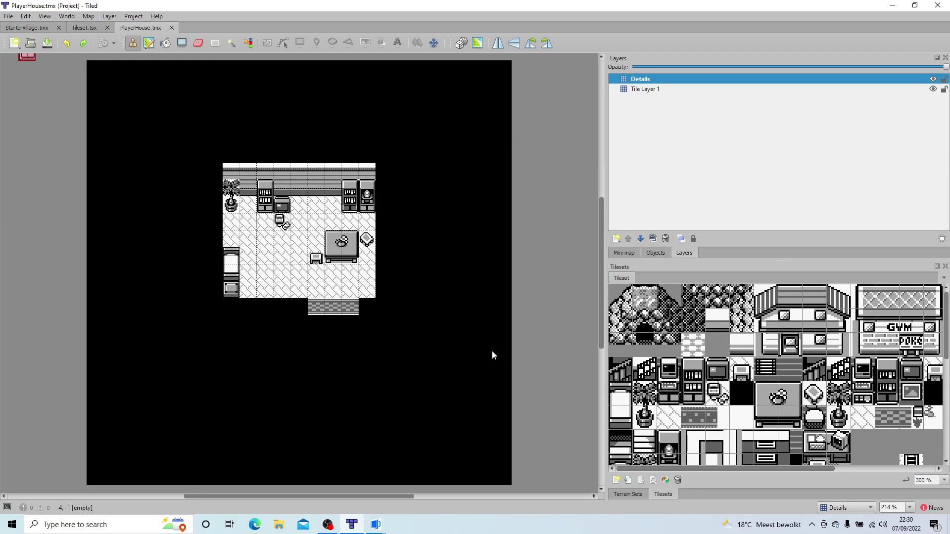
# - Switch to the AGS Editor and start a new game based on the Verb Coin template
pyautogui.moveTo(389, 528)
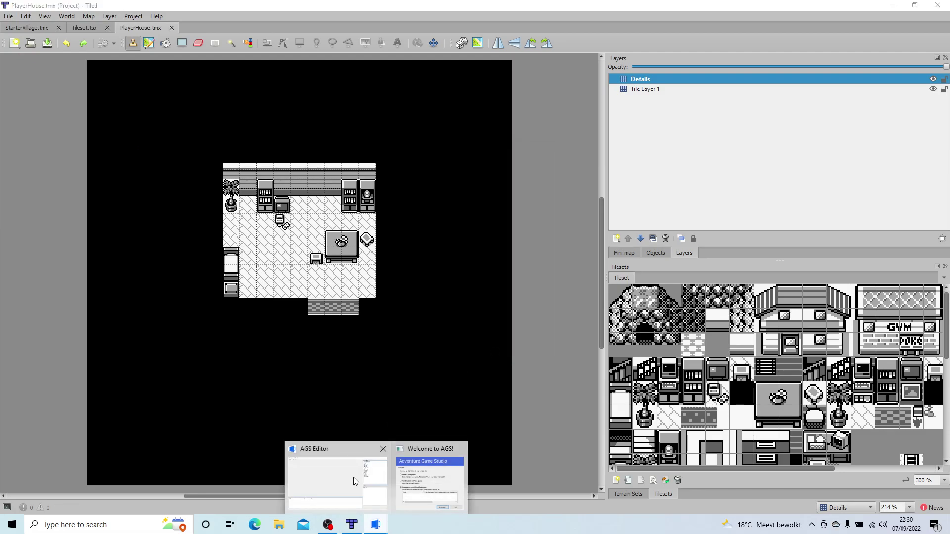
pyautogui.click(369, 481)
pyautogui.click(420, 228)
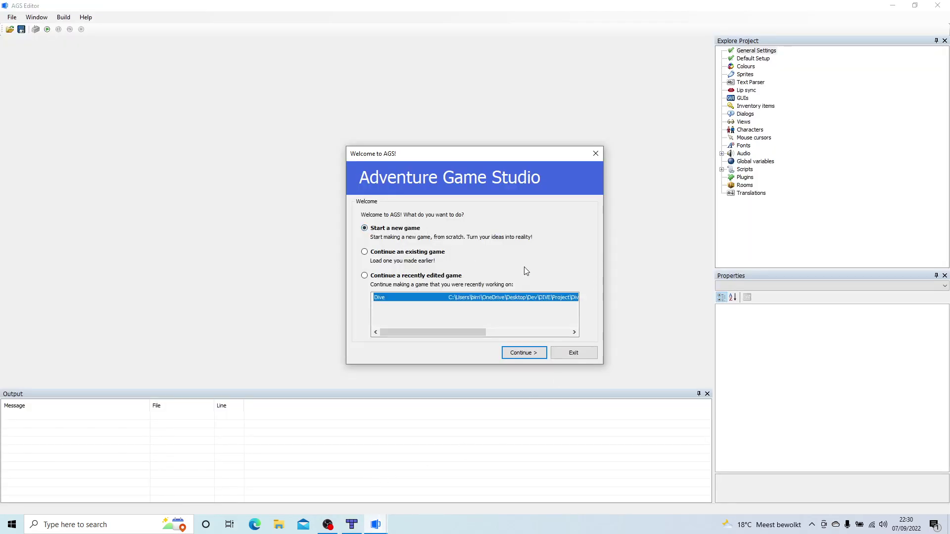
pyautogui.click(526, 350)
pyautogui.click(533, 339)
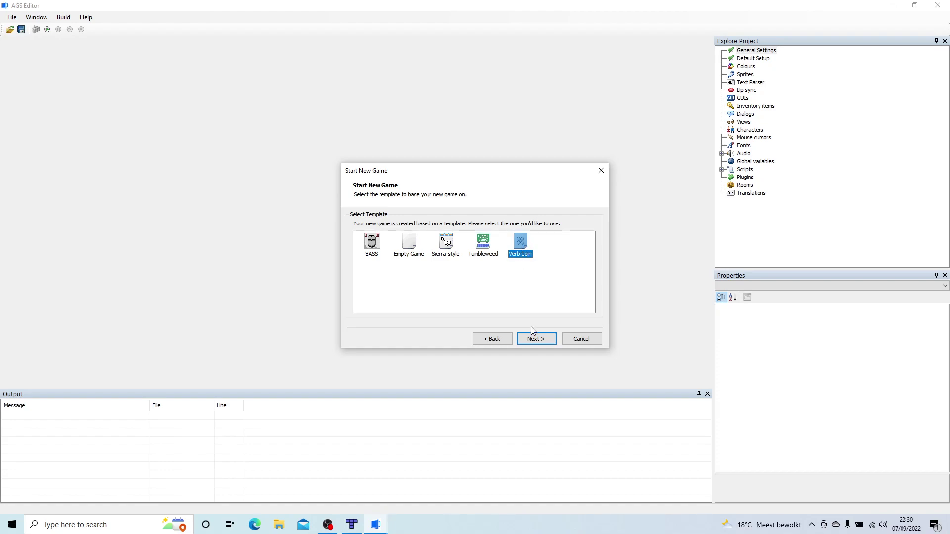
pyautogui.click(536, 340)
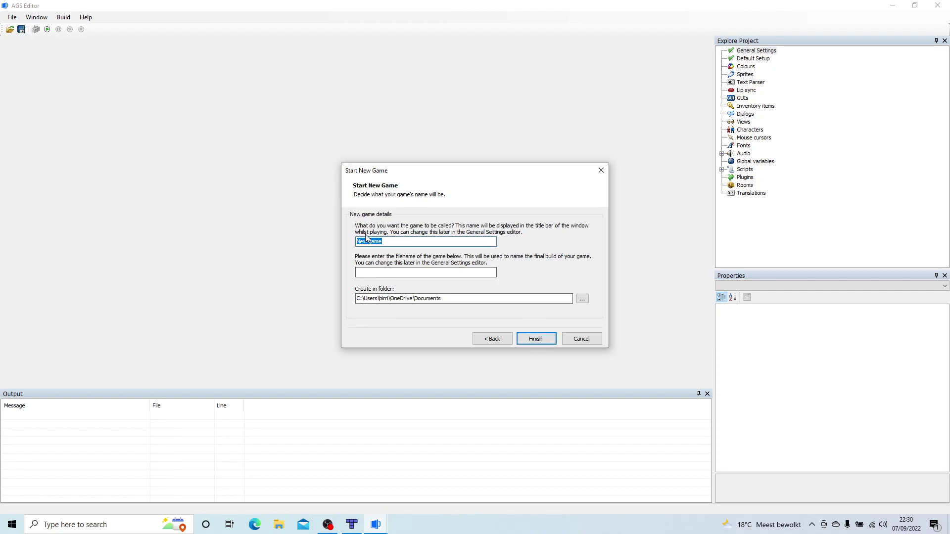
# - Enter Pokeclone as both the new game's title and its file name
pyautogui.write('Pokeclone')
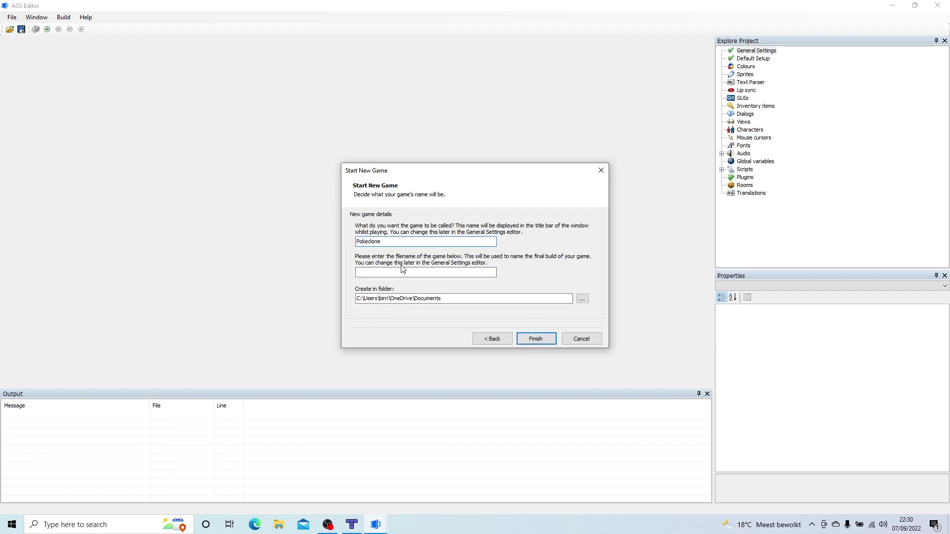
pyautogui.click(402, 272)
pyautogui.write('Pokeclone')
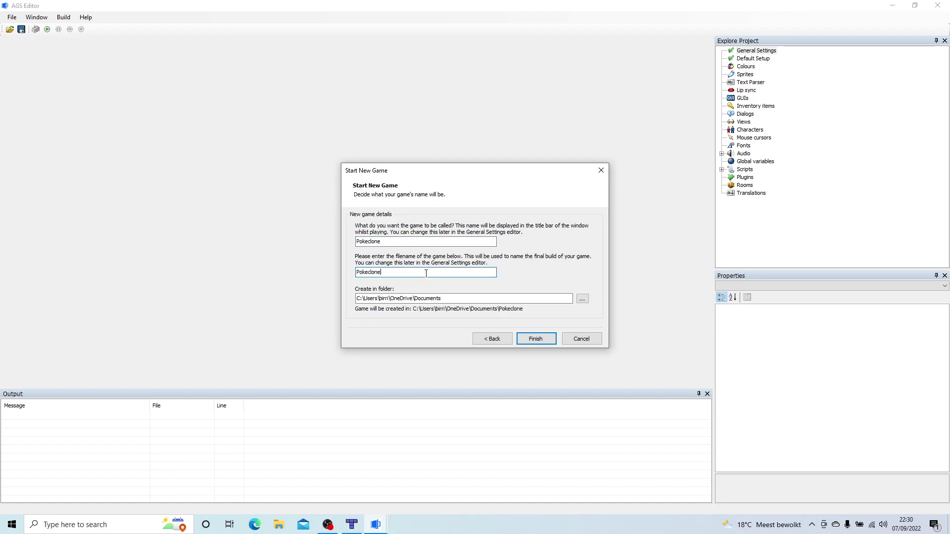
# - Set the PokemonTutorial folder inside Dev as the game's location and create the game
pyautogui.click(582, 298)
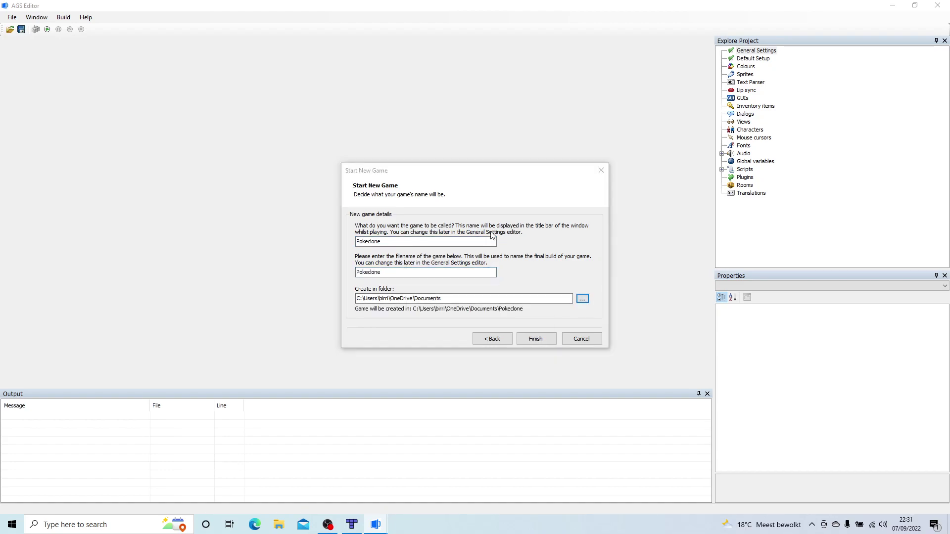
pyautogui.scroll(-2, 419, 316)
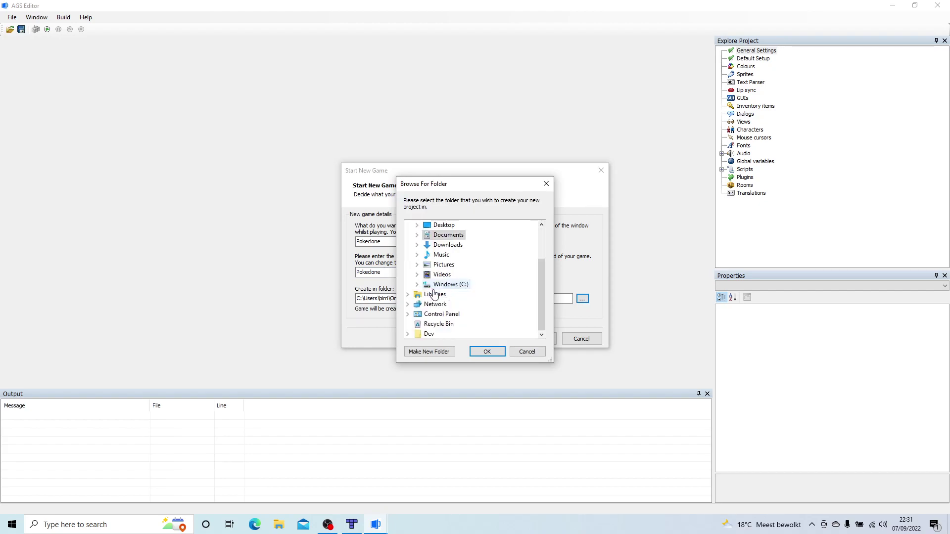
pyautogui.click(419, 335)
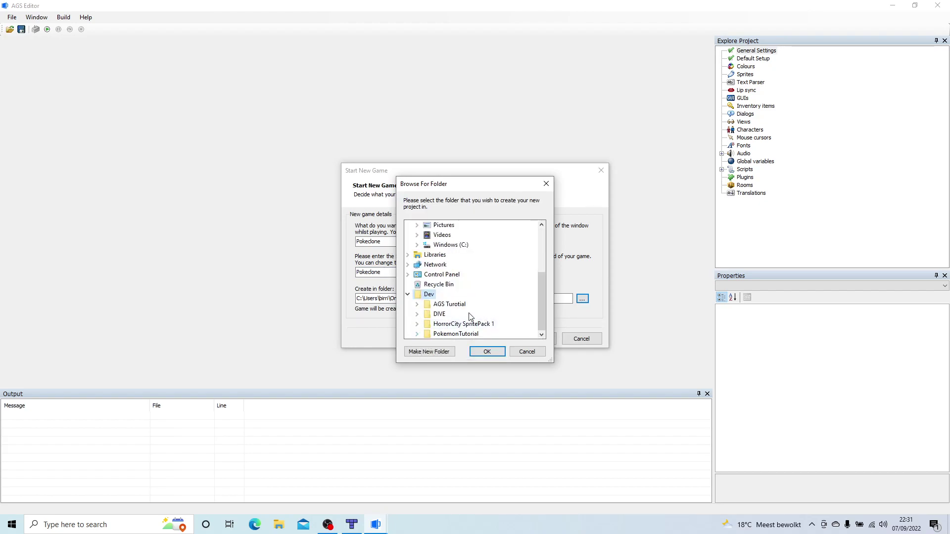
pyautogui.click(463, 333)
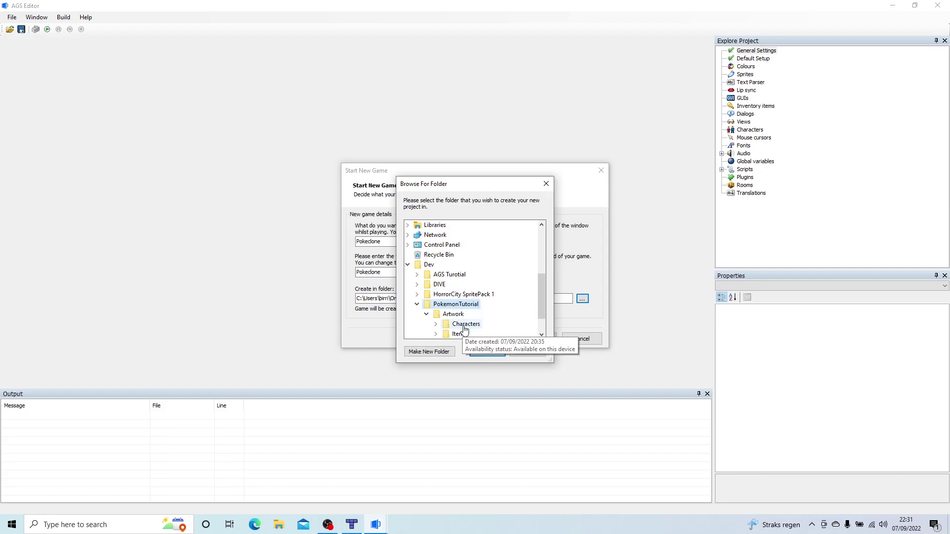
pyautogui.click(488, 352)
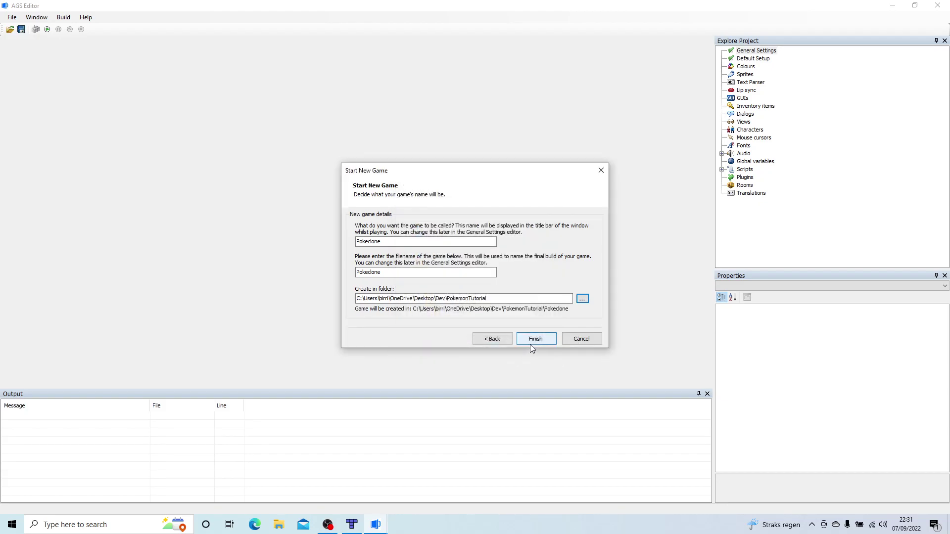
pyautogui.click(528, 341)
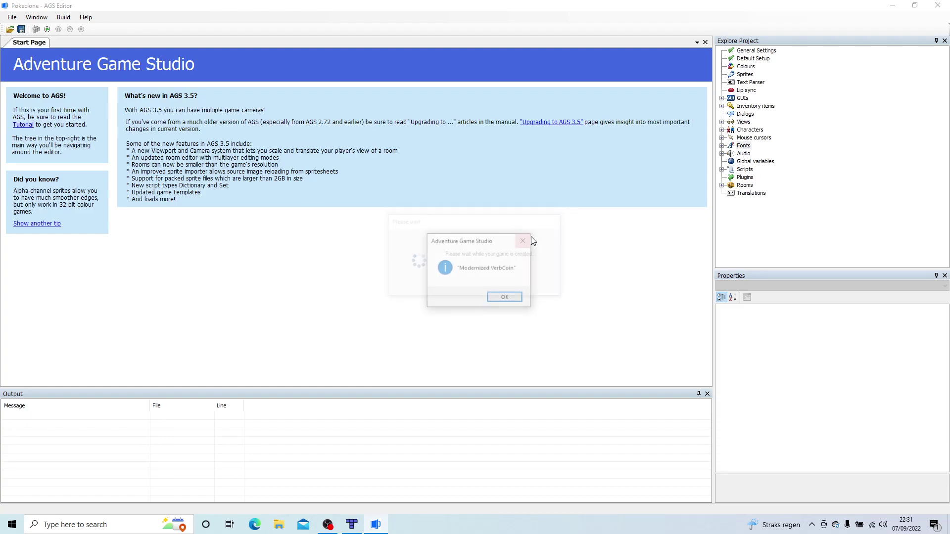
pyautogui.click(505, 299)
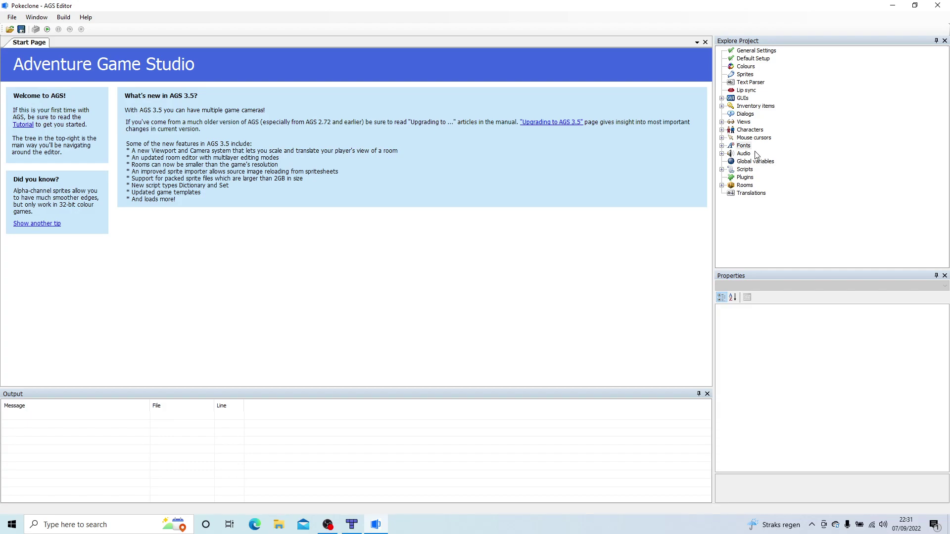
# - Open room 1 for editing and replace its main background with the PlayerHouse image from the Artwork folder's Rooms subfolder, accepting the different size
pyautogui.click(724, 185)
pyautogui.doubleClick(747, 194)
pyautogui.doubleClick(767, 201)
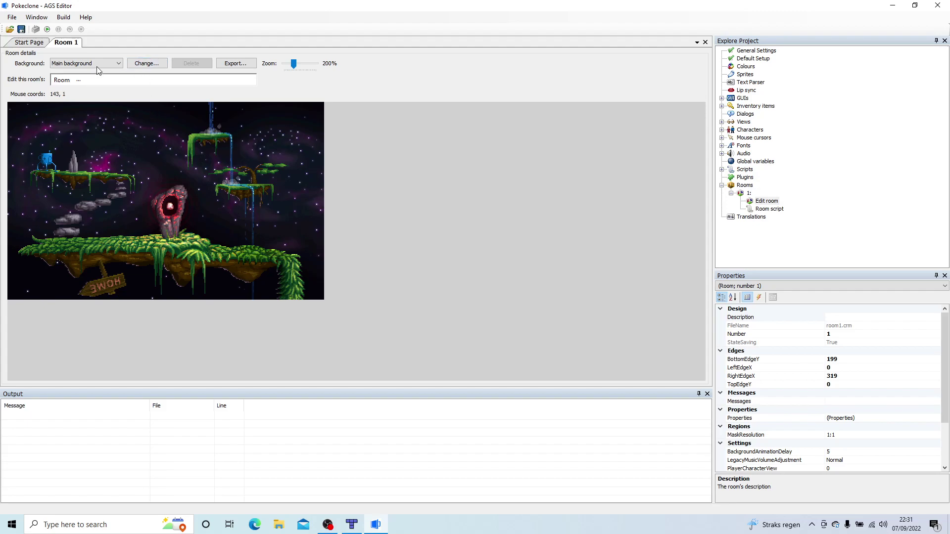
pyautogui.click(147, 63)
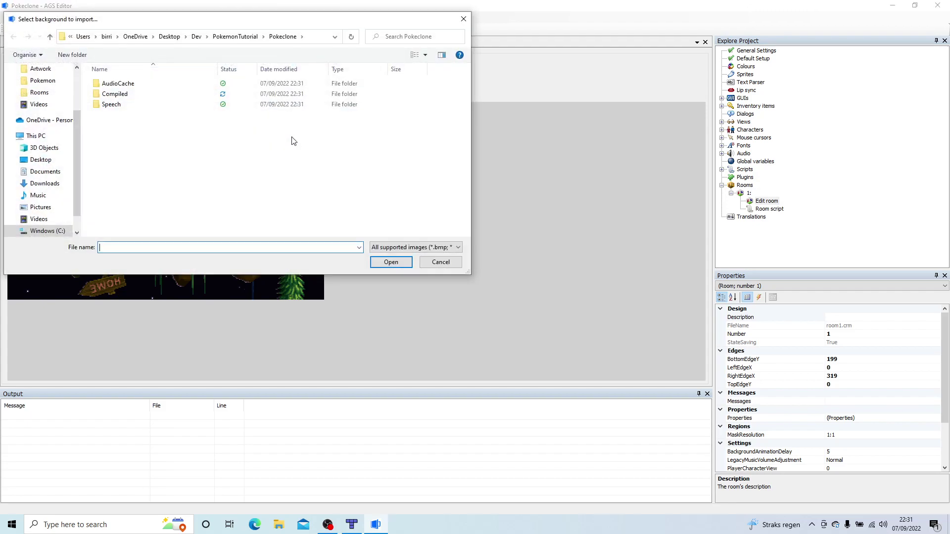
pyautogui.click(234, 38)
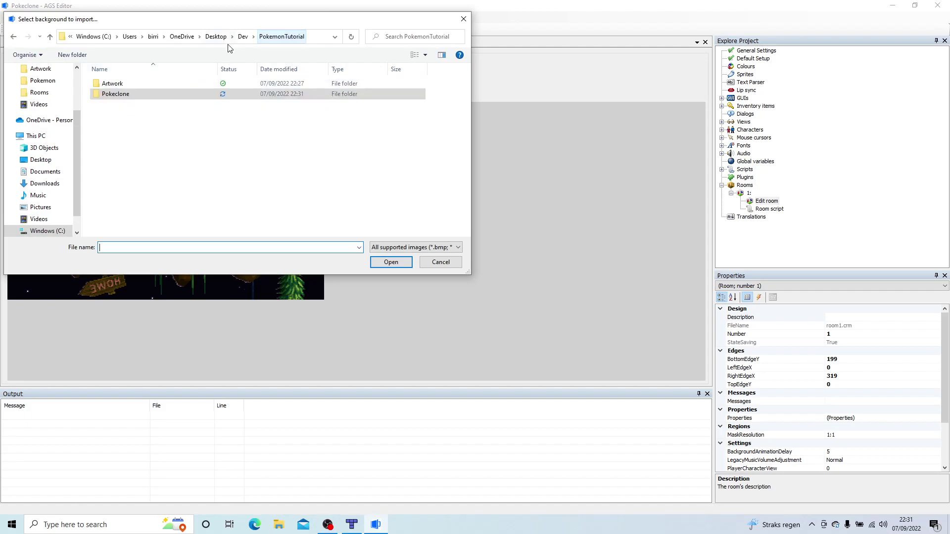
pyautogui.doubleClick(118, 84)
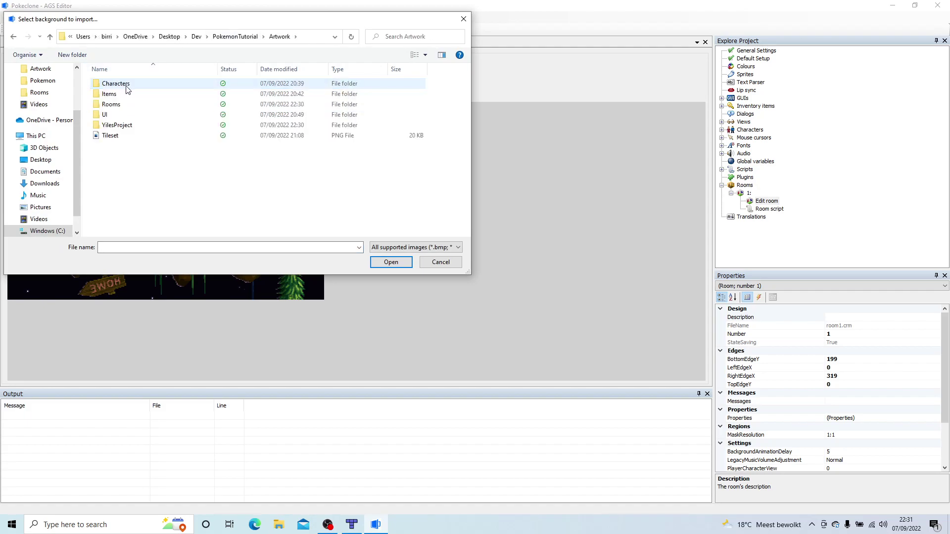
pyautogui.doubleClick(106, 114)
pyautogui.click(11, 37)
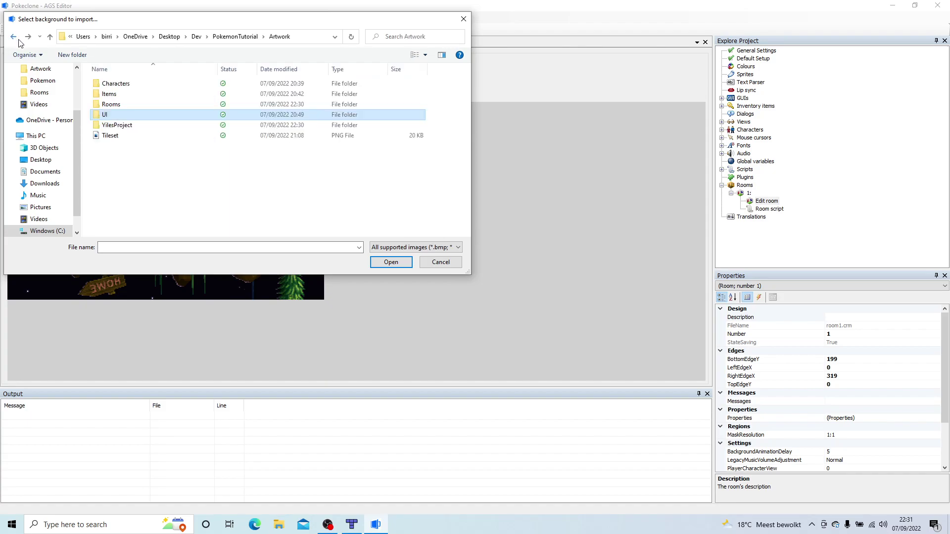
pyautogui.doubleClick(110, 102)
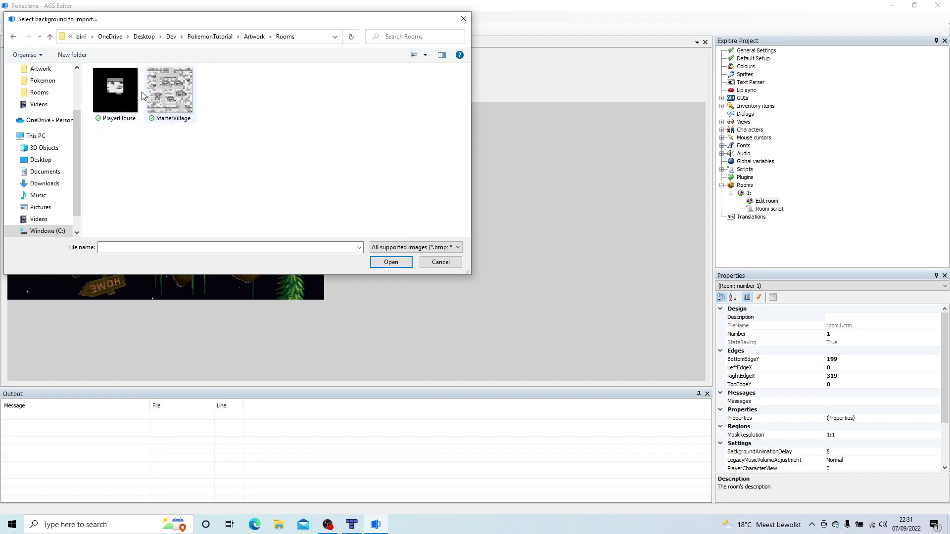
pyautogui.doubleClick(148, 92)
pyautogui.click(510, 299)
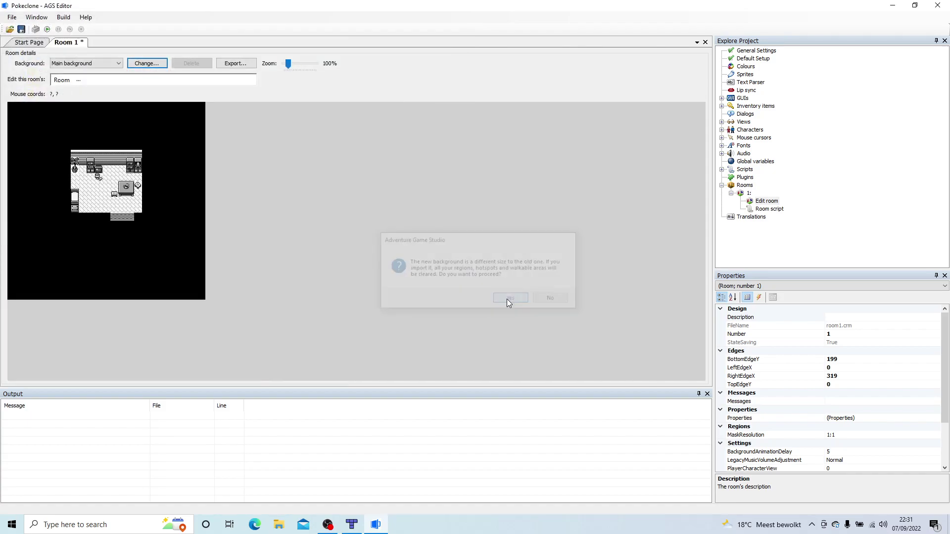
# - Set the description of room 1 to PlayerHouse
pyautogui.scroll(3, 307, 292)
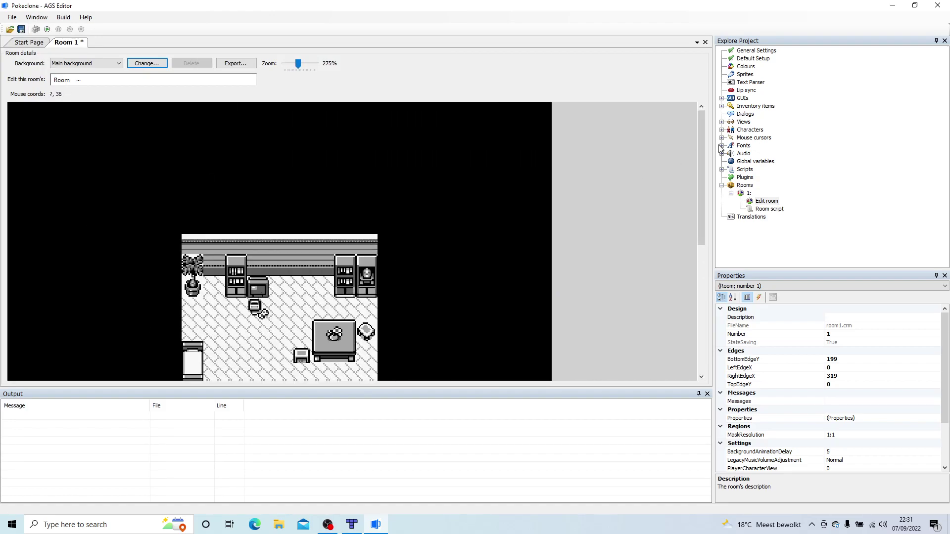
pyautogui.moveTo(702, 144); pyautogui.dragTo(702, 186)
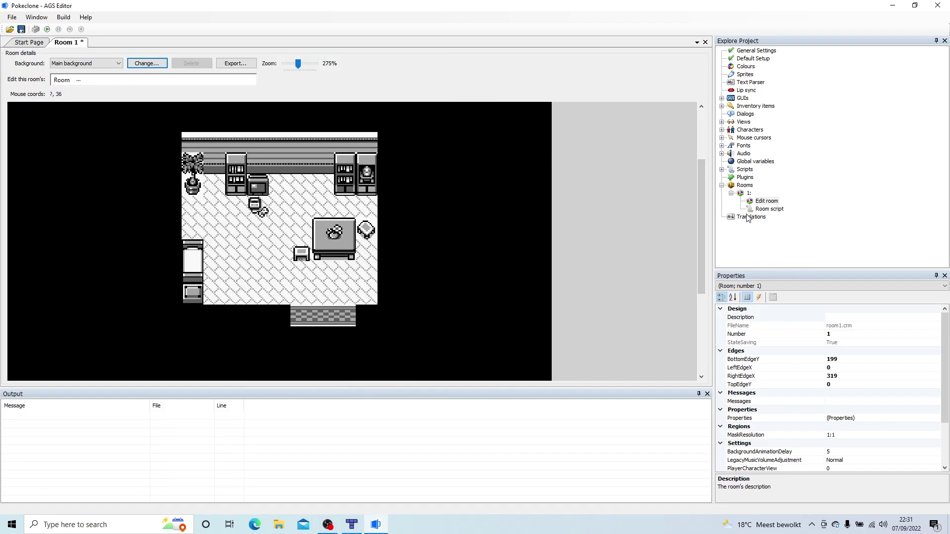
pyautogui.click(749, 193)
pyautogui.click(846, 316)
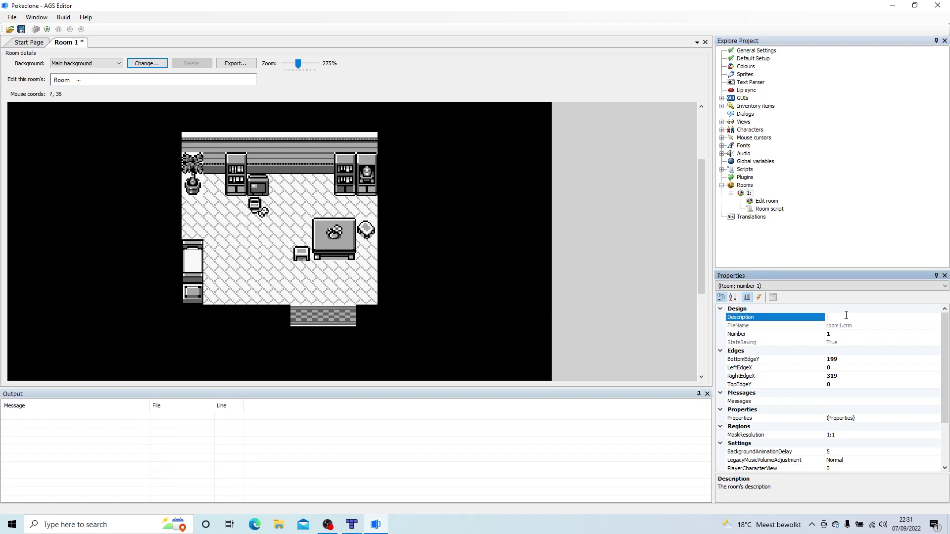
pyautogui.write('PlayerHouse')
pyautogui.press('Return')
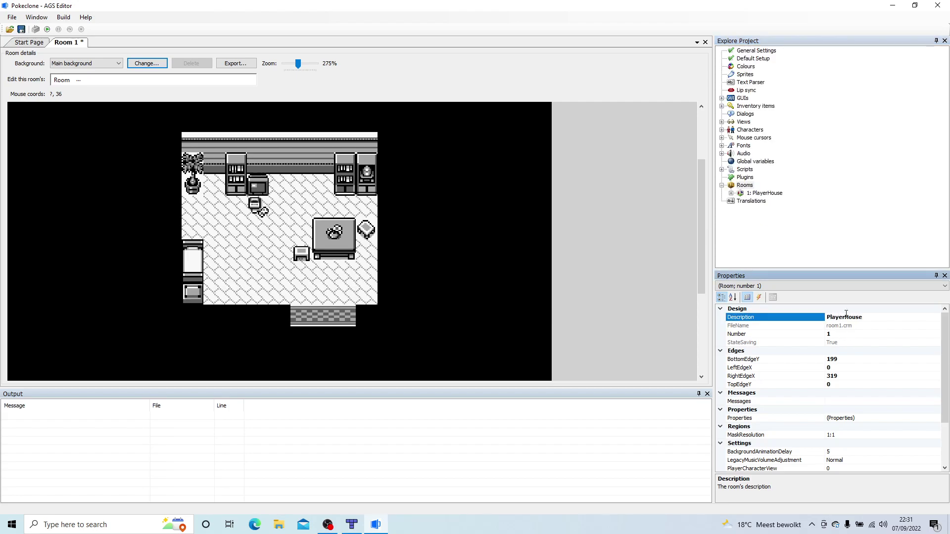
# - Create a blank room with number 2 and open it for editing, saving the changes to the PlayerHouse room
pyautogui.rightClick(747, 187)
pyautogui.click(769, 194)
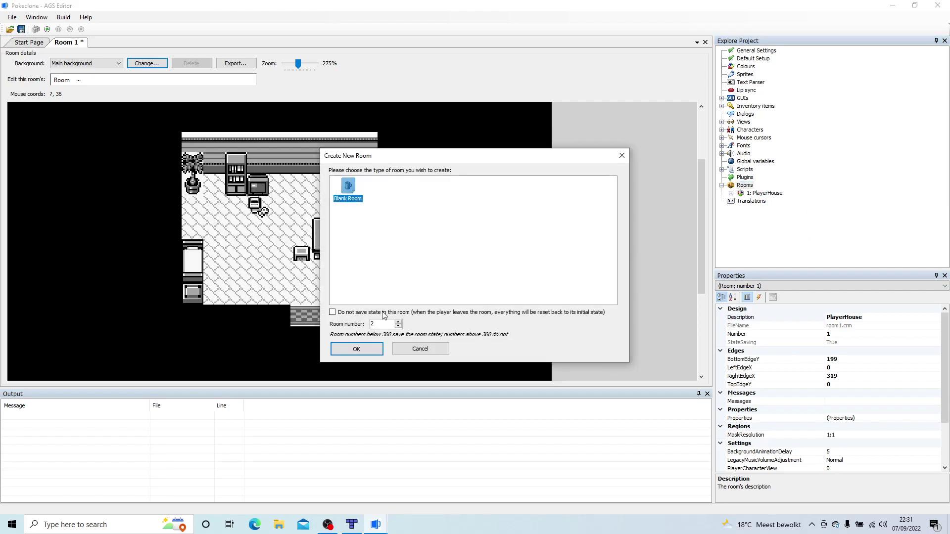
pyautogui.click(345, 347)
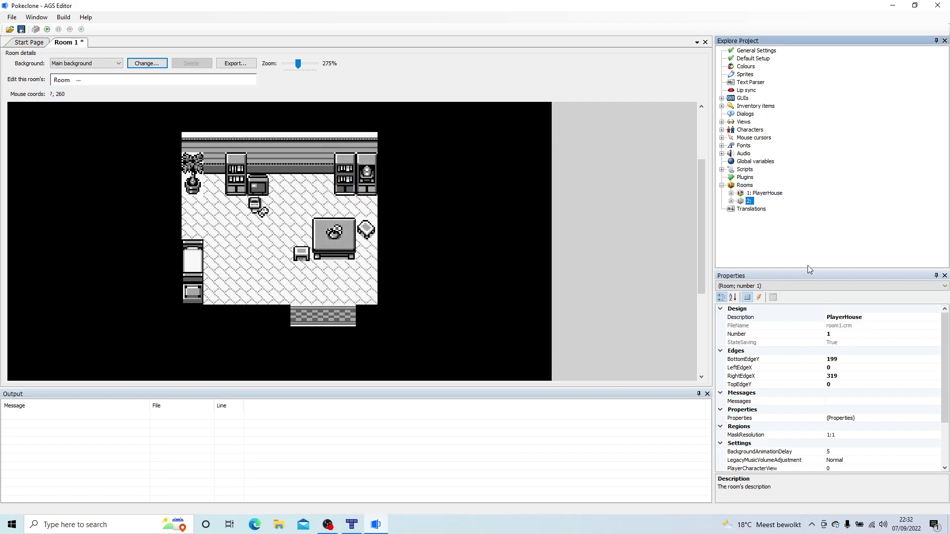
pyautogui.doubleClick(750, 201)
pyautogui.doubleClick(763, 212)
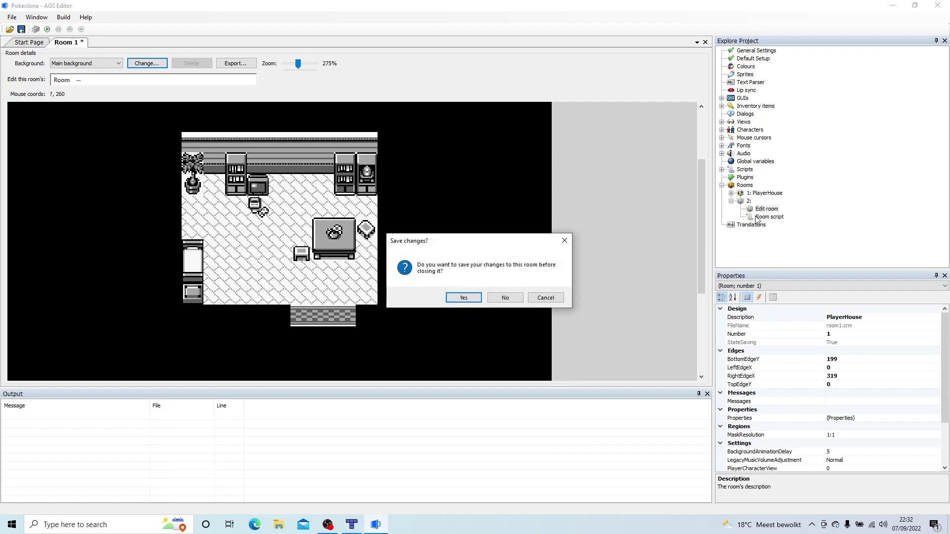
pyautogui.click(448, 299)
# - Replace room 2's main background with the StarterVillage image, accepting the different size
pyautogui.click(147, 63)
pyautogui.click(188, 104)
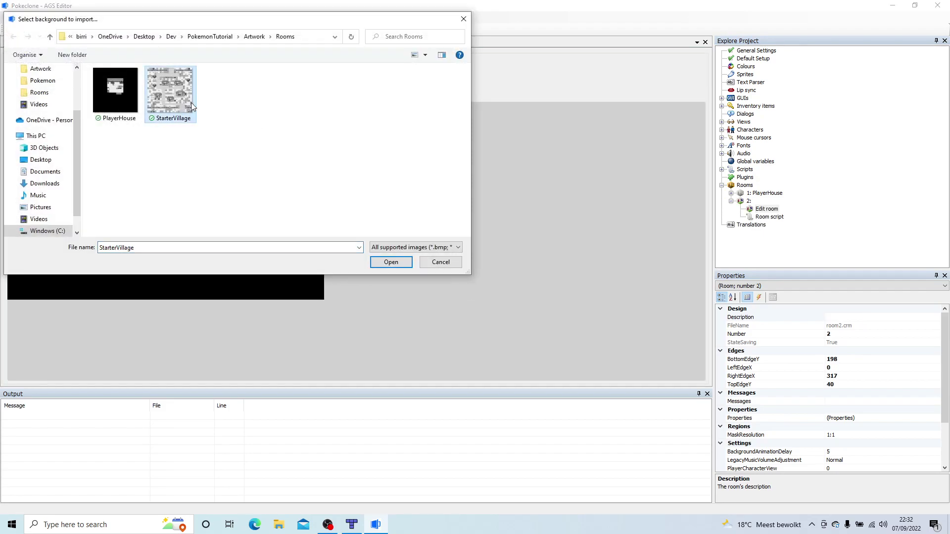
pyautogui.click(389, 262)
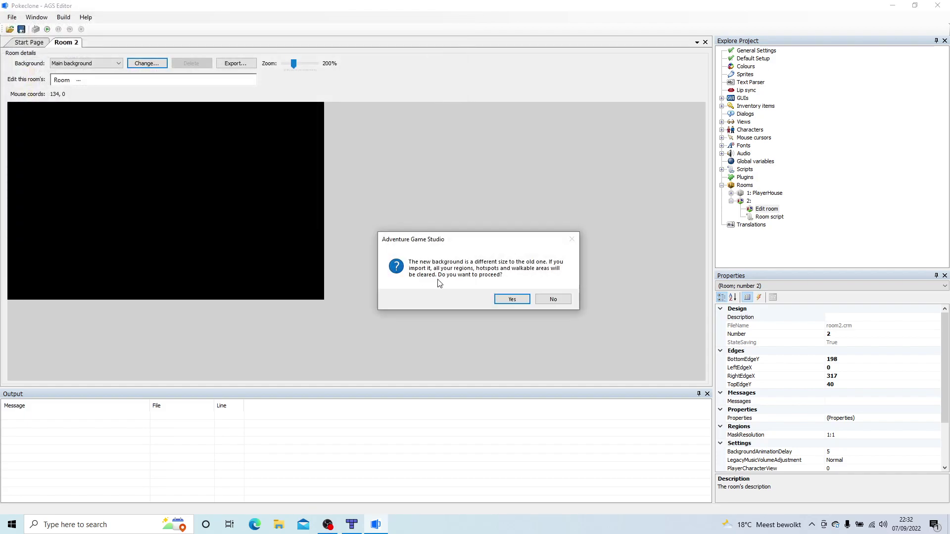
pyautogui.click(507, 300)
pyautogui.scroll(2, 242, 284)
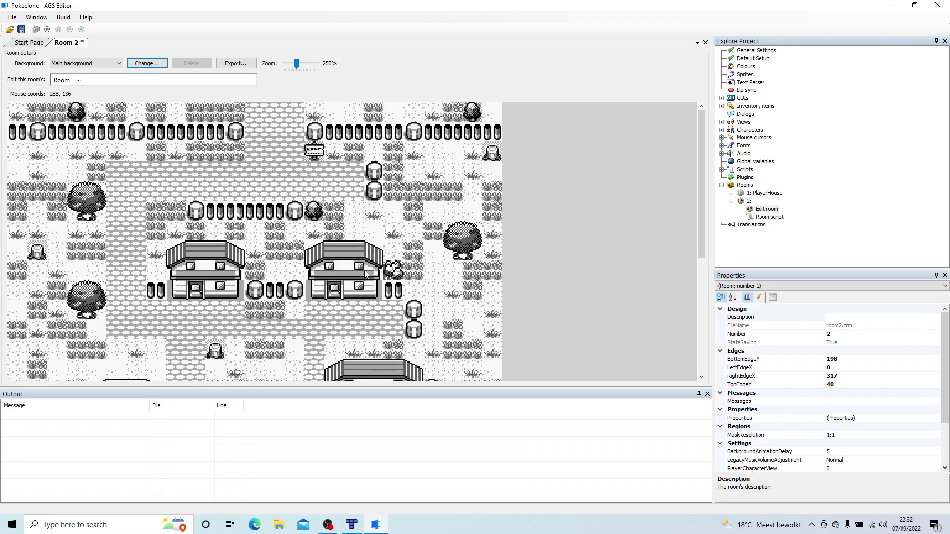
# - Set the description of room 2 to StarterVillage
pyautogui.click(869, 316)
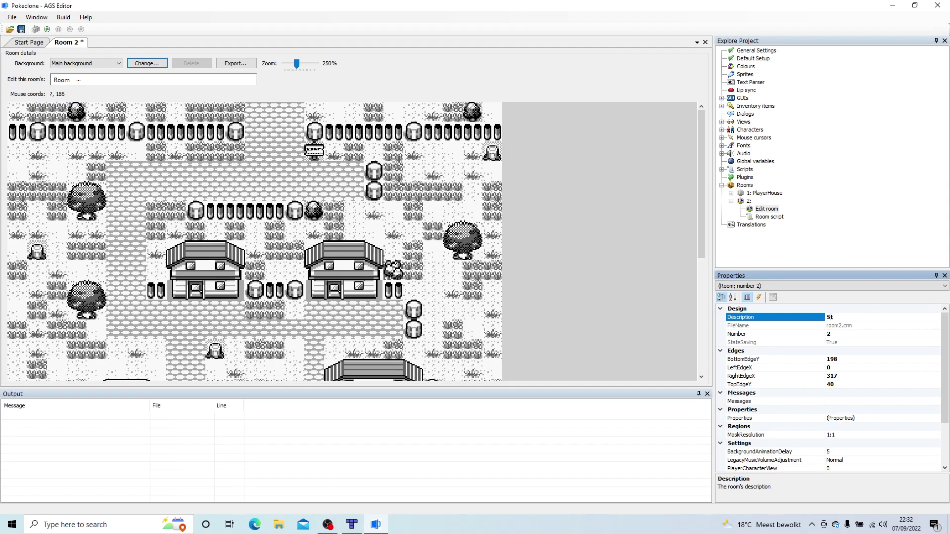
pyautogui.write('StarterVillage')
pyautogui.press('Return')
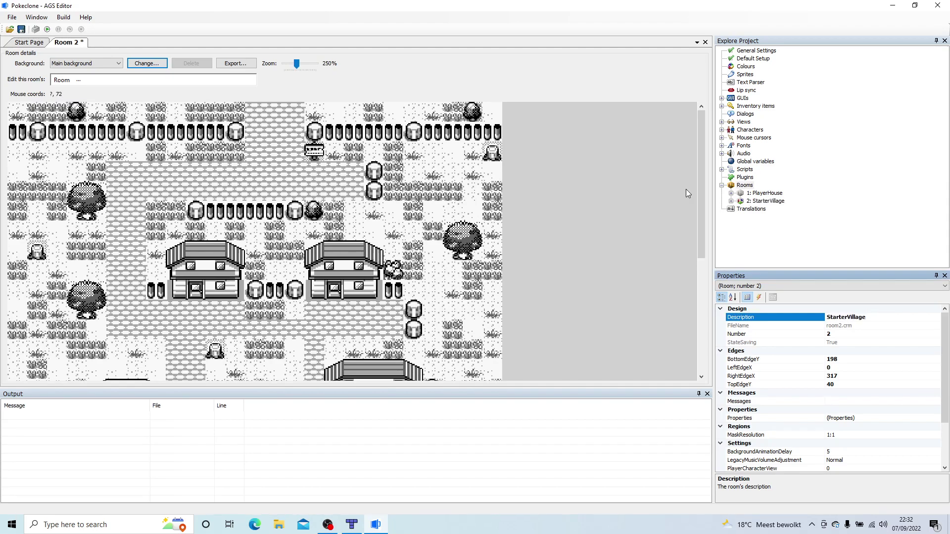
pyautogui.moveTo(702, 162); pyautogui.dragTo(722, 207)
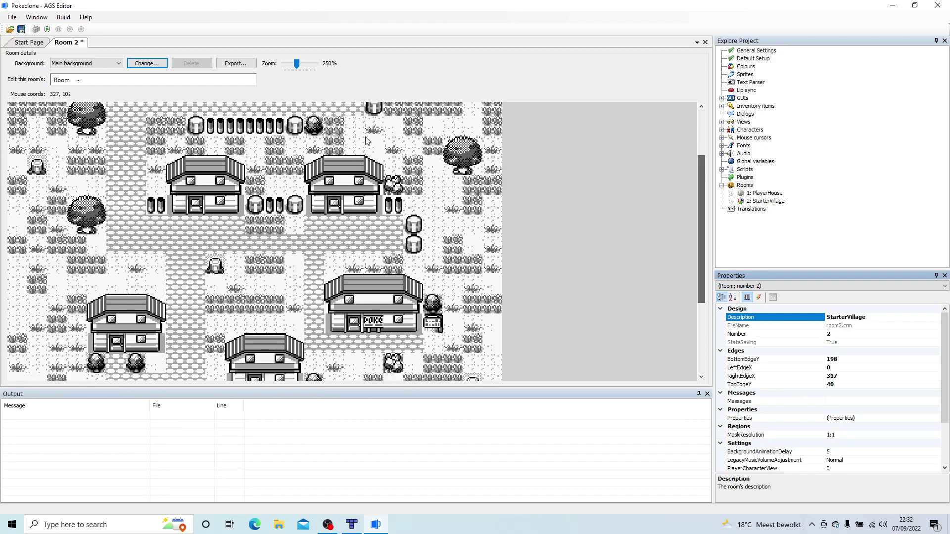
pyautogui.click(767, 203)
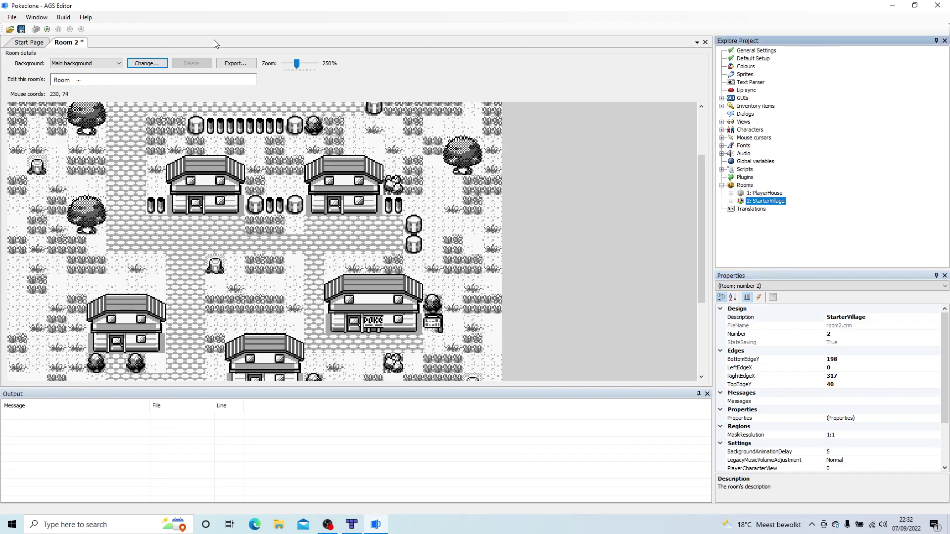
# - Reopen the PlayerHouse room, saving the StarterVillage room's changes, and switch to editing its walkable areas
pyautogui.doubleClick(770, 193)
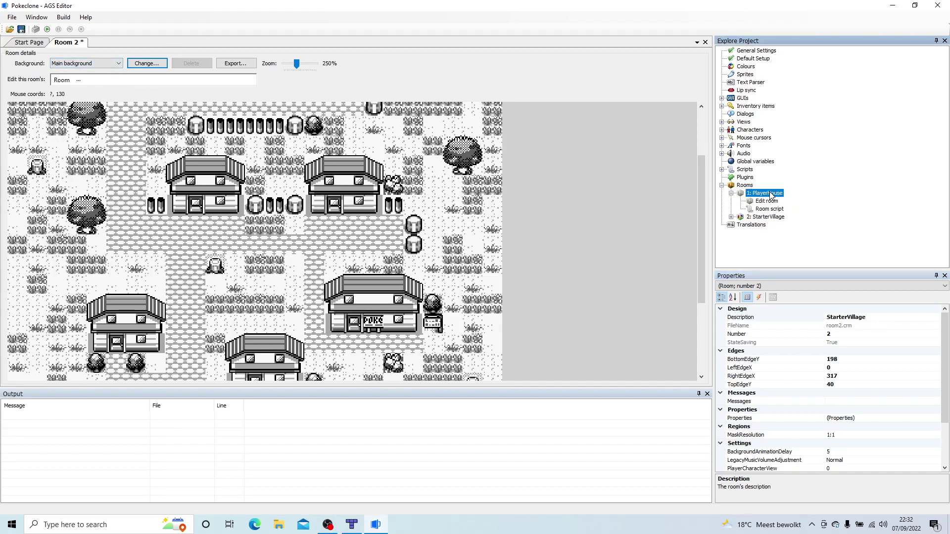
pyautogui.doubleClick(768, 202)
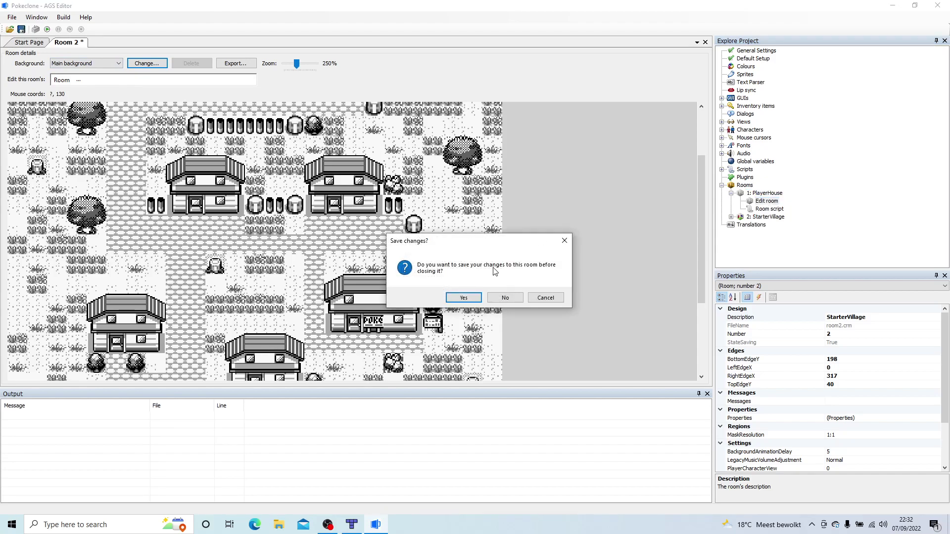
pyautogui.click(476, 300)
pyautogui.scroll(2, 87, 202)
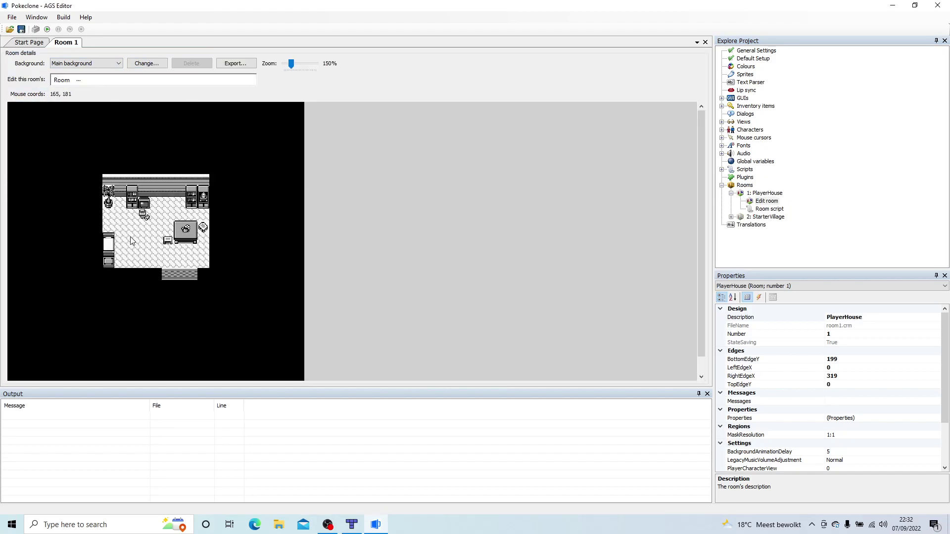
pyautogui.click(79, 82)
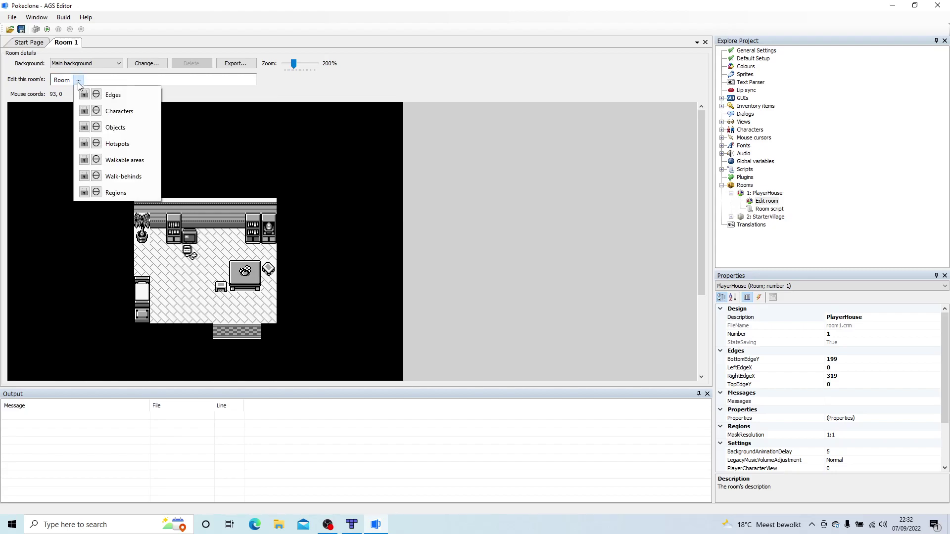
pyautogui.click(124, 161)
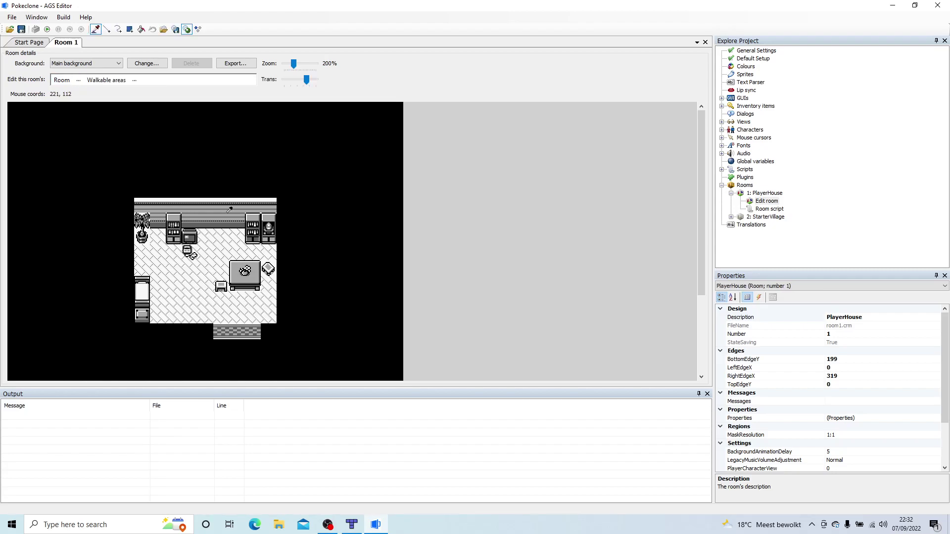
# - Cover the PlayerHouse floor between the bookshelves, beside the table and above the bed with rectangles of walkable area ID 1
pyautogui.click(130, 30)
pyautogui.scroll(4, 284, 271)
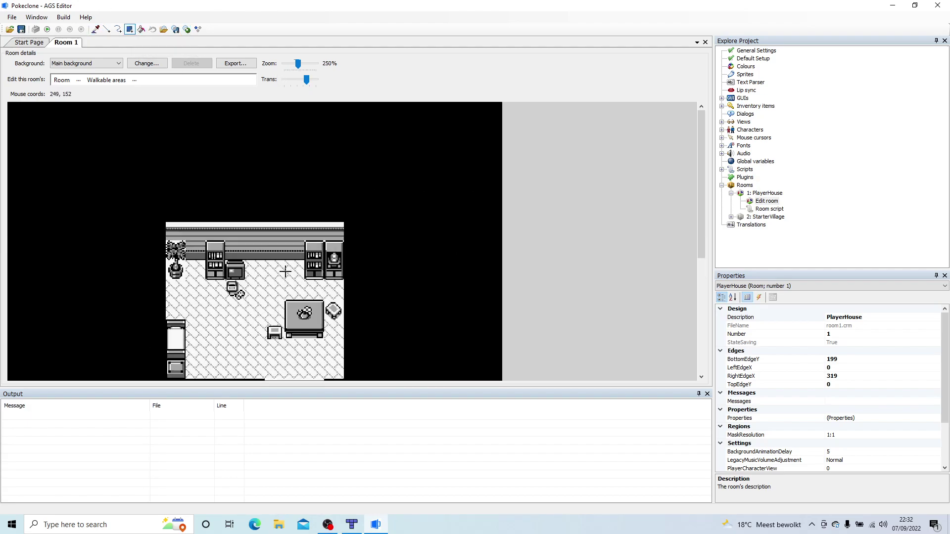
pyautogui.moveTo(701, 162); pyautogui.dragTo(702, 239)
pyautogui.scroll(1, 556, 229)
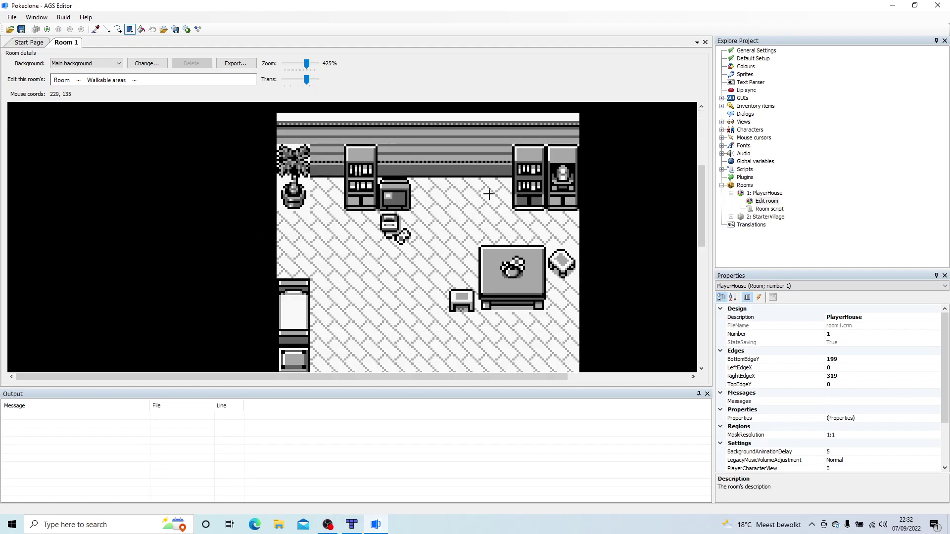
pyautogui.moveTo(501, 182); pyautogui.dragTo(418, 238)
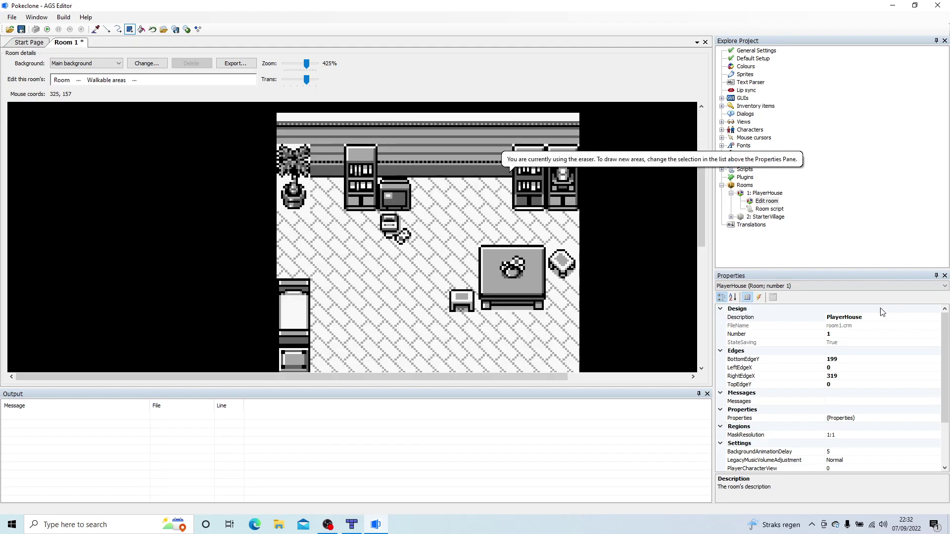
pyautogui.click(839, 286)
pyautogui.click(785, 310)
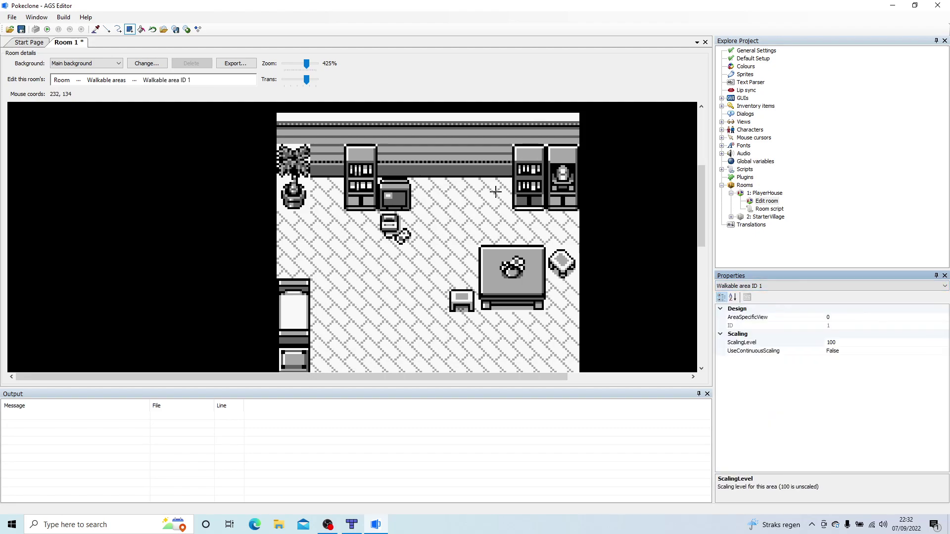
pyautogui.moveTo(506, 184); pyautogui.dragTo(420, 283)
pyautogui.moveTo(426, 247); pyautogui.dragTo(323, 367)
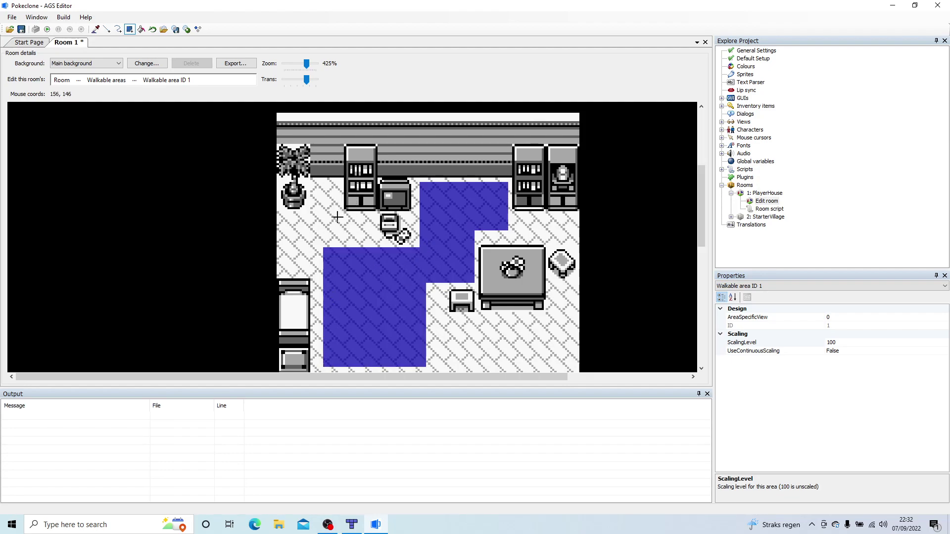
pyautogui.moveTo(374, 220); pyautogui.dragTo(287, 268)
# - Extend the PlayerHouse walkable area over the floor below the table and onto the doormat, and save the room
pyautogui.moveTo(698, 203); pyautogui.dragTo(703, 224)
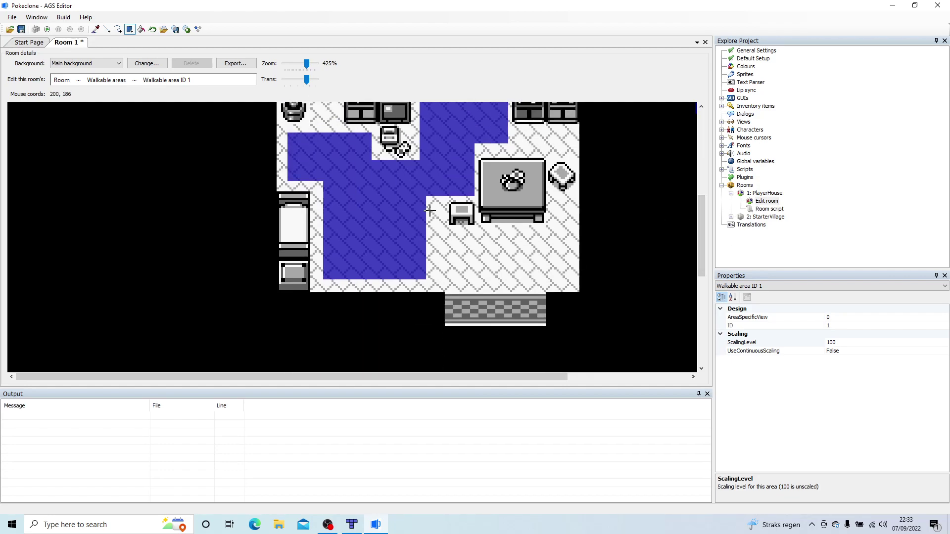
pyautogui.moveTo(439, 191); pyautogui.dragTo(571, 237)
pyautogui.moveTo(538, 316); pyautogui.dragTo(451, 252)
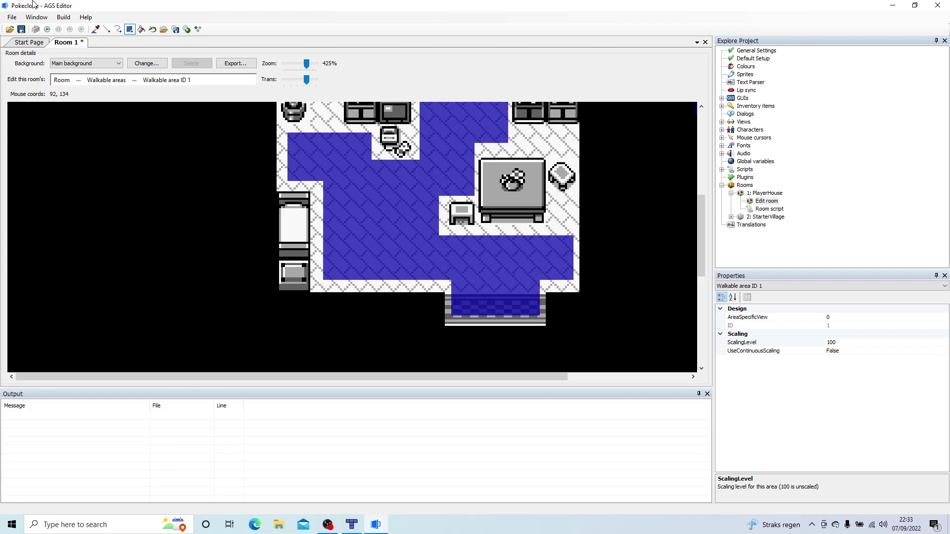
pyautogui.click(21, 29)
# - Open the StarterVillage room for editing and switch to its walkable areas
pyautogui.click(731, 193)
pyautogui.click(761, 201)
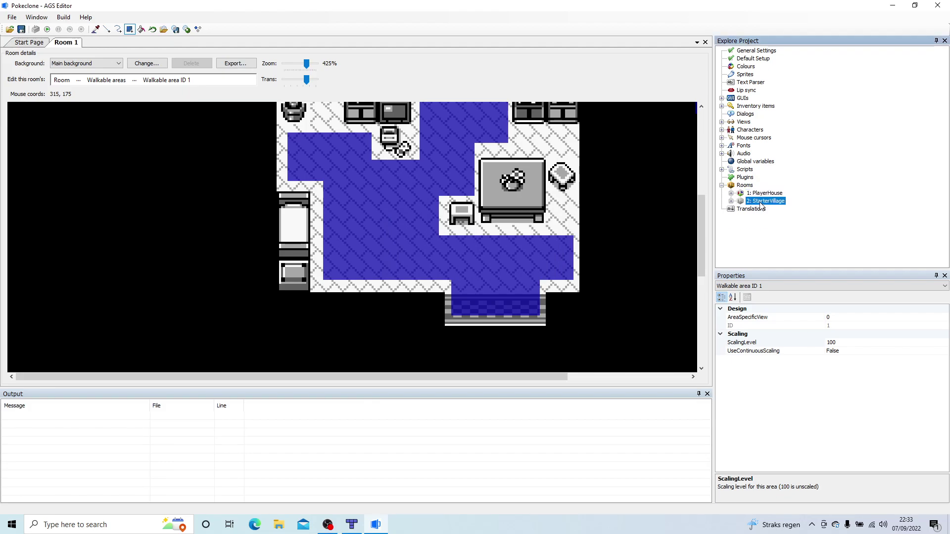
pyautogui.doubleClick(766, 203)
pyautogui.doubleClick(765, 209)
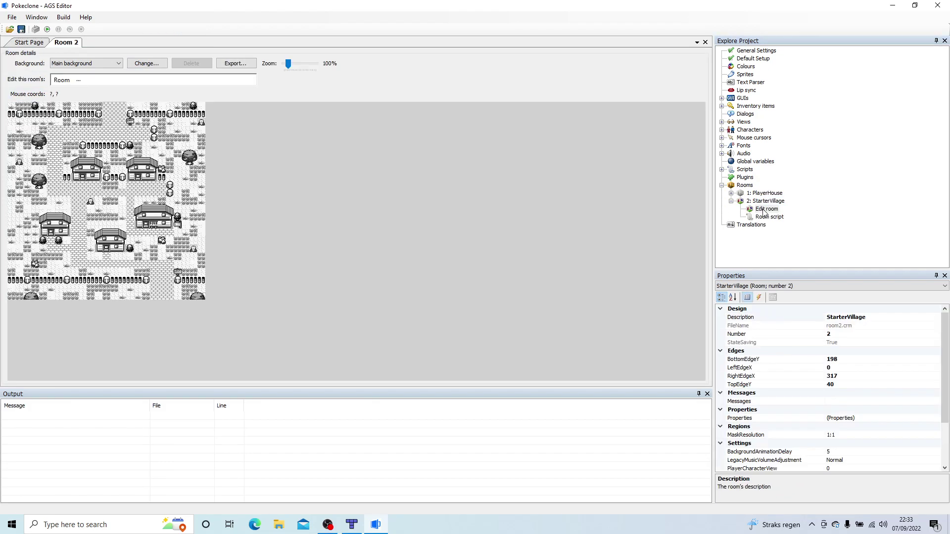
pyautogui.moveTo(289, 64); pyautogui.dragTo(315, 65)
pyautogui.moveTo(701, 141); pyautogui.dragTo(700, 187)
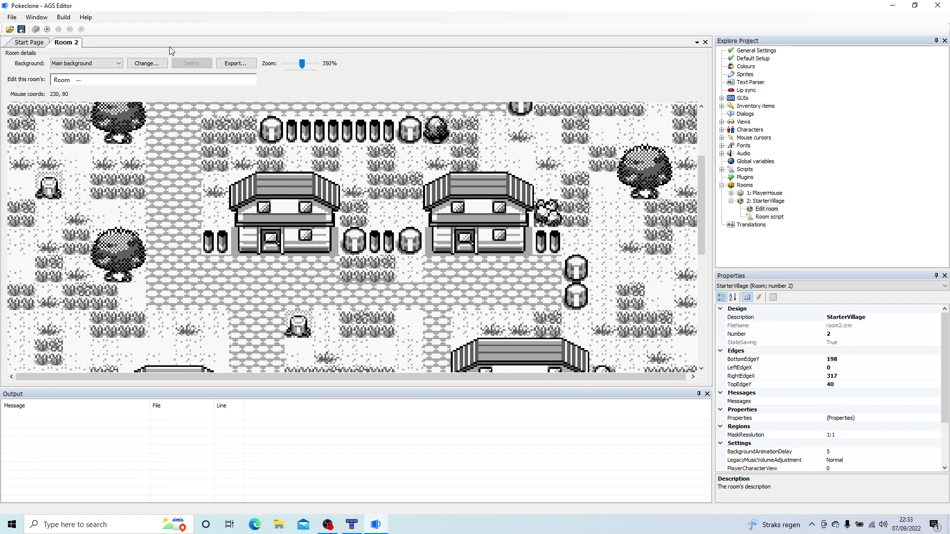
pyautogui.click(78, 80)
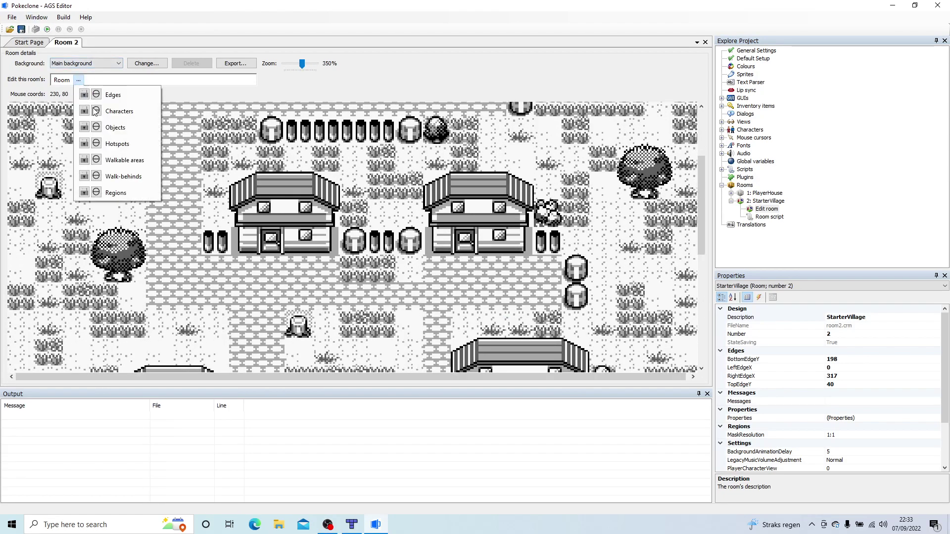
pyautogui.click(125, 160)
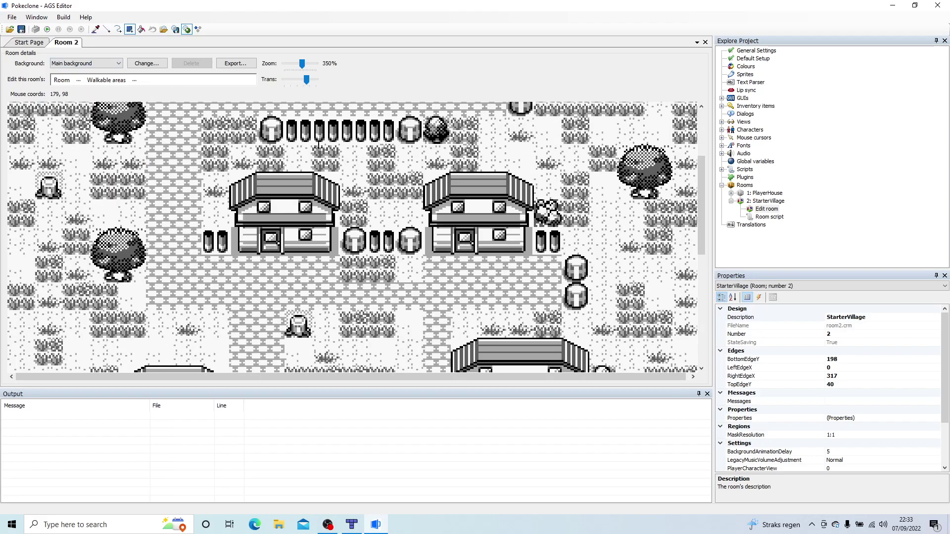
# - Fill the entire StarterVillage map with walkable area ID 1
pyautogui.click(141, 29)
pyautogui.click(197, 185)
pyautogui.click(801, 286)
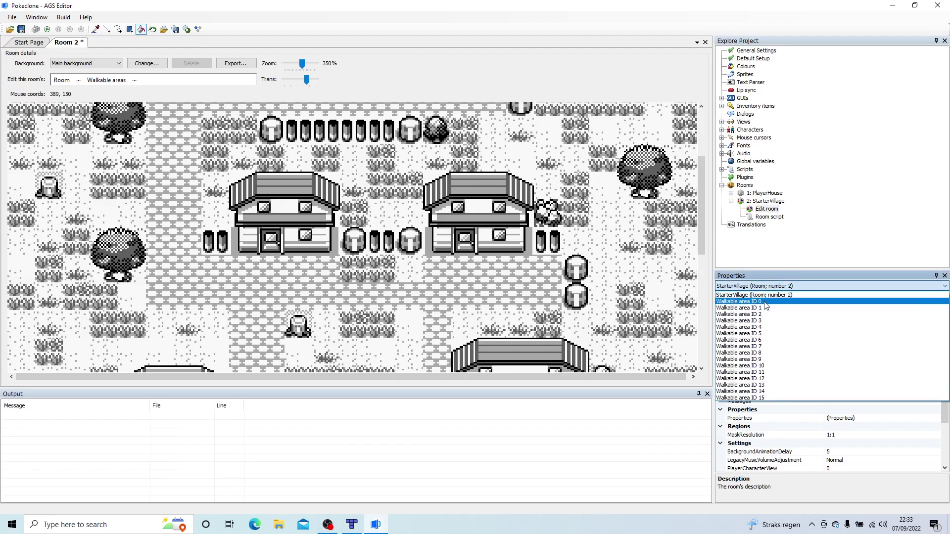
pyautogui.click(765, 308)
pyautogui.click(384, 196)
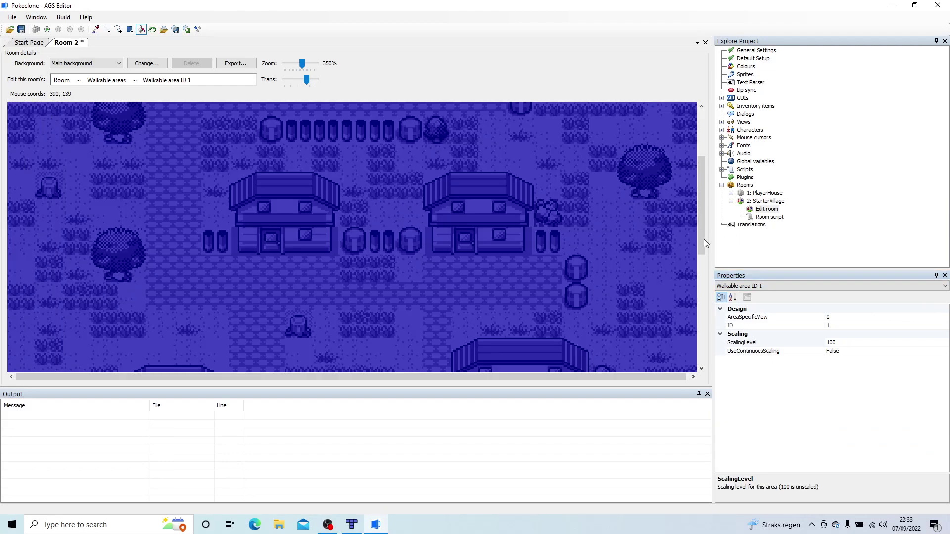
# - Erase the walkable area with rectangles over the two northern houses, the posts beside them and the fence row above
pyautogui.moveTo(666, 389); pyautogui.dragTo(663, 463)
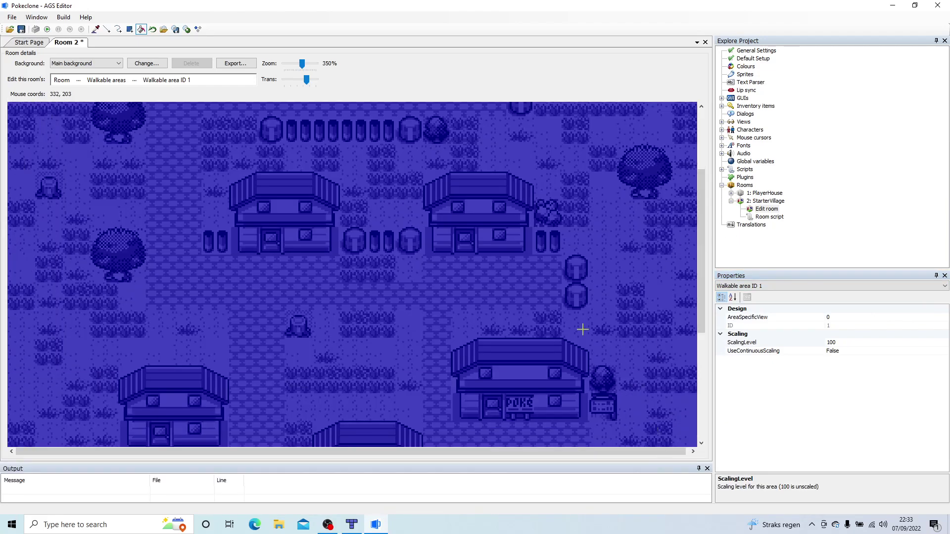
pyautogui.click(130, 30)
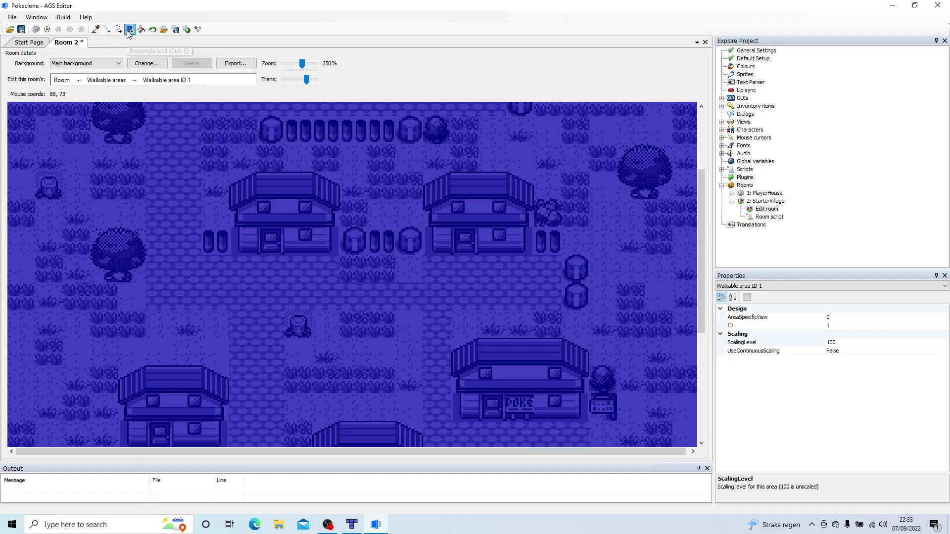
pyautogui.click(751, 287)
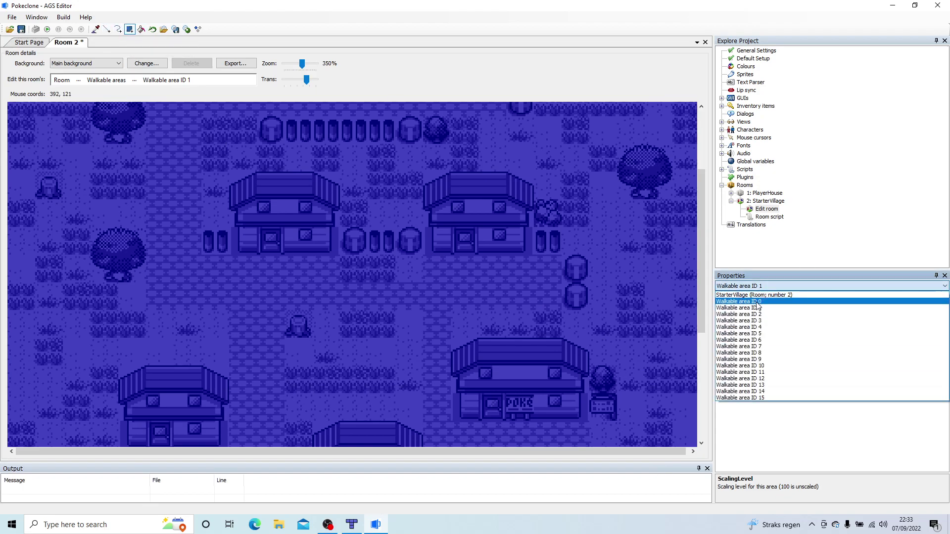
pyautogui.click(746, 302)
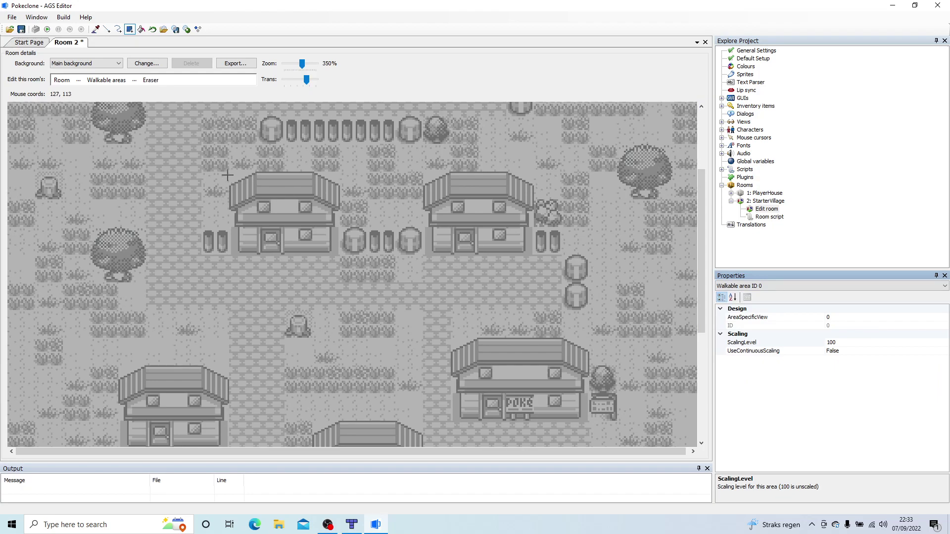
pyautogui.moveTo(201, 228)
pyautogui.mouseDown()
pyautogui.moveTo(235, 254)
pyautogui.moveTo(246, 234)
pyautogui.moveTo(277, 243)
pyautogui.moveTo(237, 242)
pyautogui.moveTo(300, 255)
pyautogui.moveTo(584, 266)
pyautogui.moveTo(526, 187)
pyautogui.moveTo(535, 188)
pyautogui.moveTo(415, 245)
pyautogui.mouseUp()
pyautogui.moveTo(425, 170); pyautogui.dragTo(533, 200)
pyautogui.moveTo(456, 110)
pyautogui.mouseDown()
pyautogui.moveTo(445, 122)
pyautogui.moveTo(255, 148)
pyautogui.mouseUp()
pyautogui.moveTo(343, 174)
pyautogui.mouseDown()
pyautogui.moveTo(329, 212)
pyautogui.moveTo(218, 253)
pyautogui.mouseUp()
pyautogui.moveTo(240, 164); pyautogui.dragTo(441, 249)
# - Erase the walkable area over the two eastern posts, the POKé building with its bush and sign, the central stump and the lower western tree
pyautogui.moveTo(559, 240); pyautogui.dragTo(598, 321)
pyautogui.moveTo(619, 424)
pyautogui.mouseDown()
pyautogui.moveTo(443, 340)
pyautogui.moveTo(470, 363)
pyautogui.mouseUp()
pyautogui.moveTo(593, 339); pyautogui.dragTo(452, 419)
pyautogui.moveTo(449, 342)
pyautogui.mouseDown()
pyautogui.moveTo(462, 396)
pyautogui.moveTo(486, 422)
pyautogui.mouseUp()
pyautogui.moveTo(319, 340)
pyautogui.mouseDown()
pyautogui.moveTo(286, 308)
pyautogui.moveTo(274, 345)
pyautogui.mouseUp()
pyautogui.moveTo(146, 287); pyautogui.dragTo(82, 220)
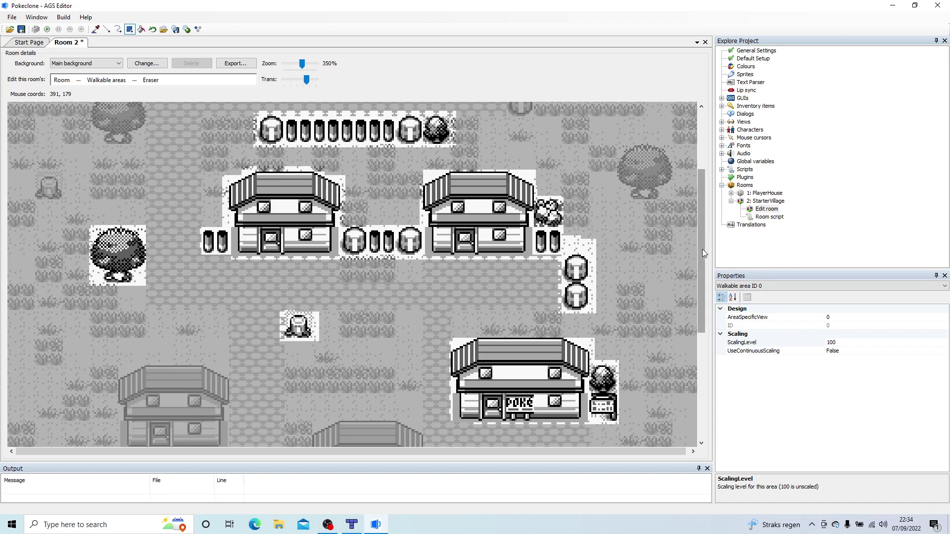
# - Erase the walkable area over the grass beside the upper western tree and over the stump near the western edge
pyautogui.scroll(3, 703, 249)
pyautogui.moveTo(80, 177)
pyautogui.mouseDown()
pyautogui.moveTo(149, 238)
pyautogui.moveTo(85, 245)
pyautogui.mouseUp()
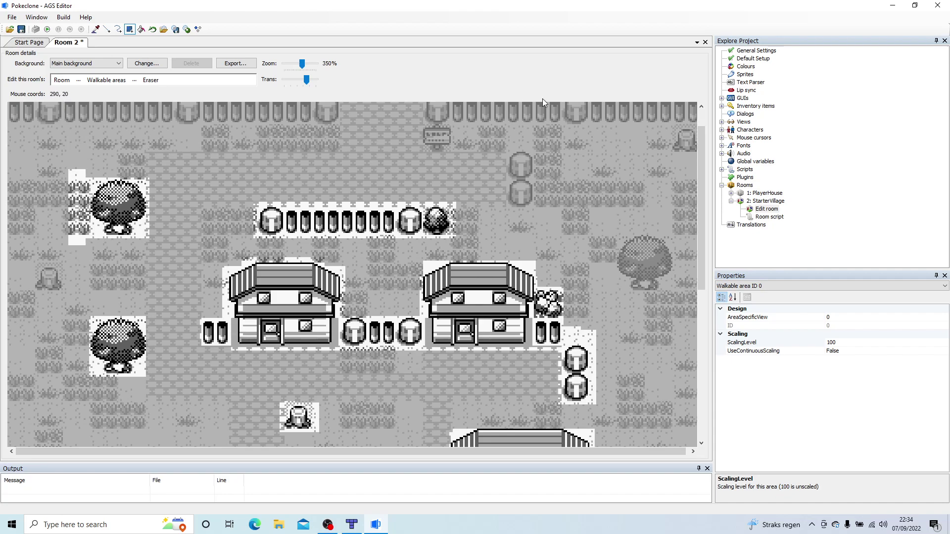
pyautogui.moveTo(33, 266); pyautogui.dragTo(74, 297)
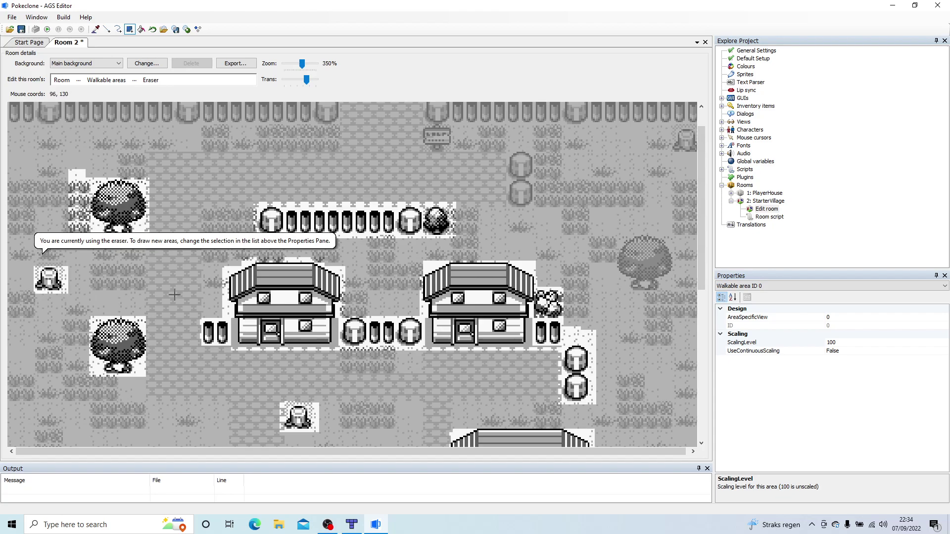
# - Erase the walkable area over the southwestern house, the two bushes below it and the rocks farther south
pyautogui.moveTo(703, 279); pyautogui.dragTo(693, 340)
pyautogui.moveTo(223, 328); pyautogui.dragTo(118, 247)
pyautogui.moveTo(176, 326); pyautogui.dragTo(203, 363)
pyautogui.moveTo(147, 326); pyautogui.dragTo(114, 370)
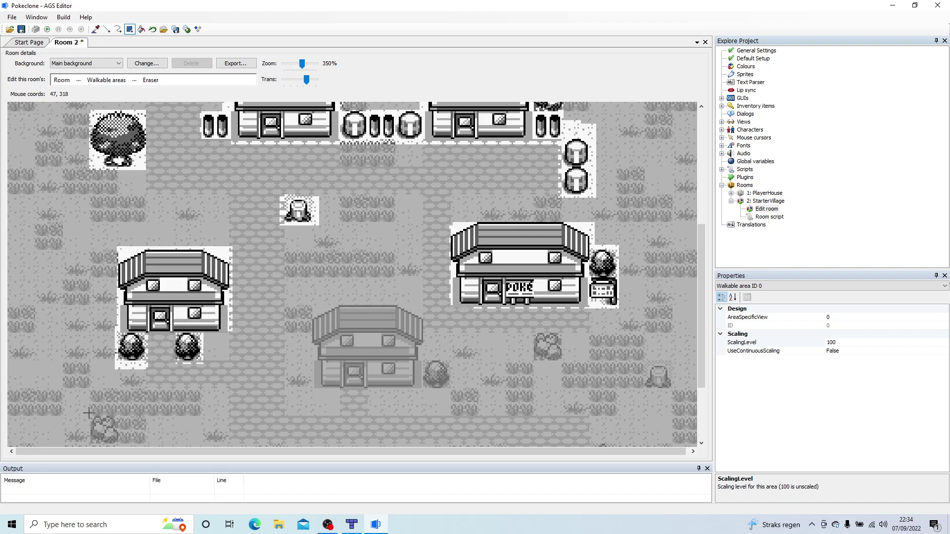
pyautogui.moveTo(89, 413); pyautogui.dragTo(121, 451)
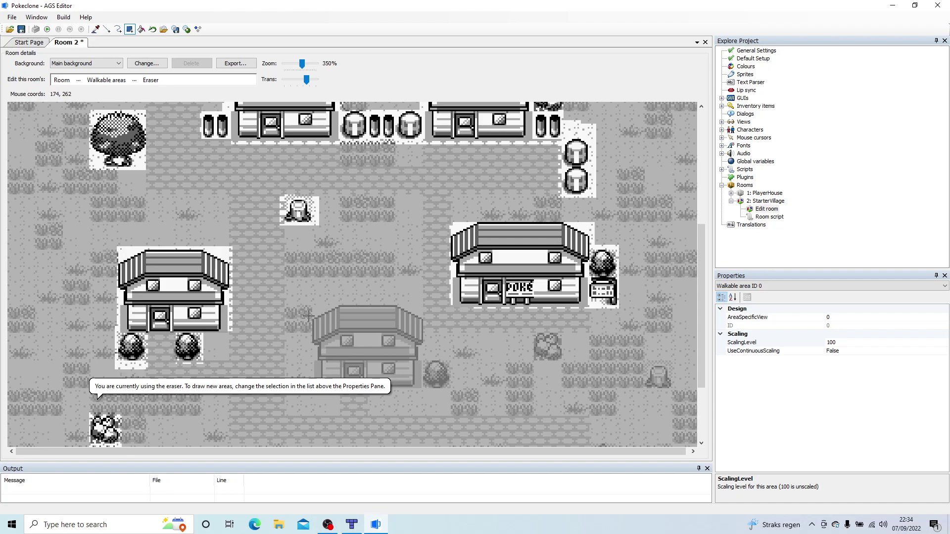
# - Erase the walkable area over the south-central house, its adjacent bush, and the rocks and stump to the east
pyautogui.moveTo(309, 309); pyautogui.dragTo(432, 394)
pyautogui.moveTo(408, 300); pyautogui.dragTo(325, 332)
pyautogui.moveTo(421, 357); pyautogui.dragTo(449, 394)
pyautogui.moveTo(533, 330); pyautogui.dragTo(565, 365)
pyautogui.moveTo(644, 362); pyautogui.dragTo(681, 401)
# - Erase the walkable area over the large eastern tree and the stump in the northeast corner
pyautogui.moveTo(705, 339); pyautogui.dragTo(707, 229)
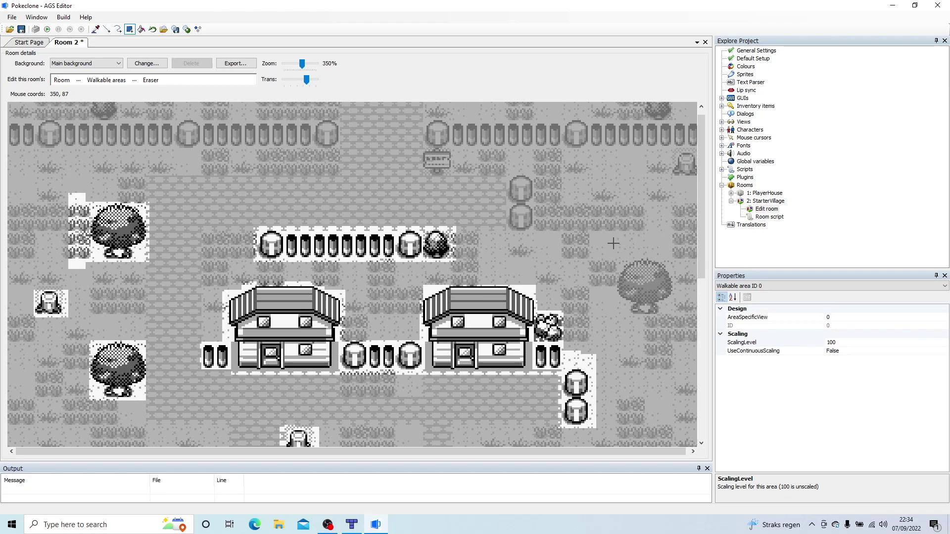
pyautogui.moveTo(614, 254); pyautogui.dragTo(681, 322)
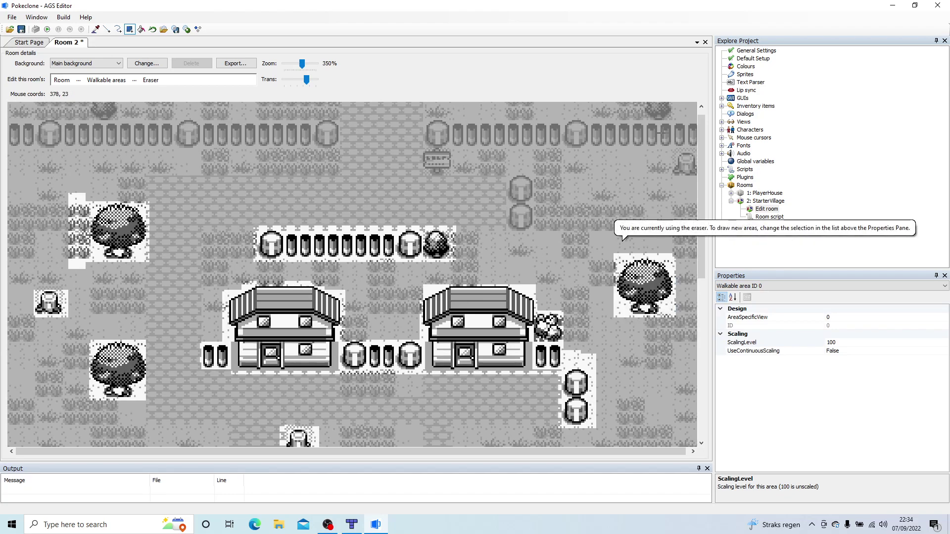
pyautogui.moveTo(668, 121)
pyautogui.mouseDown()
pyautogui.moveTo(691, 180)
pyautogui.moveTo(712, 174)
pyautogui.mouseUp()
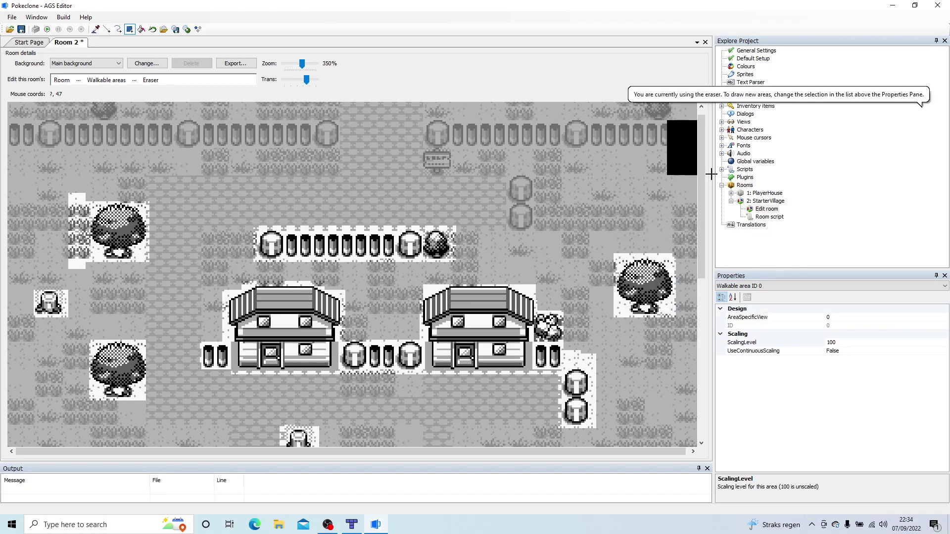
# - Erase the walkable area over the northern fences on both sides of the path and the two posts below the eastern fence
pyautogui.moveTo(408, 452); pyautogui.dragTo(522, 451)
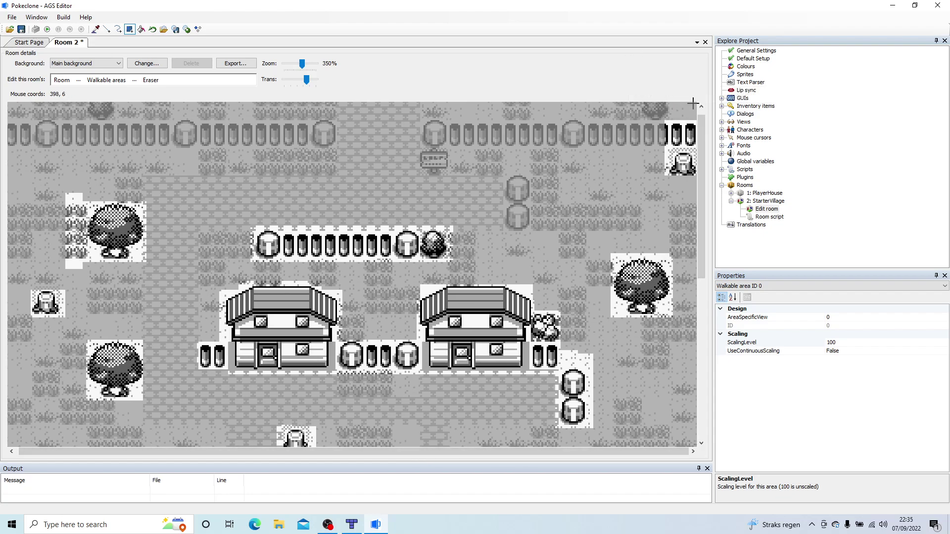
pyautogui.moveTo(419, 104)
pyautogui.mouseDown()
pyautogui.moveTo(456, 182)
pyautogui.moveTo(458, 147)
pyautogui.moveTo(704, 74)
pyautogui.mouseUp()
pyautogui.moveTo(504, 172); pyautogui.dragTo(534, 239)
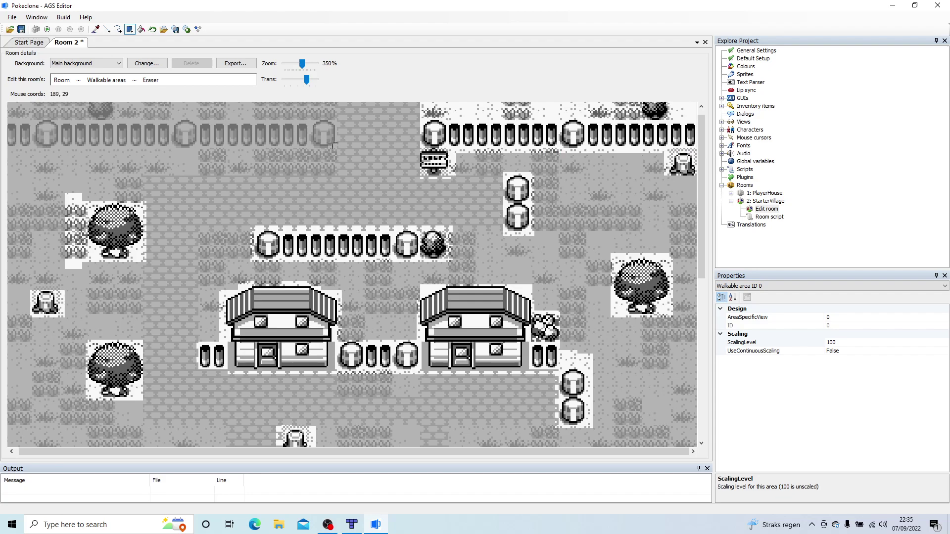
pyautogui.moveTo(336, 148)
pyautogui.mouseDown()
pyautogui.moveTo(195, 102)
pyautogui.moveTo(8, 102)
pyautogui.mouseUp()
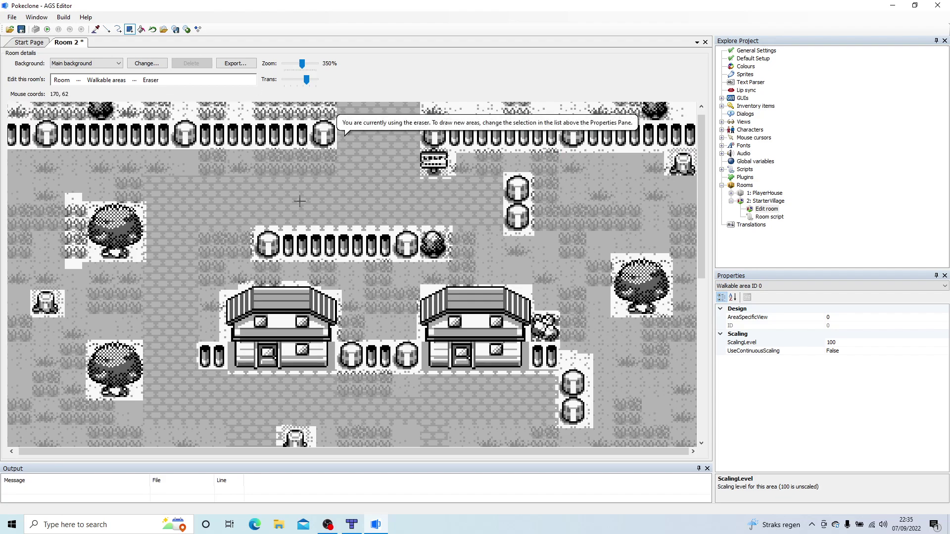
# - Erase the walkable area over the southern fences and ground on both sides of the path, including the sign
pyautogui.moveTo(703, 245); pyautogui.dragTo(703, 410)
pyautogui.moveTo(506, 361); pyautogui.dragTo(2, 396)
pyautogui.moveTo(506, 394)
pyautogui.mouseDown()
pyautogui.moveTo(431, 448)
pyautogui.moveTo(6, 449)
pyautogui.mouseUp()
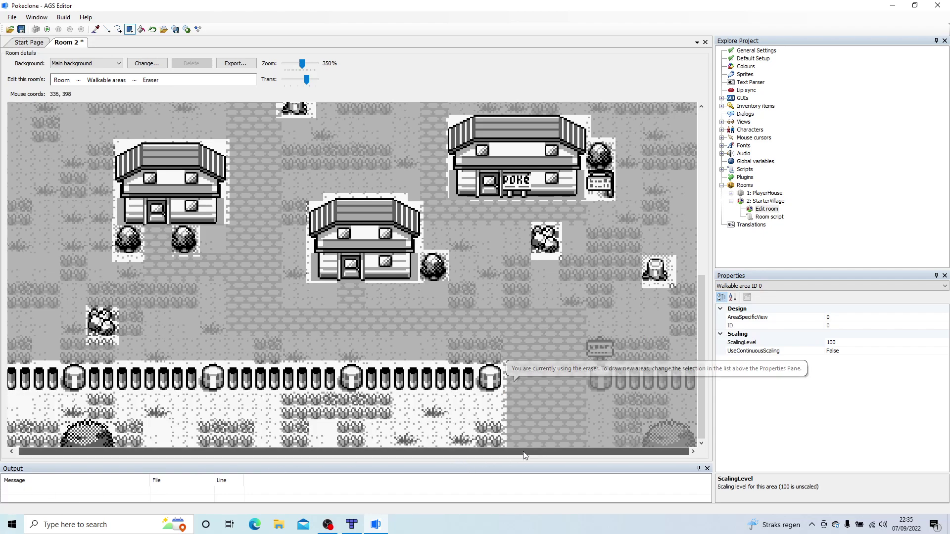
pyautogui.moveTo(587, 335); pyautogui.dragTo(625, 465)
pyautogui.moveTo(610, 364); pyautogui.dragTo(743, 455)
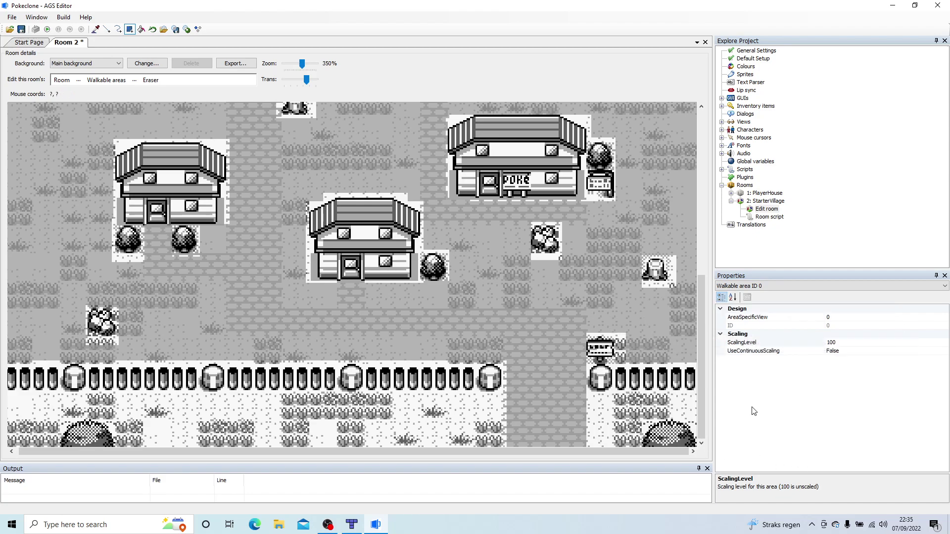
# - Review the village map for solid objects still marked walkable, reselecting walkable area ID 1 to highlight the area
pyautogui.moveTo(703, 345); pyautogui.dragTo(711, 195)
pyautogui.moveTo(438, 453); pyautogui.dragTo(315, 454)
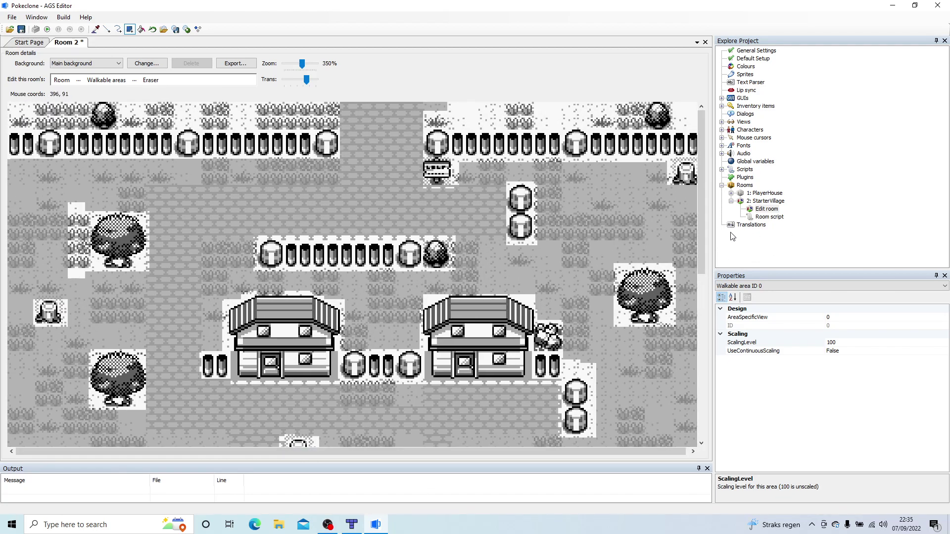
pyautogui.moveTo(699, 225); pyautogui.dragTo(687, 373)
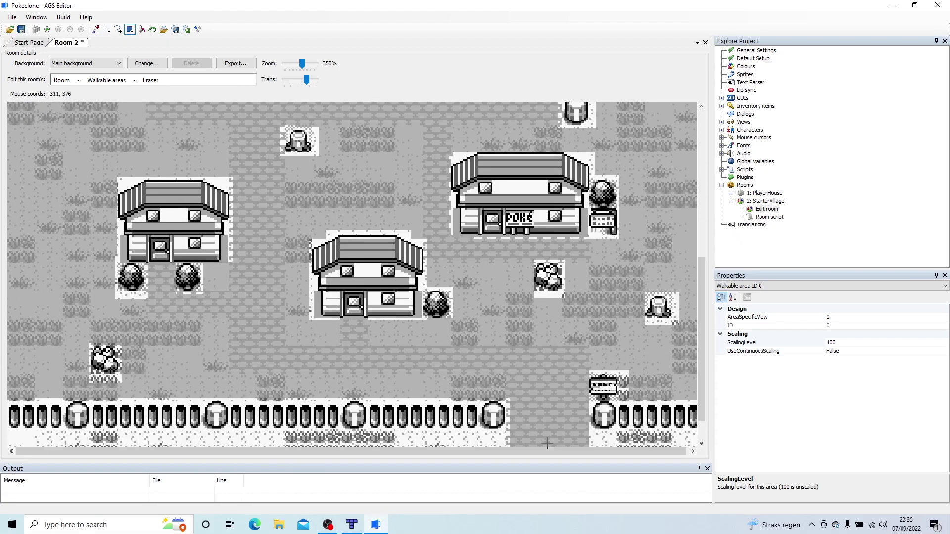
pyautogui.moveTo(451, 453); pyautogui.dragTo(636, 440)
pyautogui.moveTo(702, 343); pyautogui.dragTo(728, 263)
pyautogui.click(786, 287)
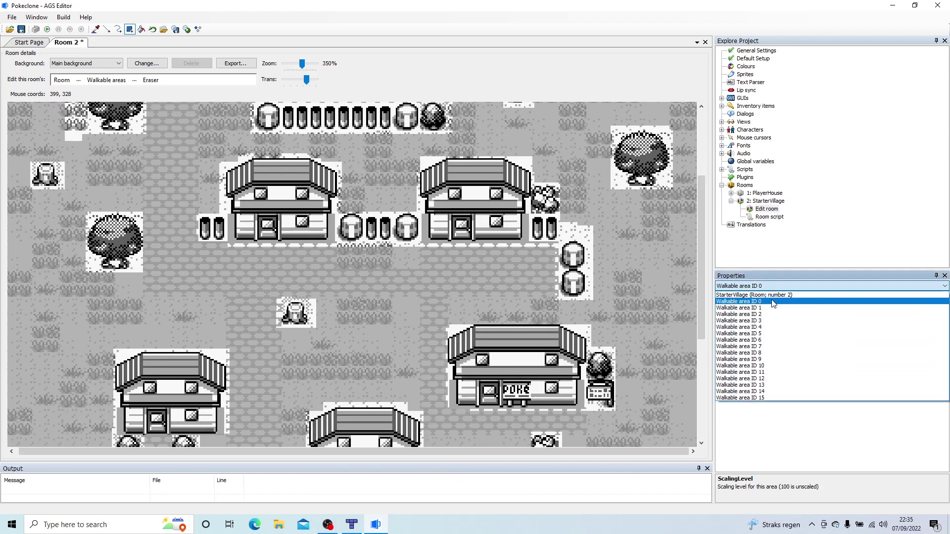
pyautogui.click(769, 308)
pyautogui.scroll(2, 705, 276)
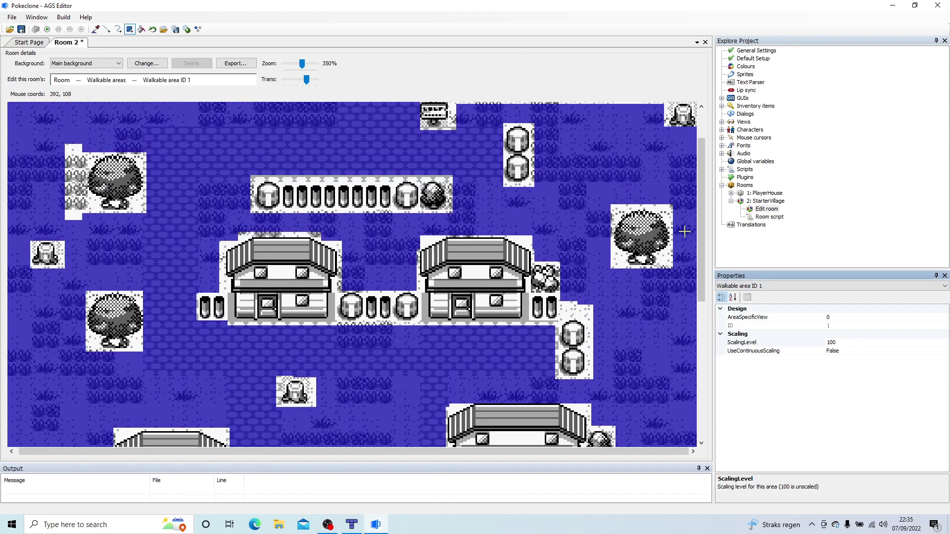
# - Repaint walkable area over the excess erased ground west of the northwest tree, below the southwestern house's bushes and below the southwest rocks
pyautogui.moveTo(42, 130); pyautogui.dragTo(89, 235)
pyautogui.moveTo(702, 248); pyautogui.dragTo(753, 157)
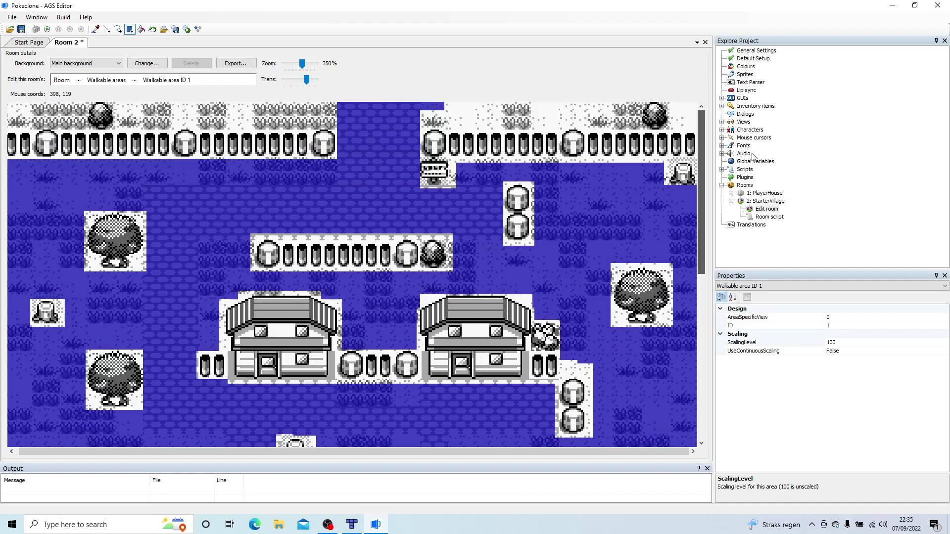
pyautogui.scroll(-4, 147, 324)
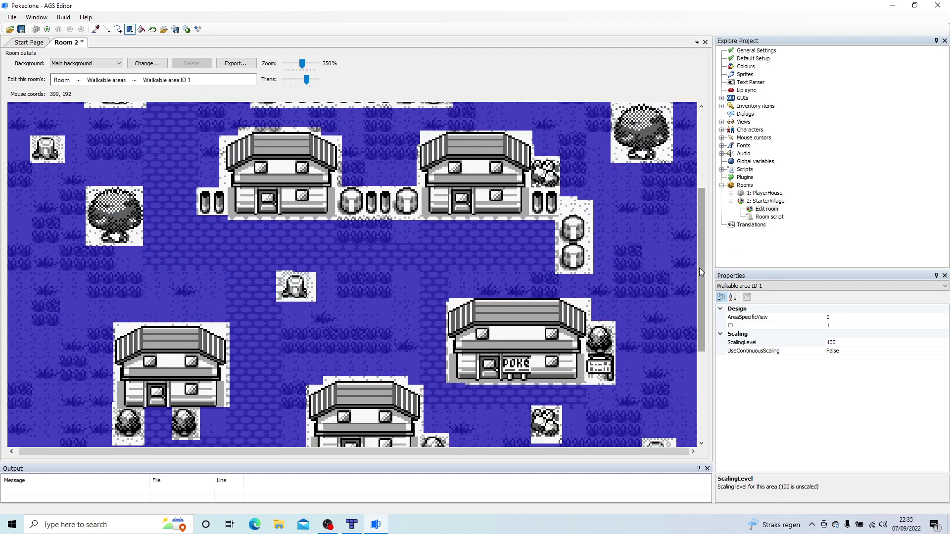
pyautogui.moveTo(699, 268); pyautogui.dragTo(698, 312)
pyautogui.moveTo(161, 369); pyautogui.dragTo(98, 349)
pyautogui.moveTo(131, 446); pyautogui.dragTo(79, 432)
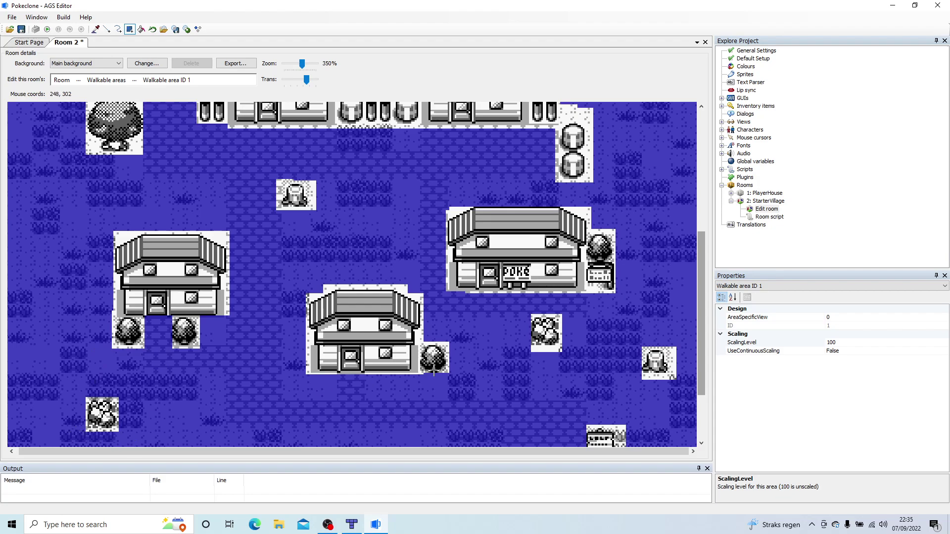
# - Erase the leftover walkable area west of the southern sign and above the northern fence just east of the path, and save the room
pyautogui.moveTo(701, 335); pyautogui.dragTo(702, 389)
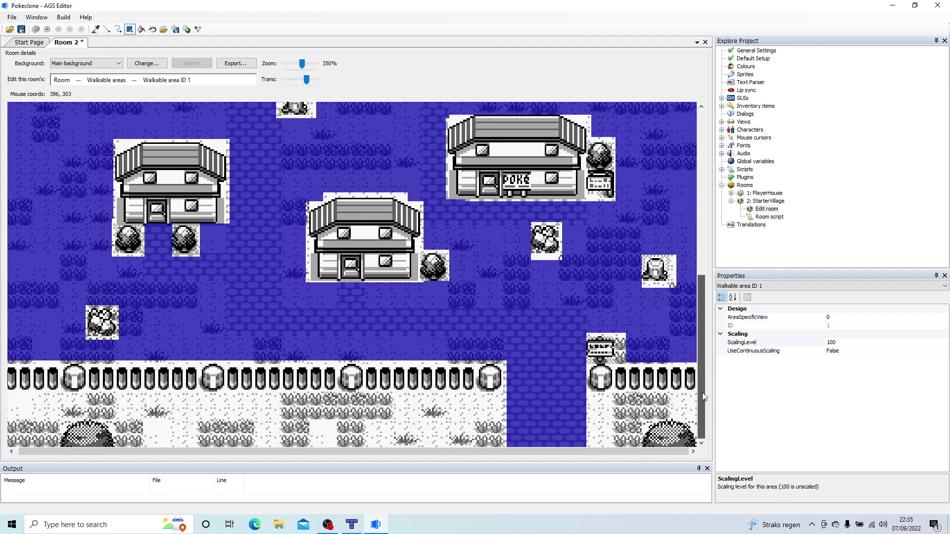
pyautogui.moveTo(594, 353); pyautogui.dragTo(583, 365)
pyautogui.moveTo(705, 336); pyautogui.dragTo(735, 152)
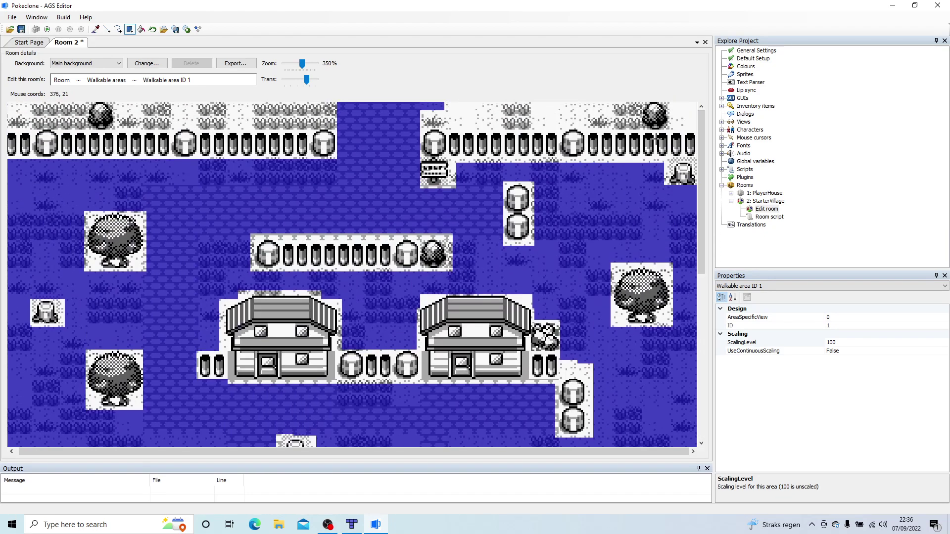
pyautogui.moveTo(466, 135); pyautogui.dragTo(421, 74)
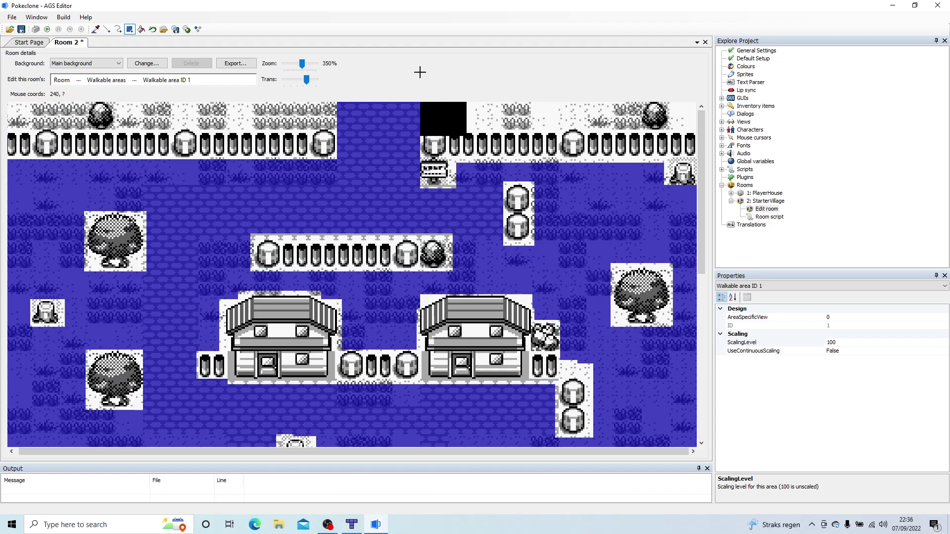
pyautogui.moveTo(420, 72); pyautogui.dragTo(420, 72, button='right')
pyautogui.hotkey('ctrl', 's')
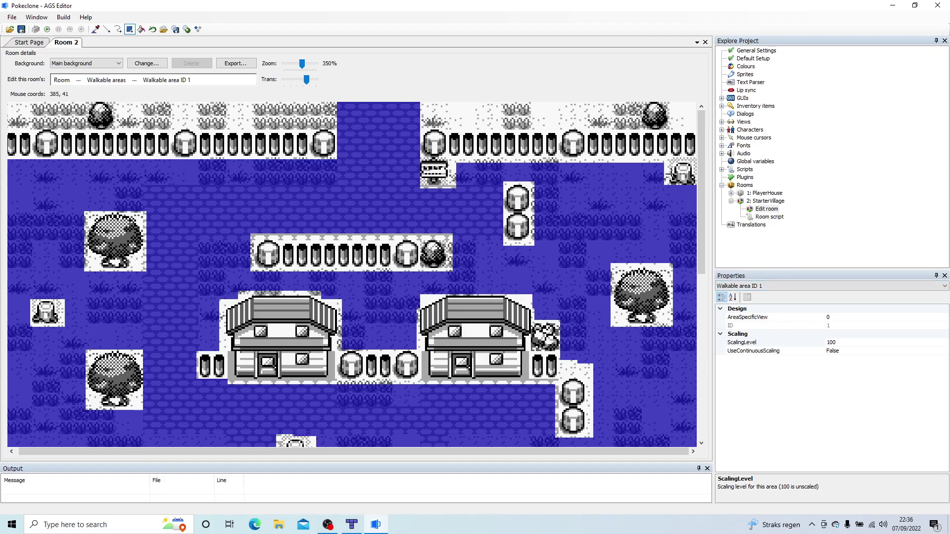
# - Erase the walkable area at the edges of the northeast stump and the rocks below the Poké building, and save the room
pyautogui.moveTo(664, 169); pyautogui.dragTo(702, 190, button='right')
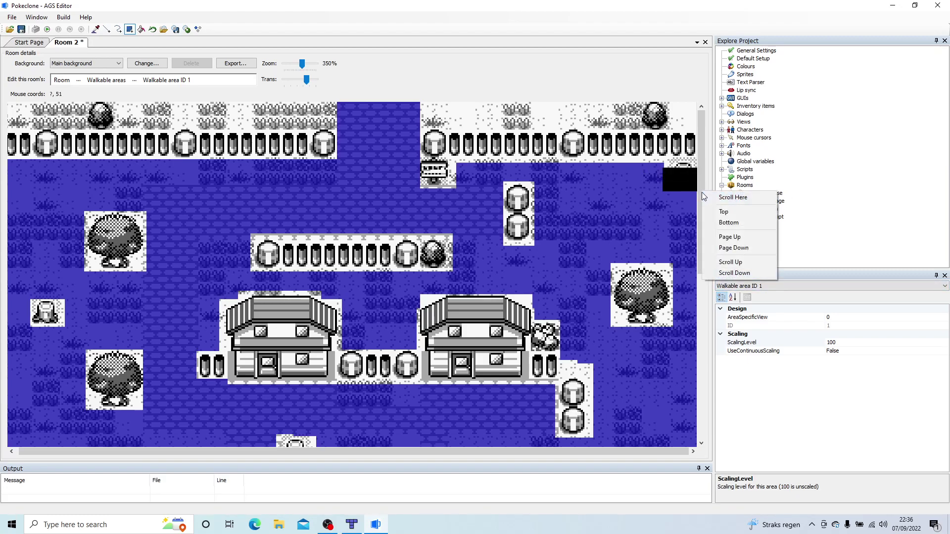
pyautogui.click(700, 172)
pyautogui.moveTo(703, 196); pyautogui.dragTo(711, 333)
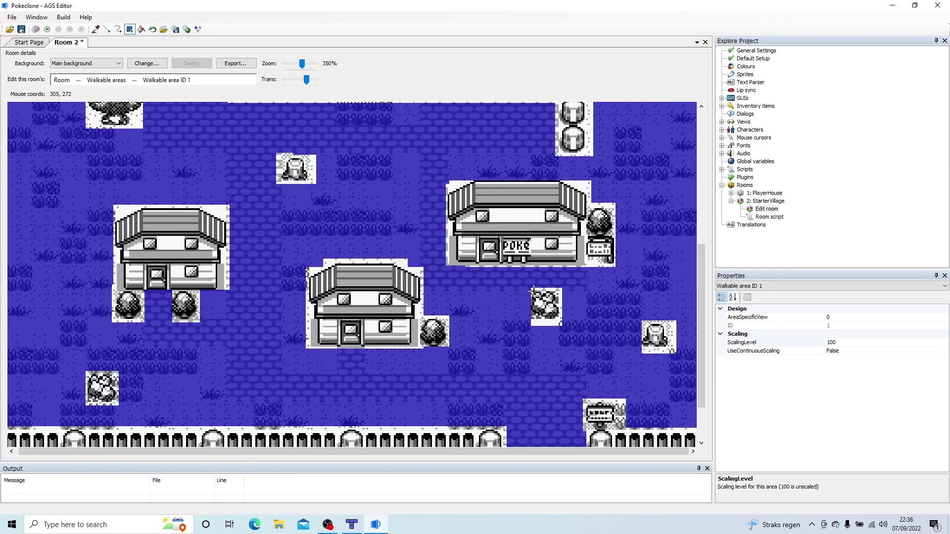
pyautogui.moveTo(533, 289); pyautogui.dragTo(523, 327, button='right')
pyautogui.hotkey('ctrl', 's')
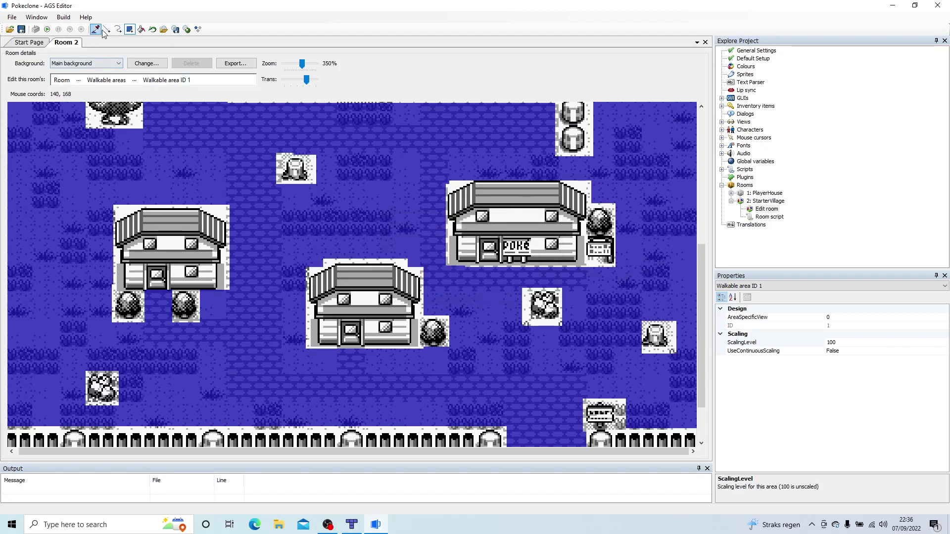